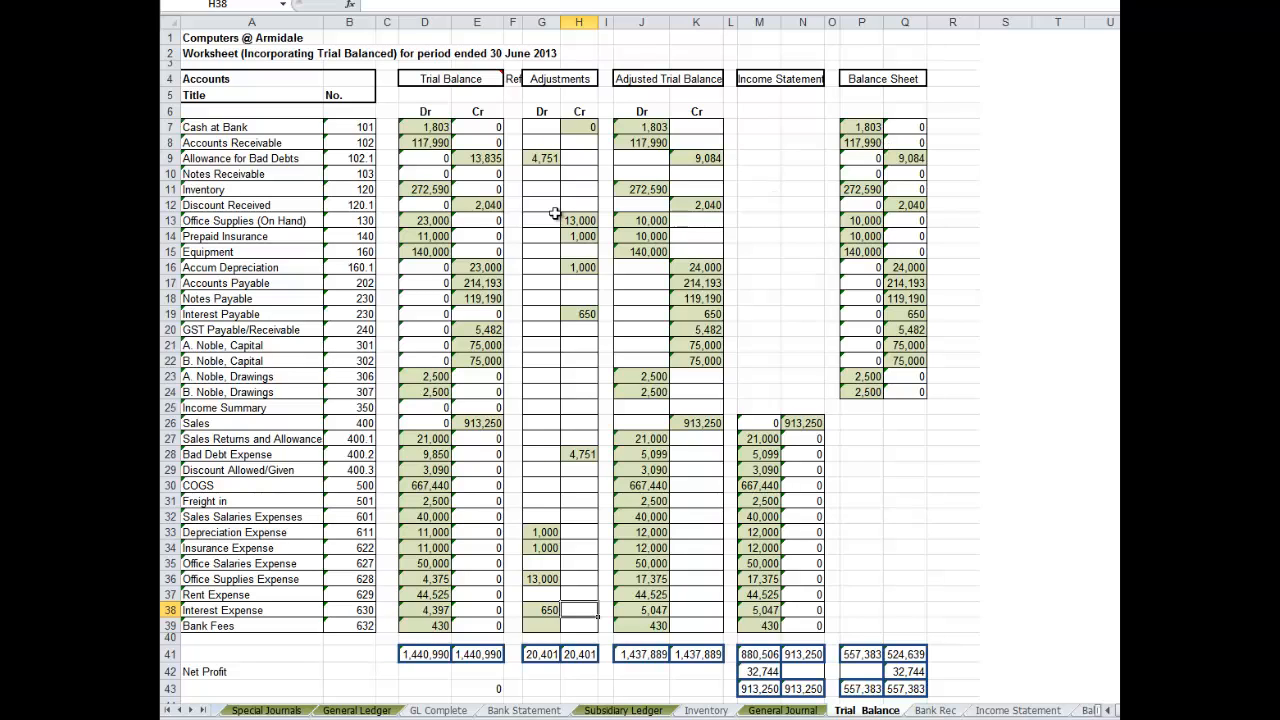
- Highlight the balance sheet accounts in A7:Q22 of the Trial Balance worksheet with a yellow fill
{"action": "left_click_drag", "start_coordinate": [234, 128], "coordinate": [920, 365]}
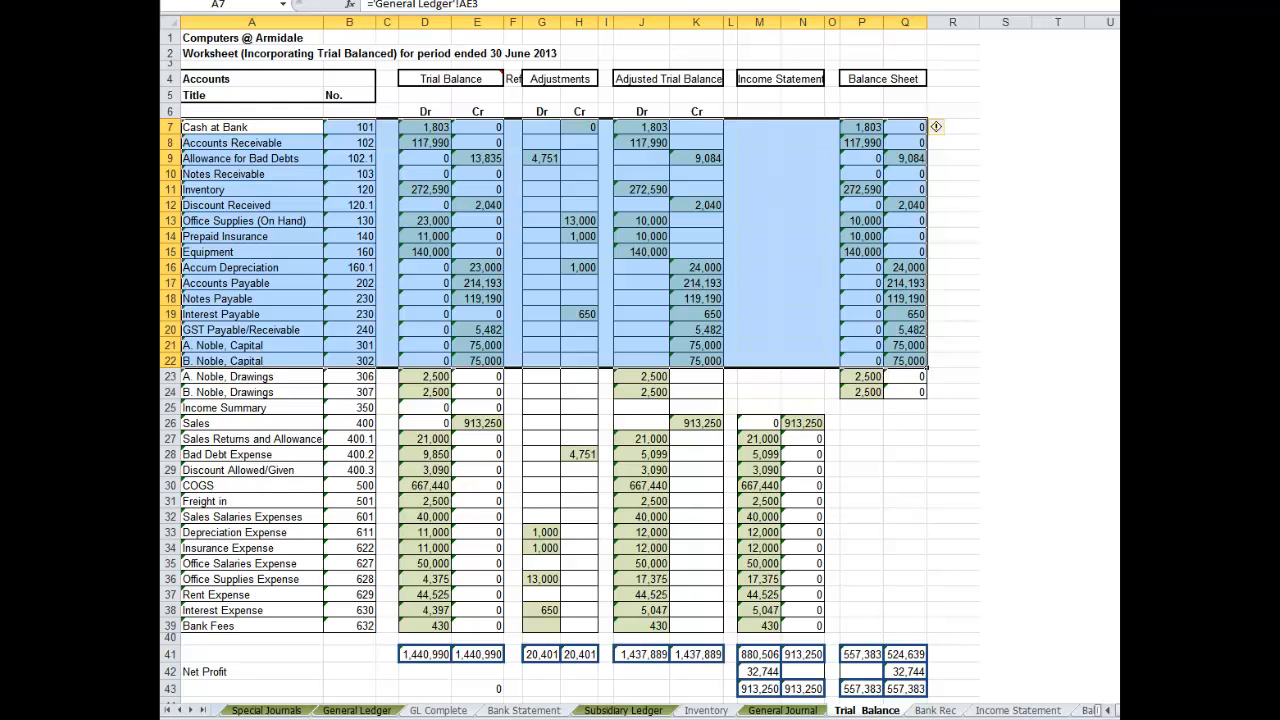
{"action": "left_click", "coordinate": [402, 1]}
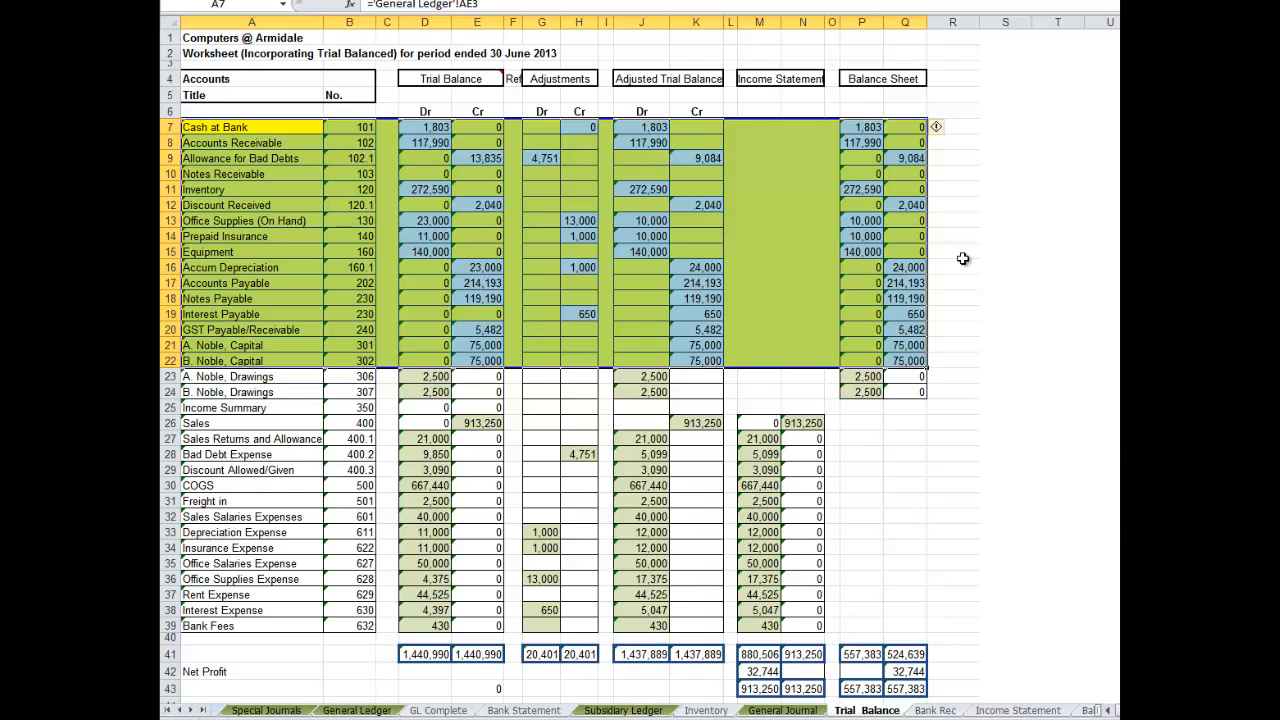
{"action": "left_click", "coordinate": [214, 346]}
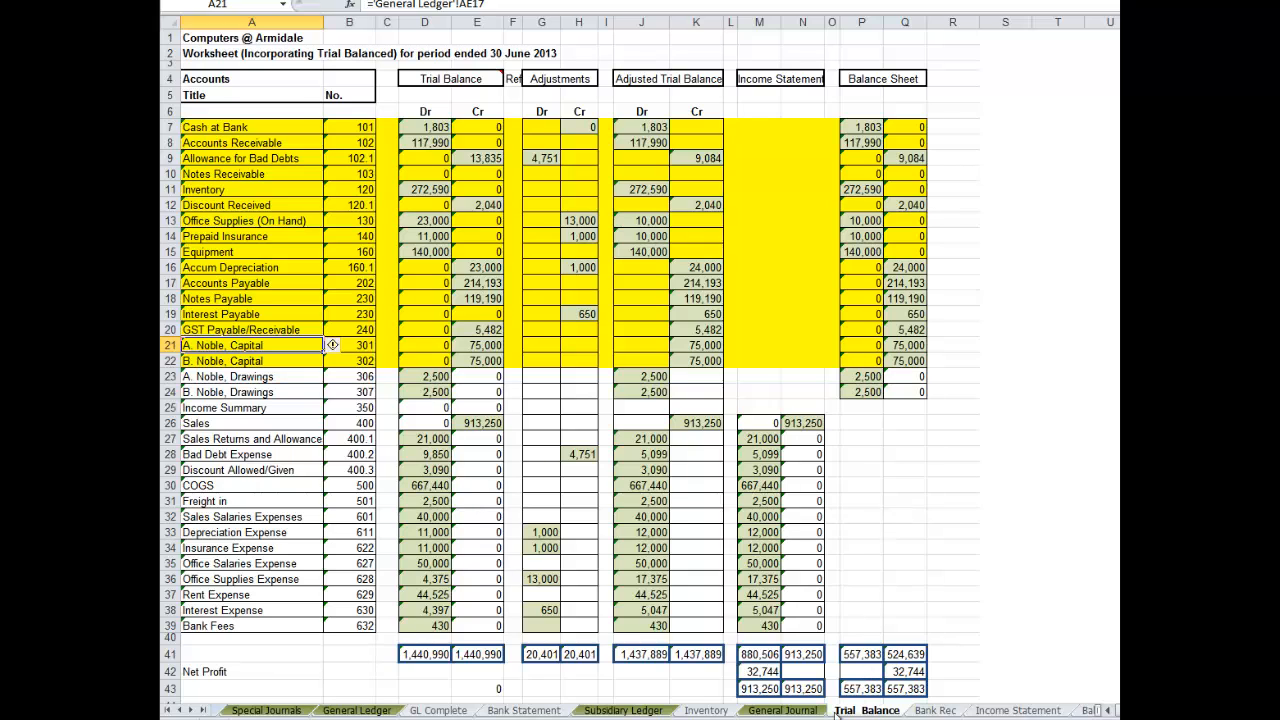
- In the General Journal's first closing entry, enter Sales in C63 and link F63 to the Trial Balance's Income Statement credit for Sales, N26
{"action": "left_click", "coordinate": [783, 710]}
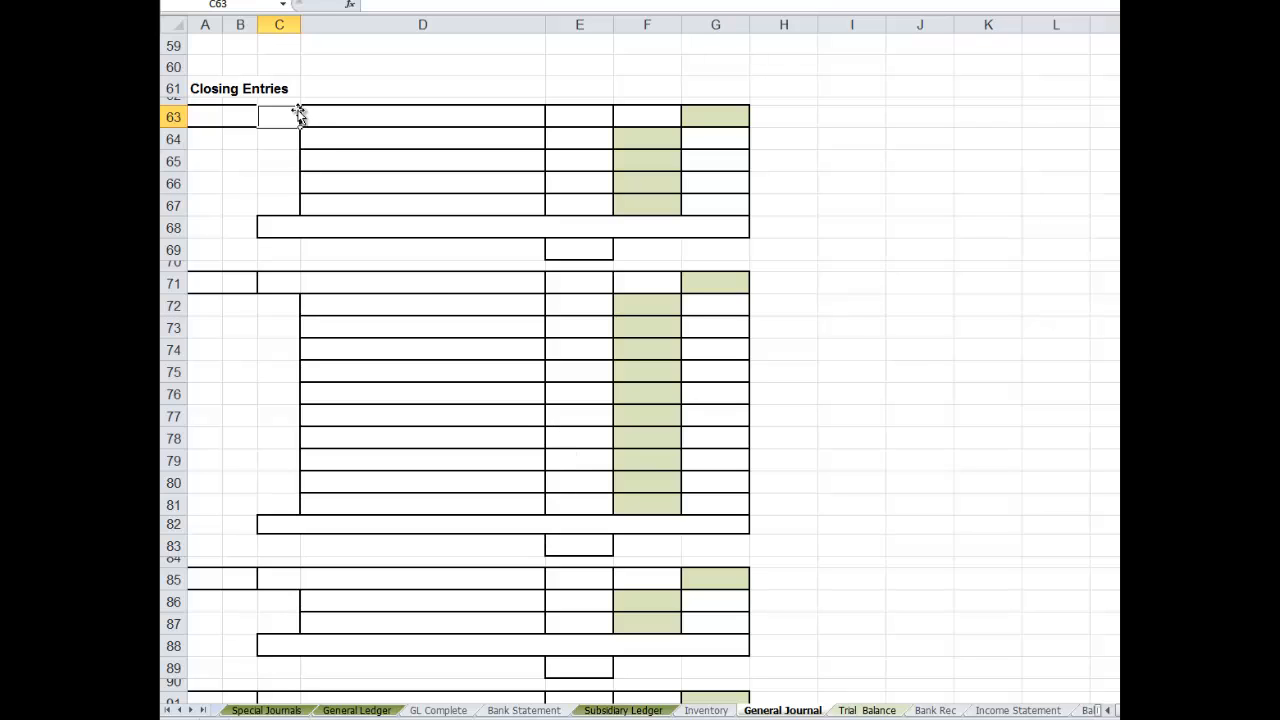
{"action": "type", "text": "Sales"}
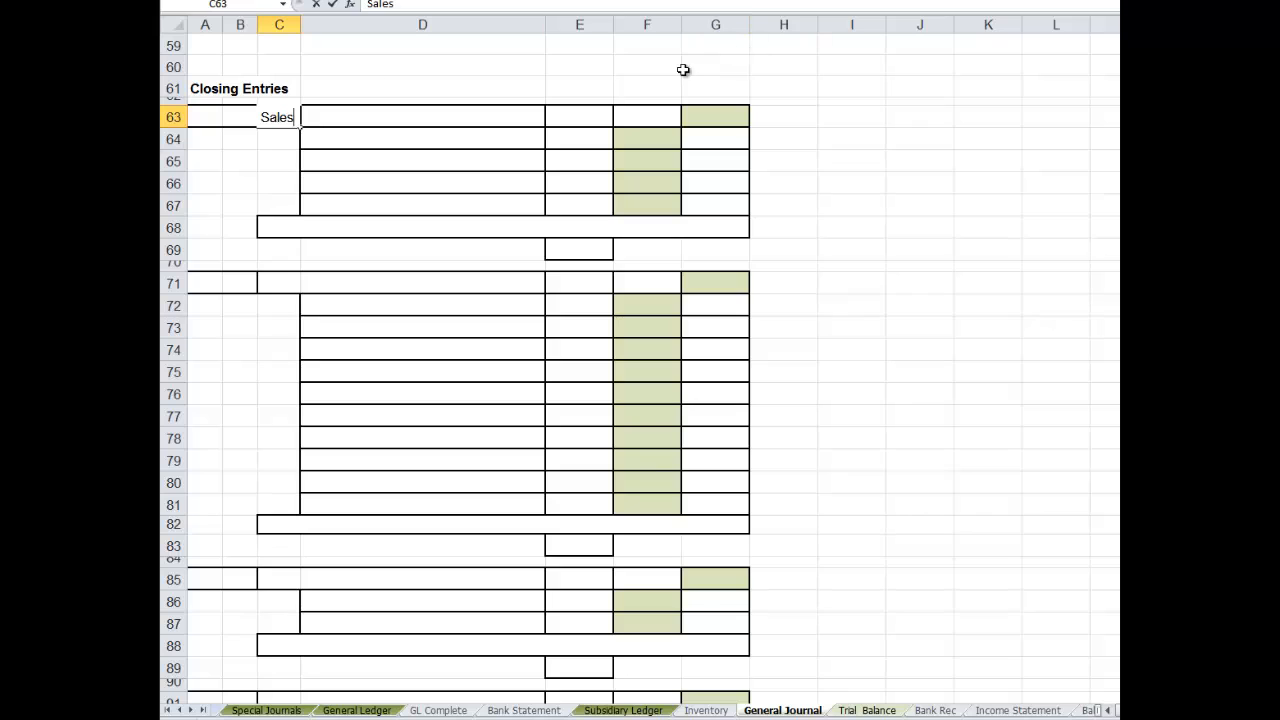
{"action": "left_click", "coordinate": [663, 121]}
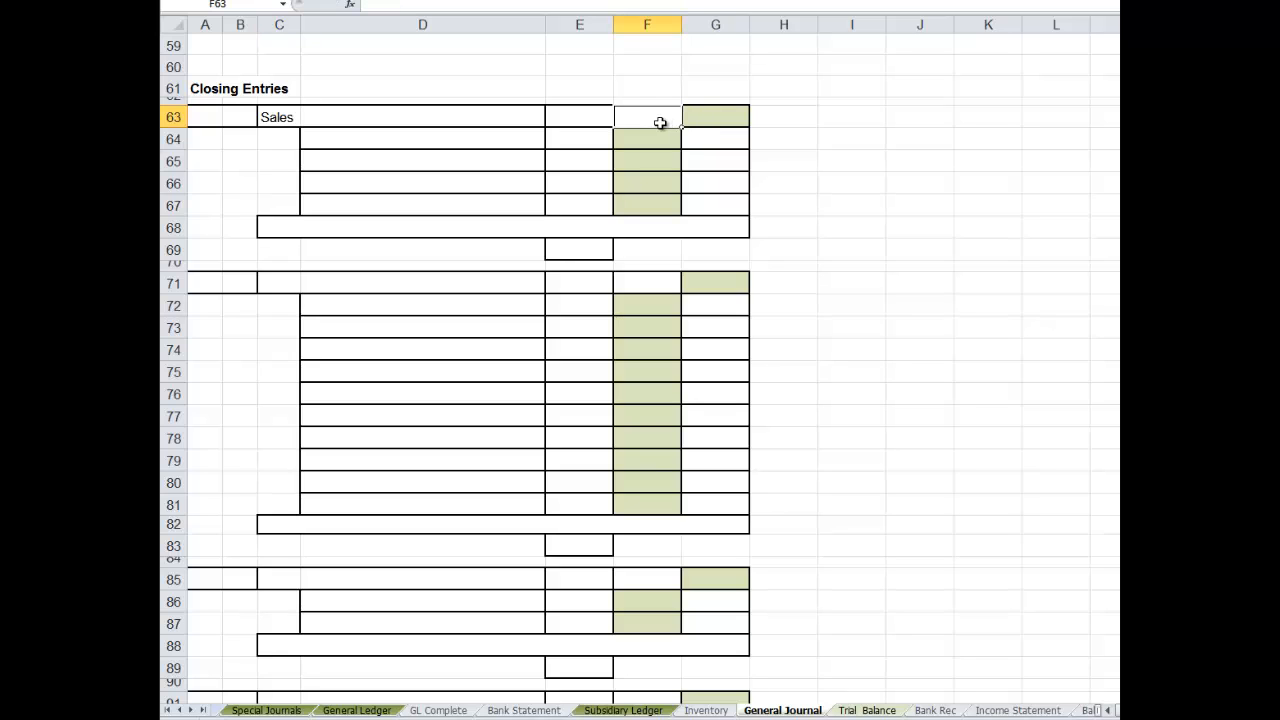
{"action": "type", "text": "="}
{"action": "left_click", "coordinate": [866, 710]}
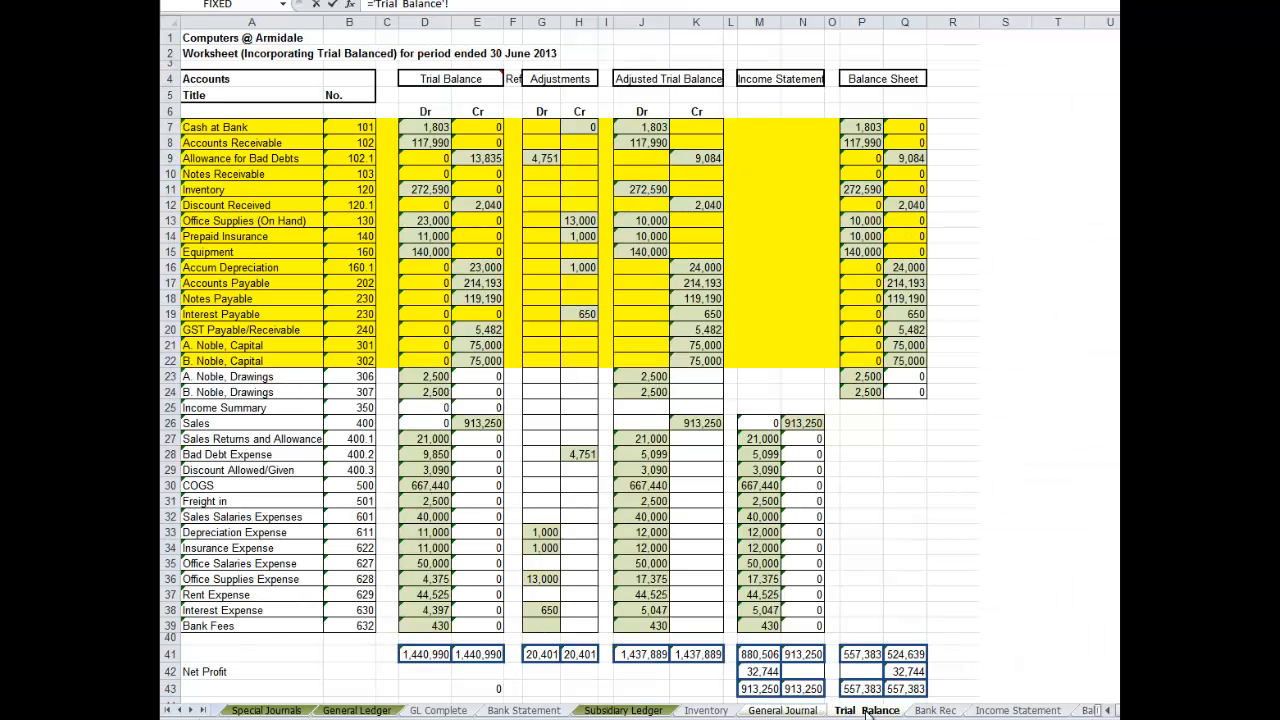
{"action": "left_click", "coordinate": [805, 424]}
{"action": "key", "text": "Return"}
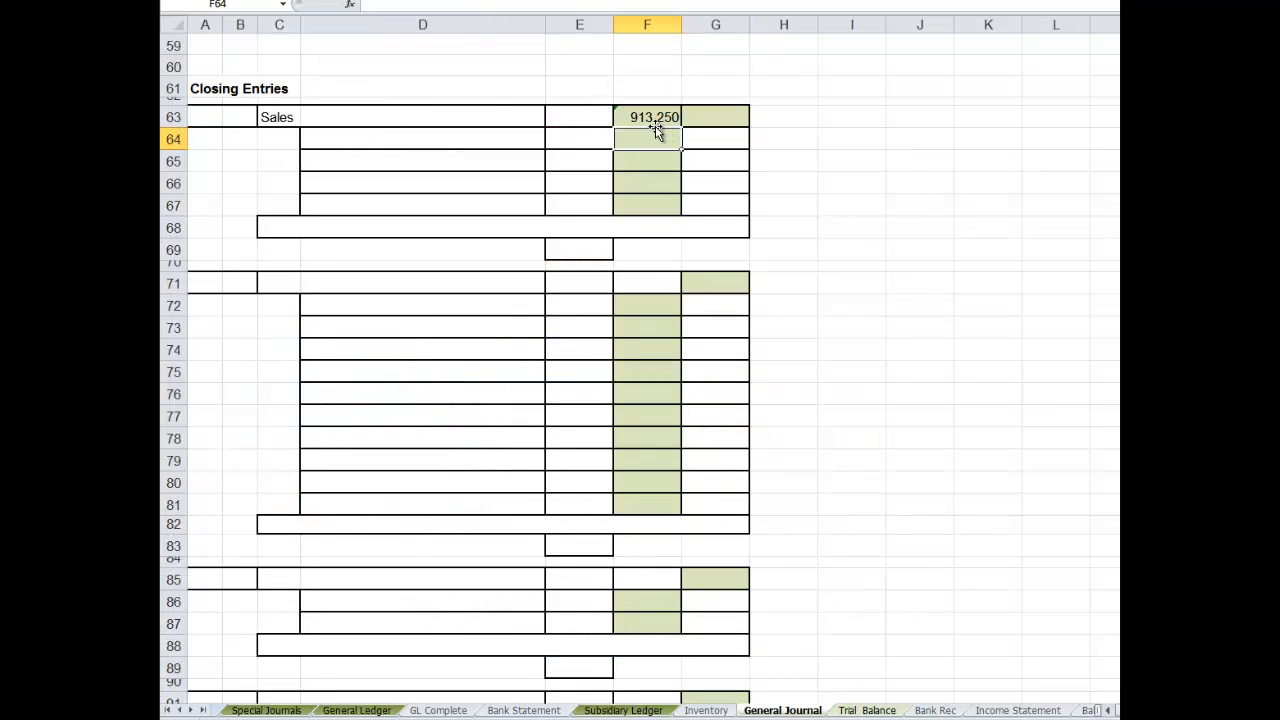
- Link D64 to the Sales Returns and Allowances title in Trial Balance A27 and fill the reference down to D66
{"action": "left_click", "coordinate": [348, 136]}
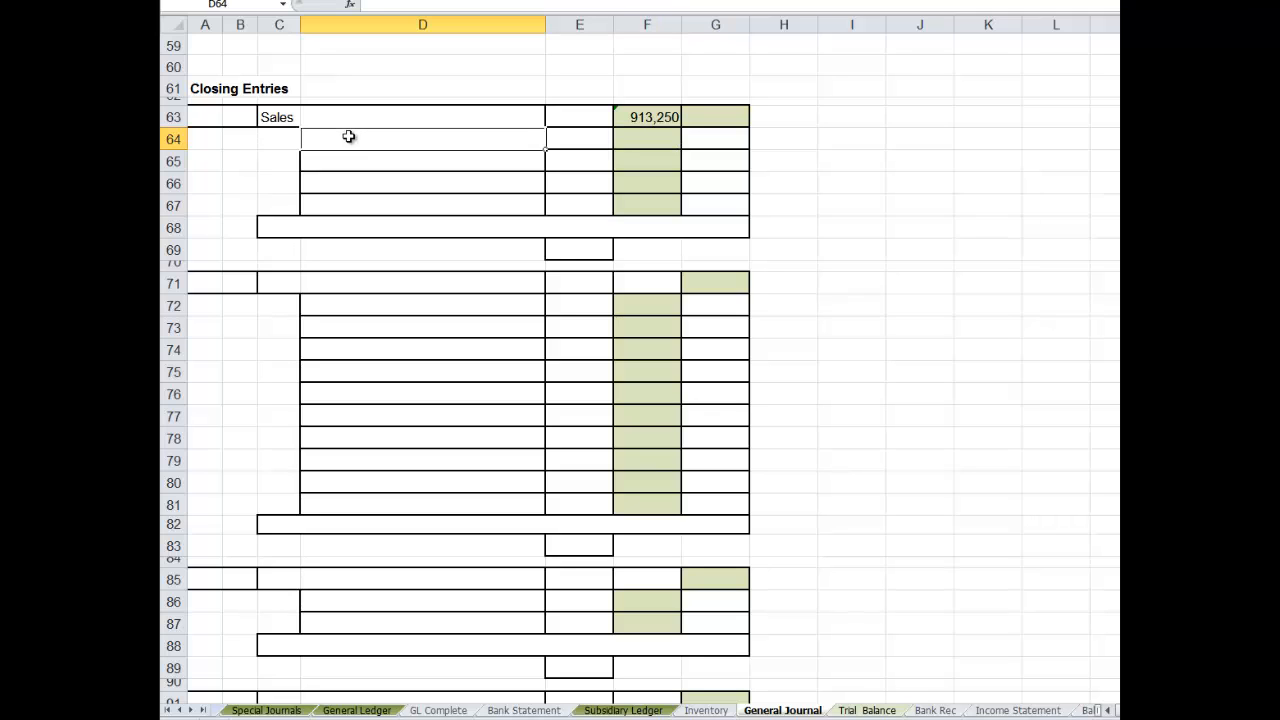
{"action": "type", "text": "="}
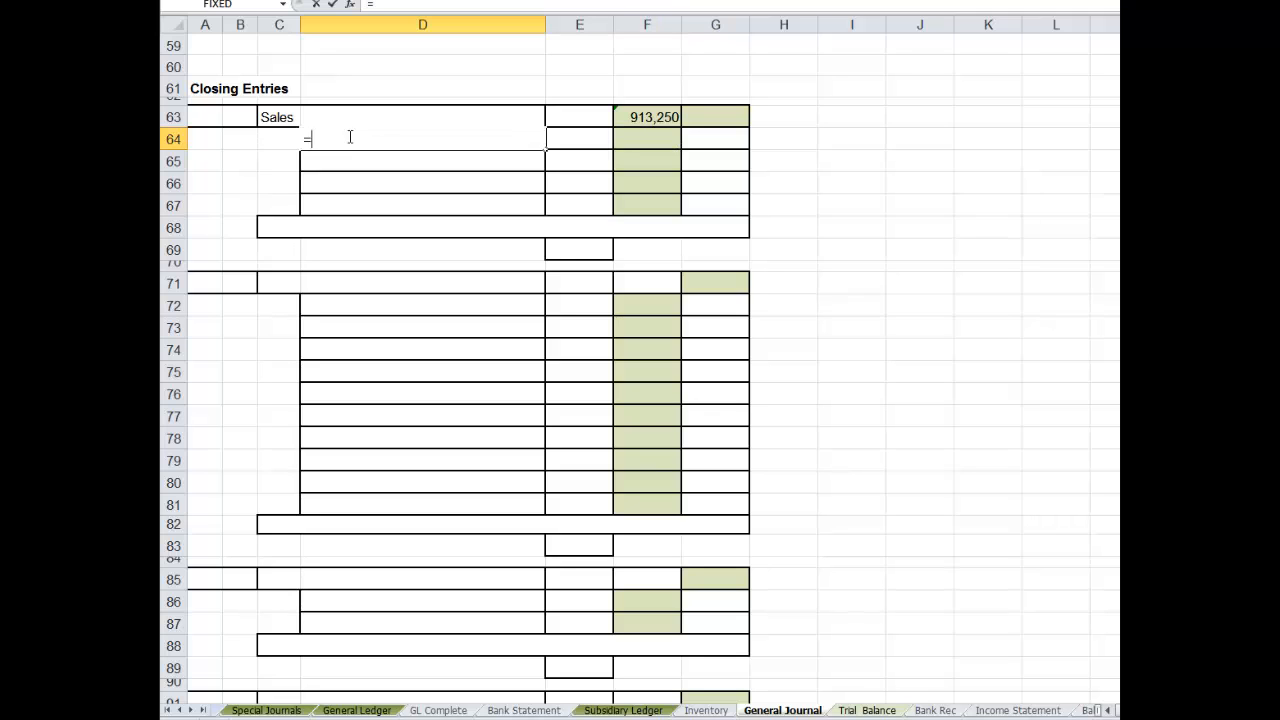
{"action": "left_click", "coordinate": [862, 710]}
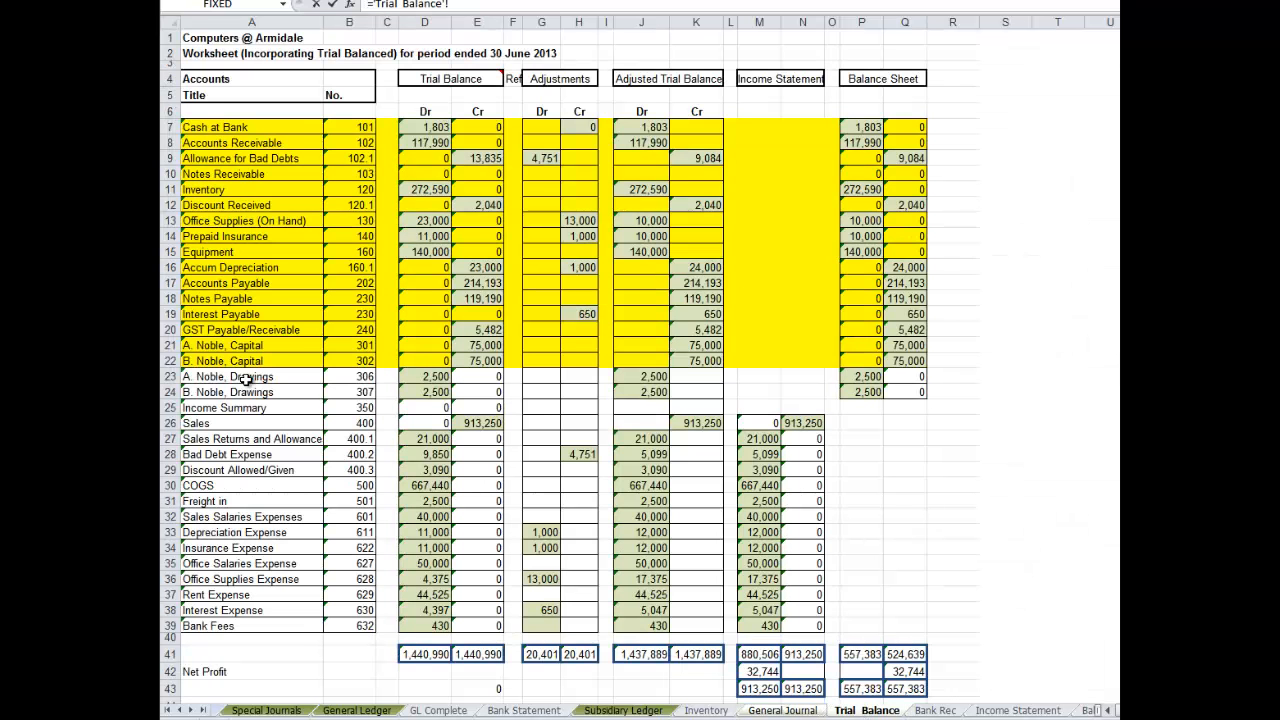
{"action": "left_click", "coordinate": [193, 437]}
{"action": "key", "text": "Return"}
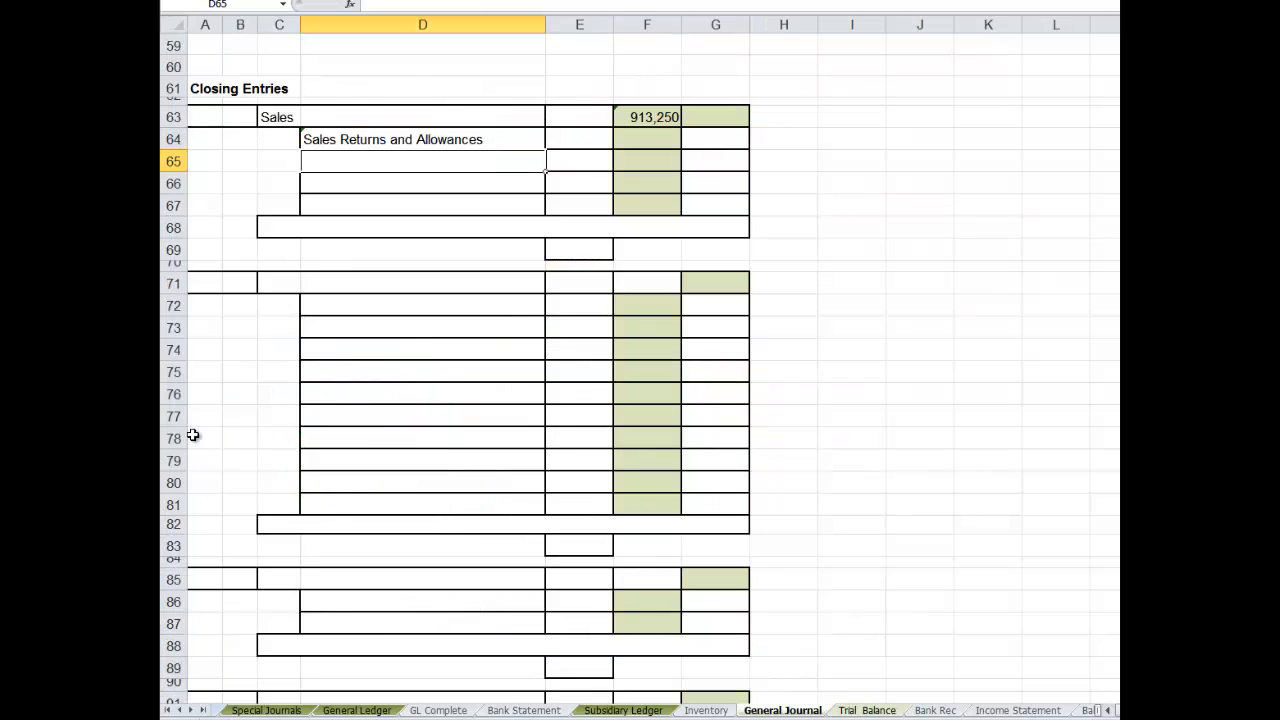
{"action": "left_click", "coordinate": [321, 145]}
{"action": "left_click_drag", "start_coordinate": [321, 145], "coordinate": [321, 176]}
{"action": "key", "text": "ctrl+d"}
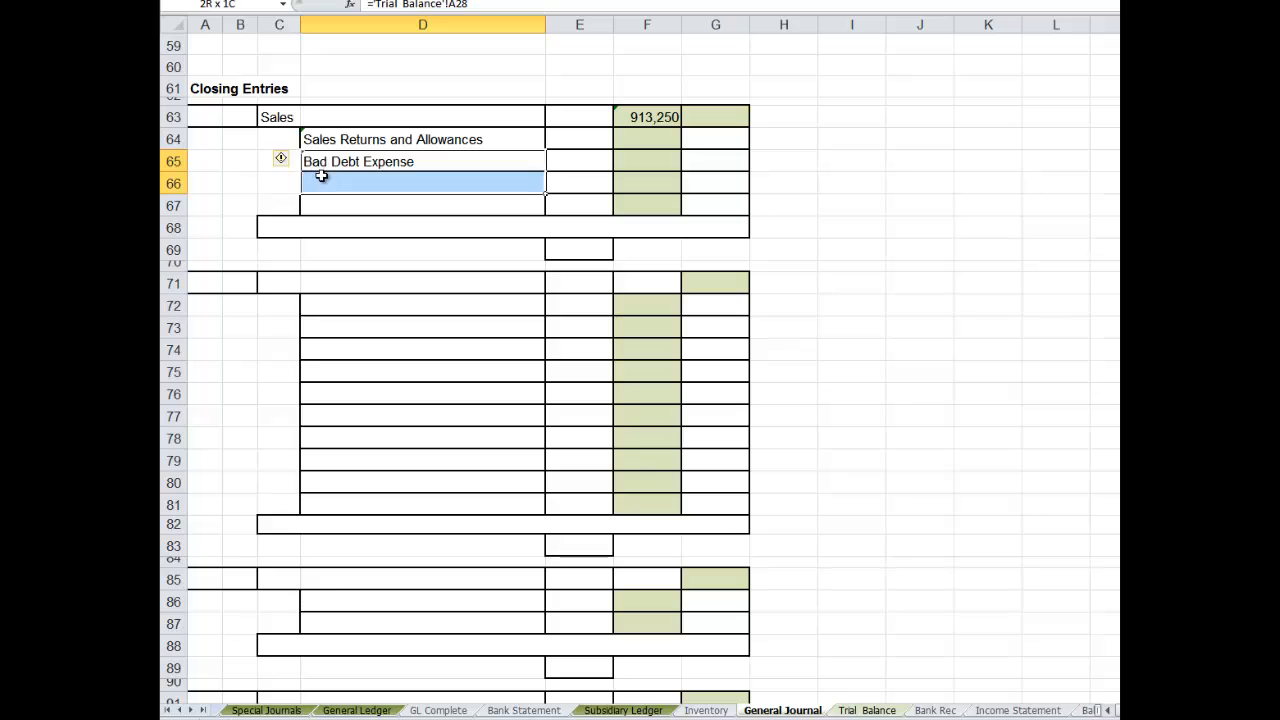
{"action": "key", "text": "ctrl+d"}
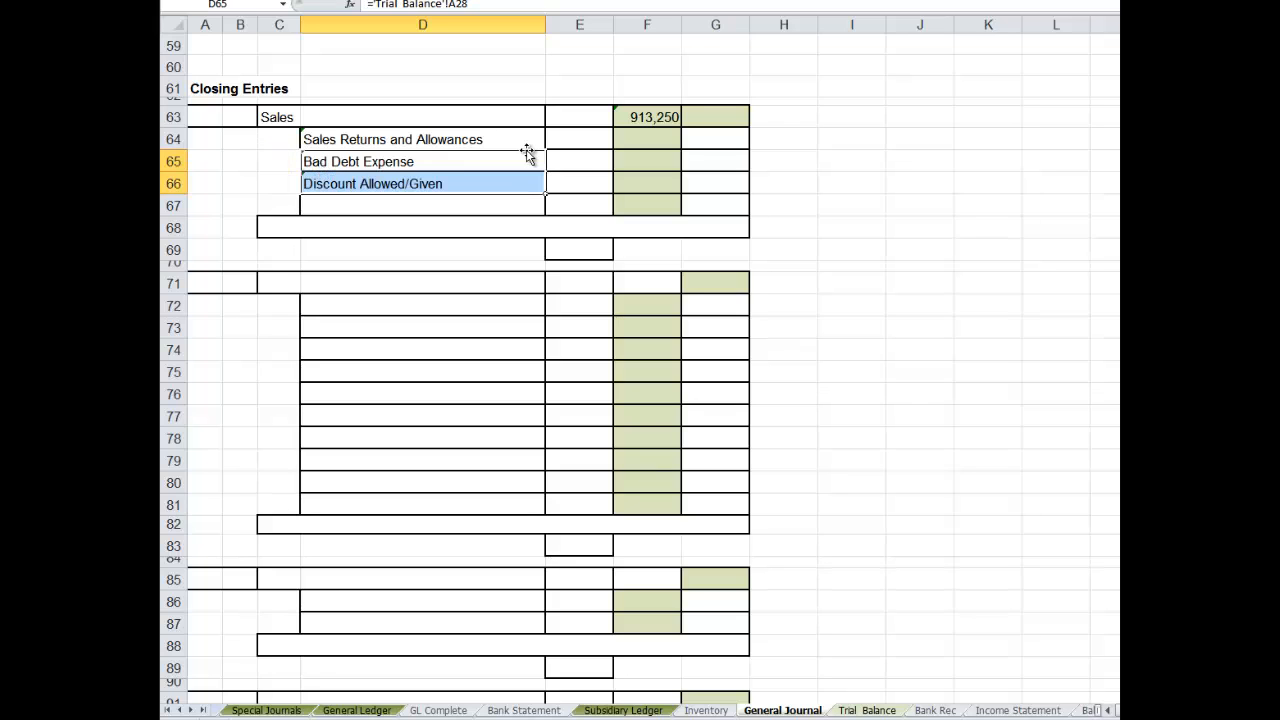
- Link G64 to the adjusted debit for Sales Returns and Allowances in Trial Balance J27 and fill it down to G66
{"action": "left_click", "coordinate": [700, 141]}
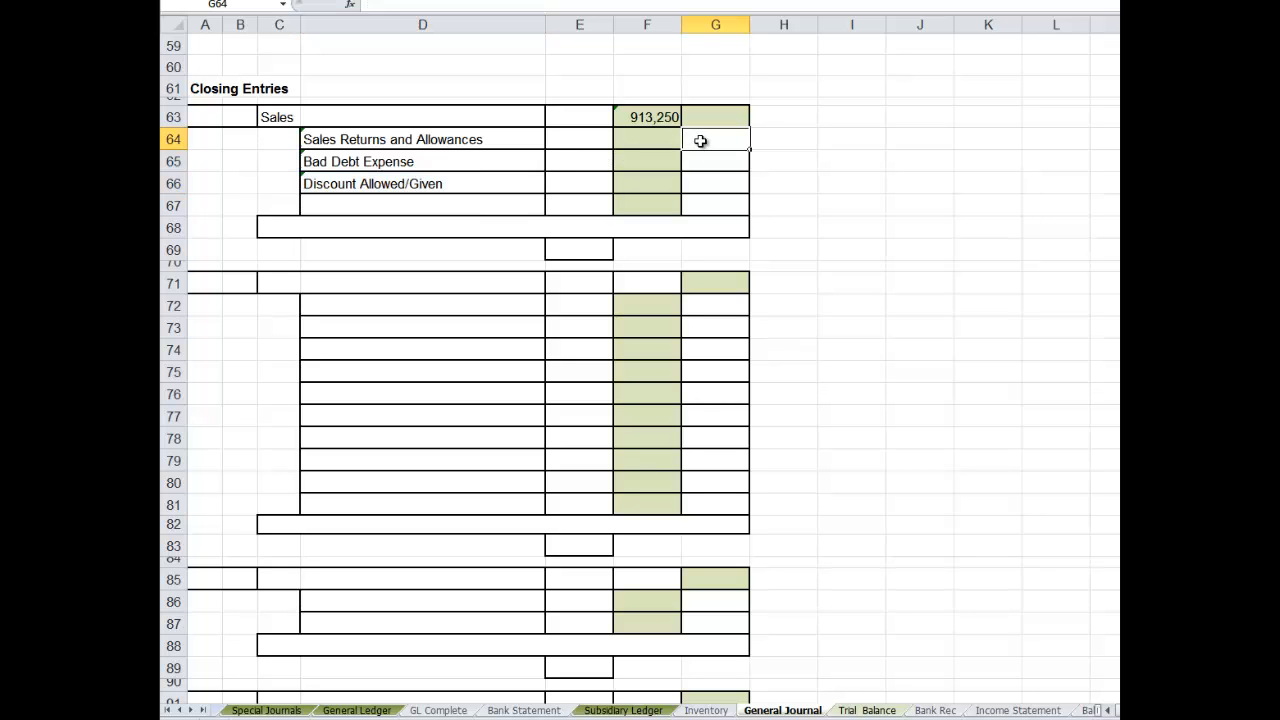
{"action": "type", "text": "="}
{"action": "left_click", "coordinate": [866, 710]}
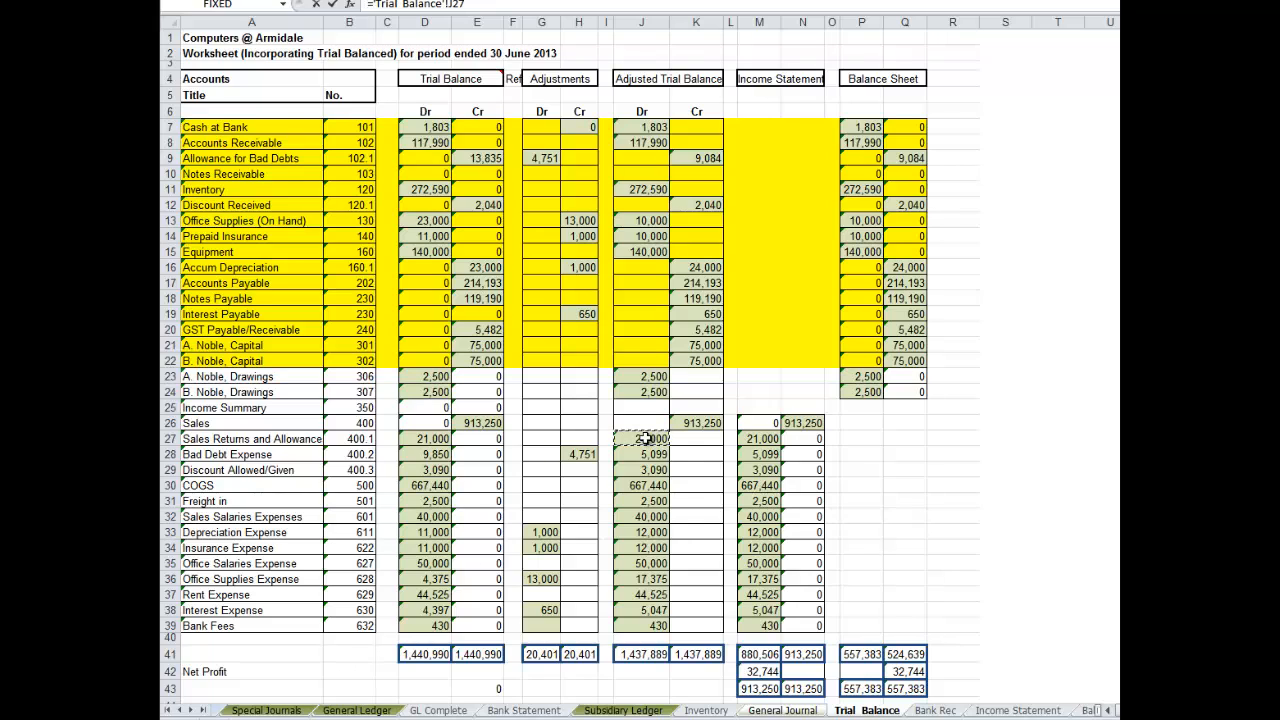
{"action": "key", "text": "Return"}
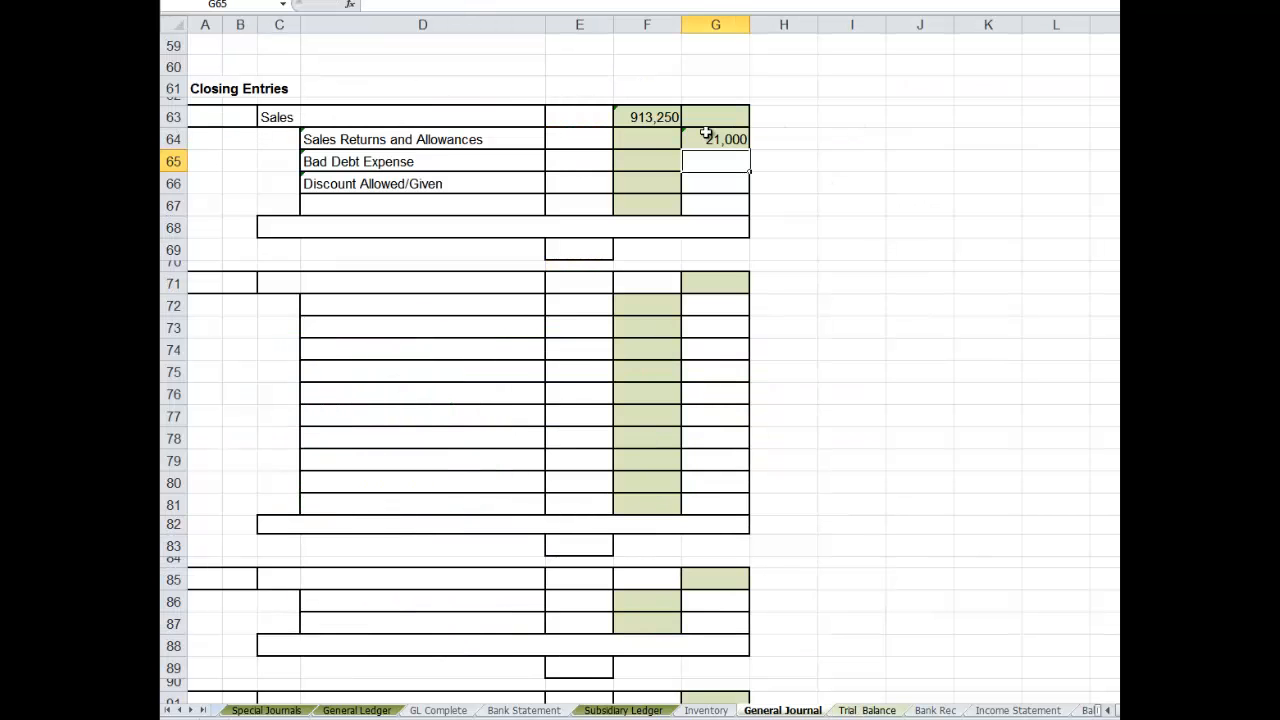
{"action": "left_click_drag", "start_coordinate": [706, 135], "coordinate": [709, 184]}
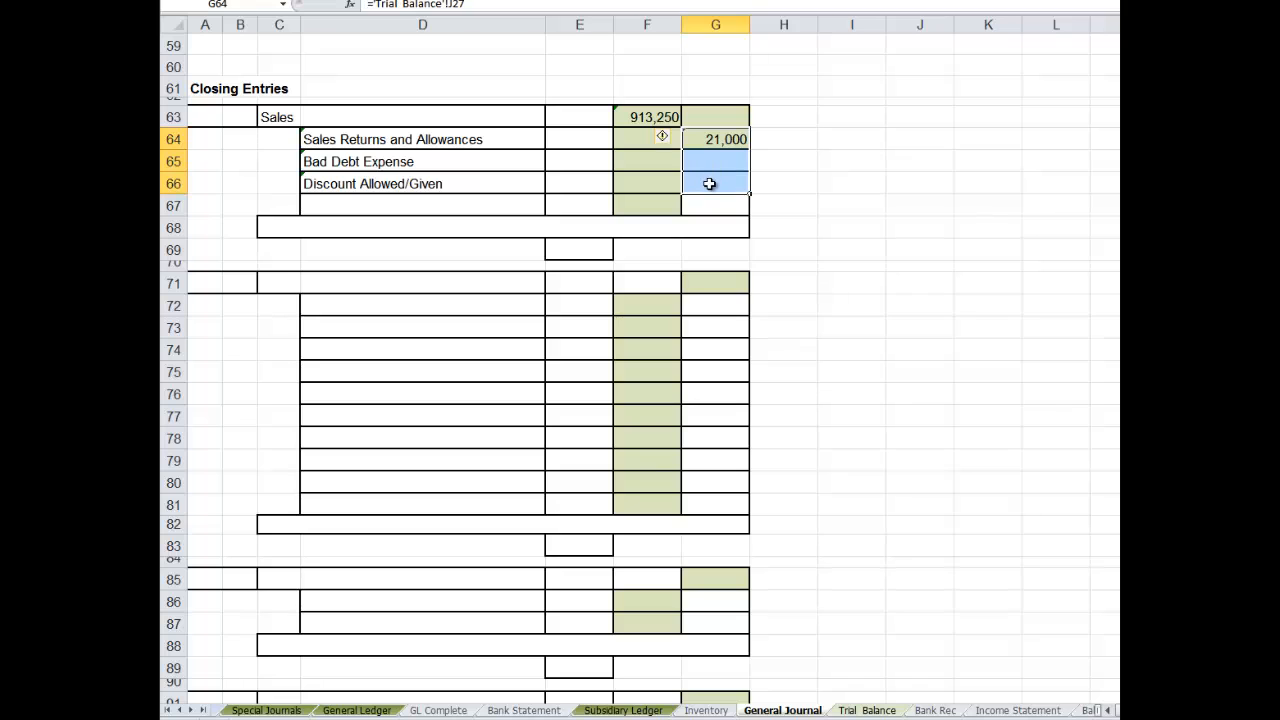
{"action": "key", "text": "ctrl+d"}
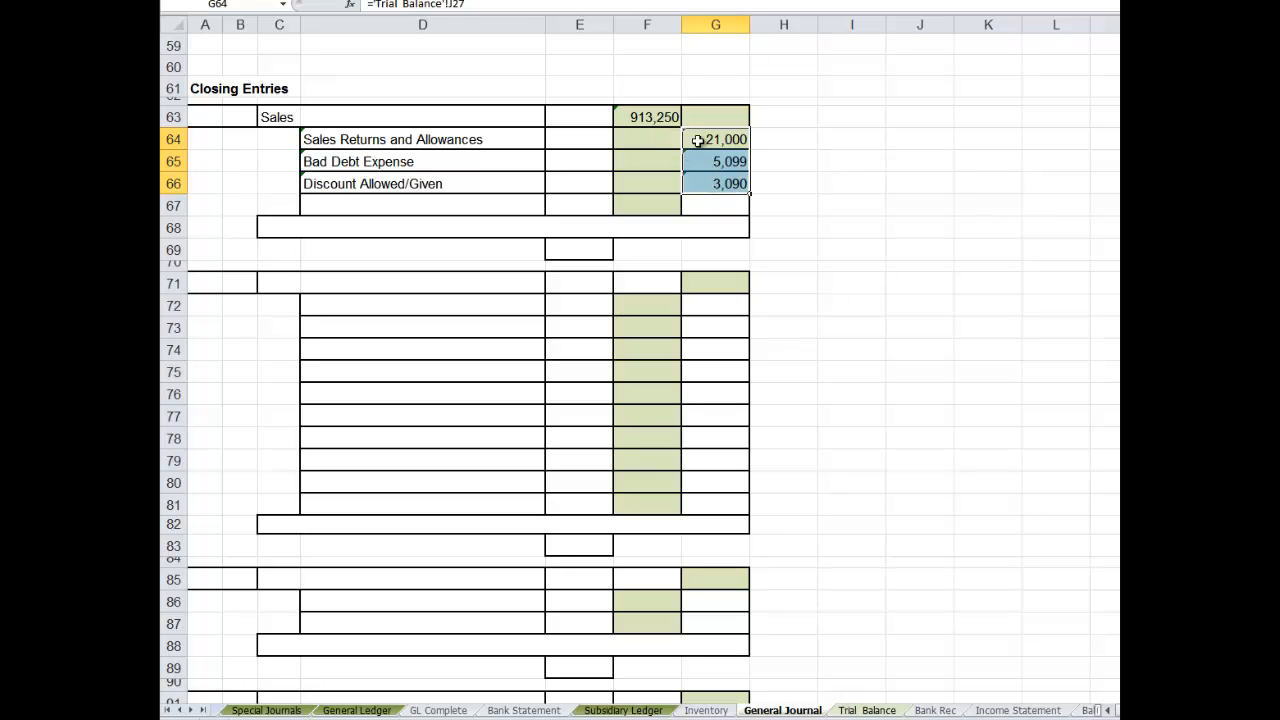
{"action": "left_click", "coordinate": [712, 180]}
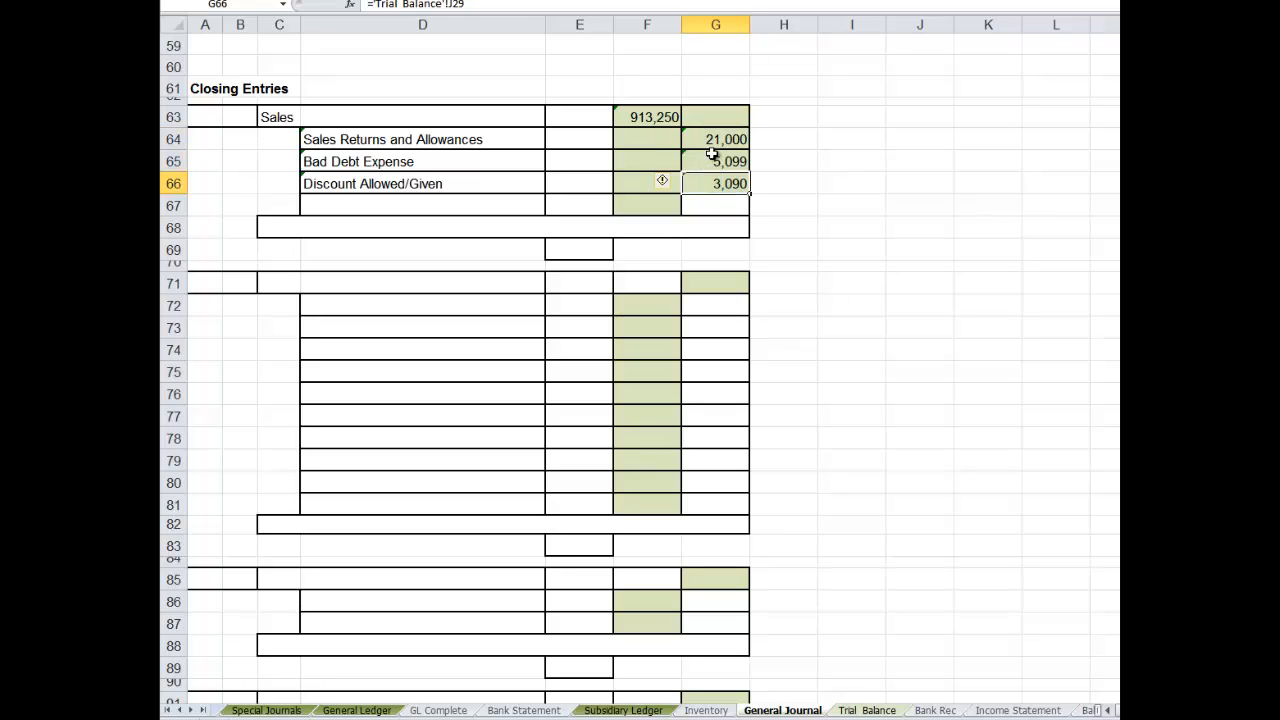
- Add the headings DR in F61 and CR in G61 above the closing entry's amount columns
{"action": "left_click", "coordinate": [649, 86]}
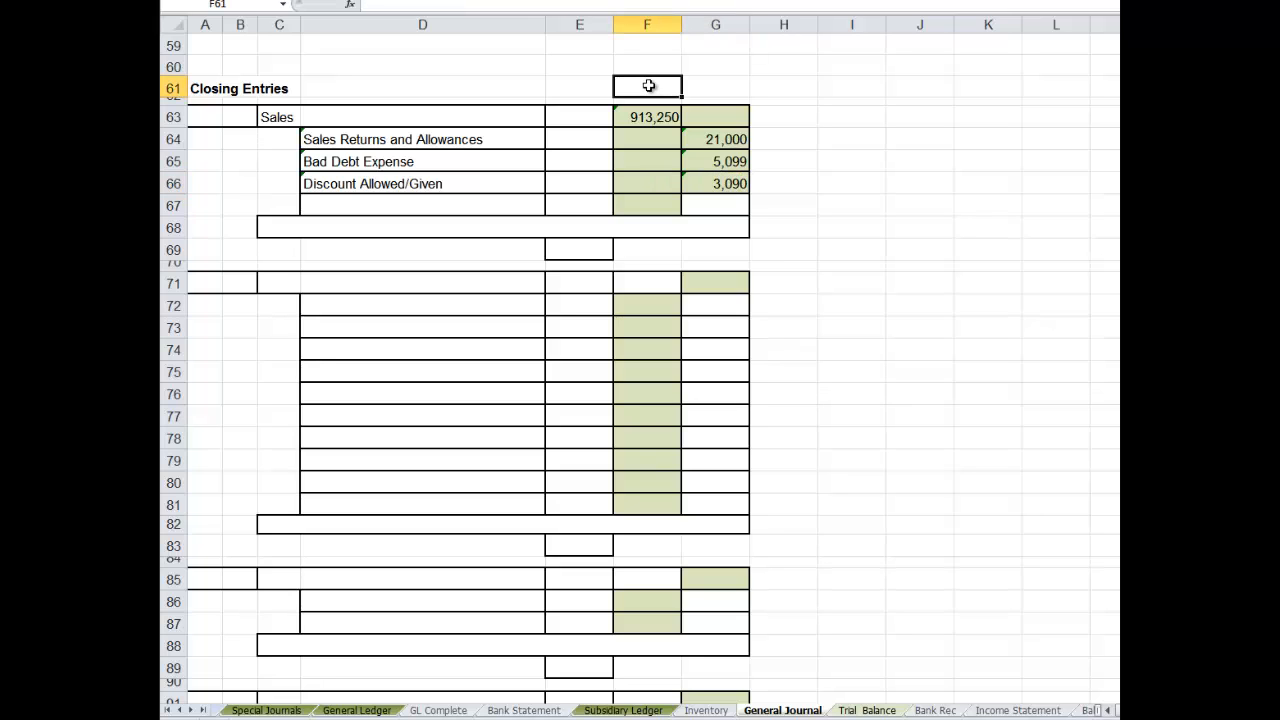
{"action": "type", "text": "DR"}
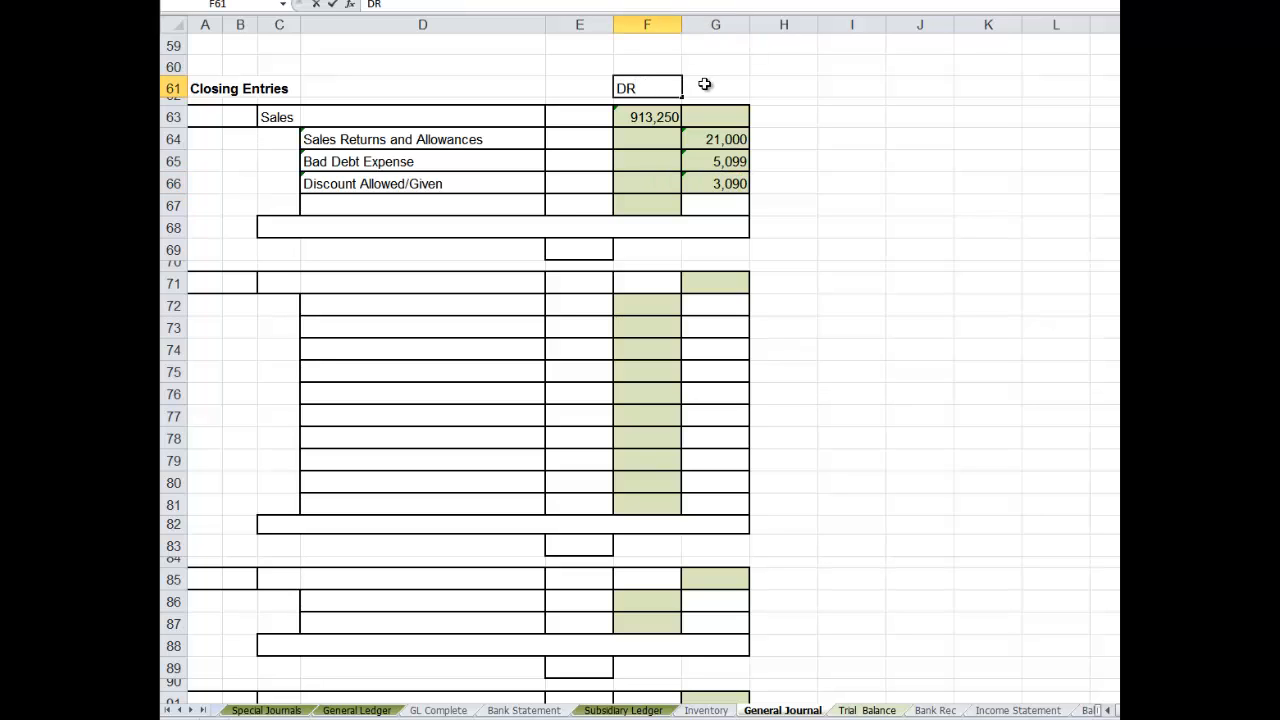
{"action": "left_click", "coordinate": [704, 84]}
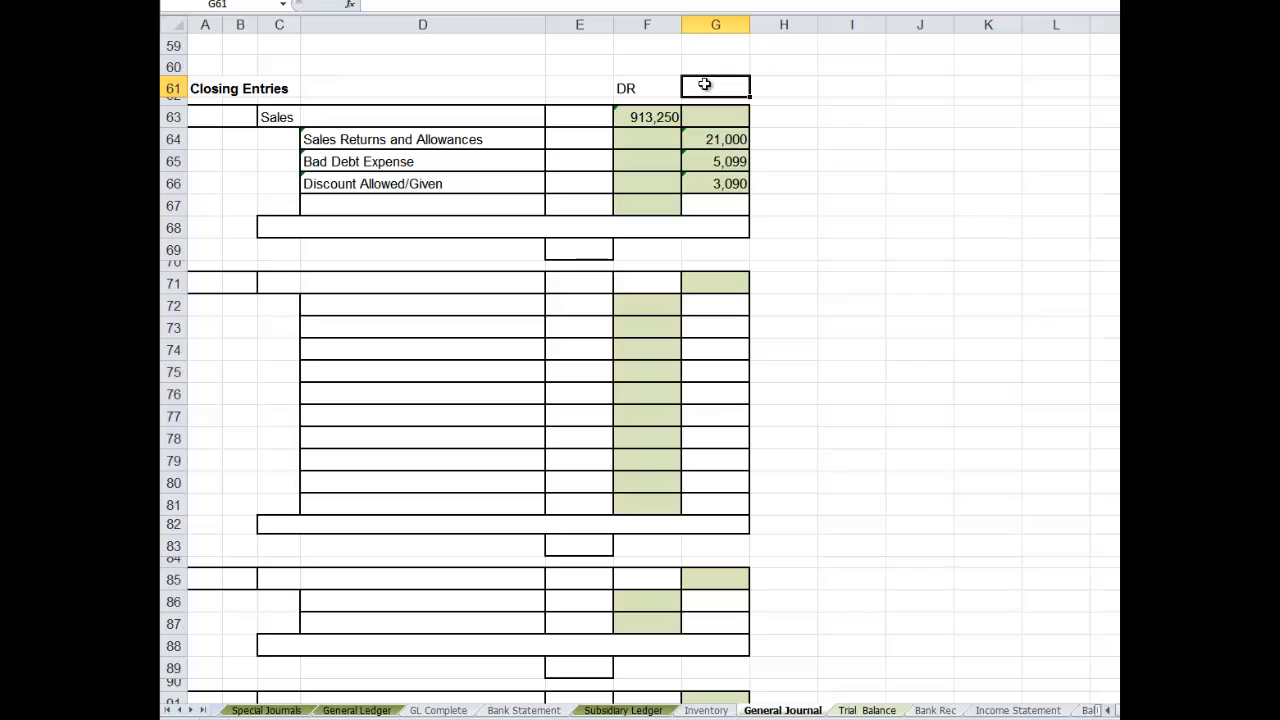
{"action": "type", "text": "CR"}
{"action": "key", "text": "Return"}
{"action": "left_click", "coordinate": [866, 710]}
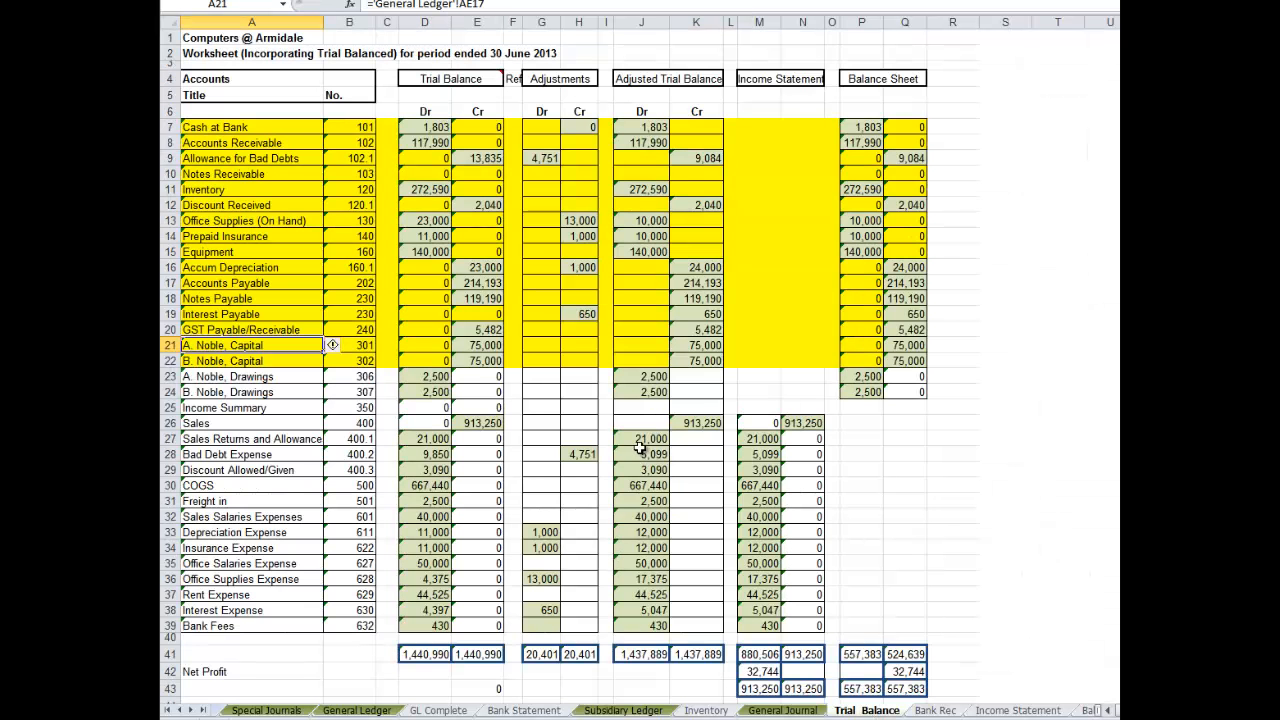
{"action": "left_click", "coordinate": [697, 441]}
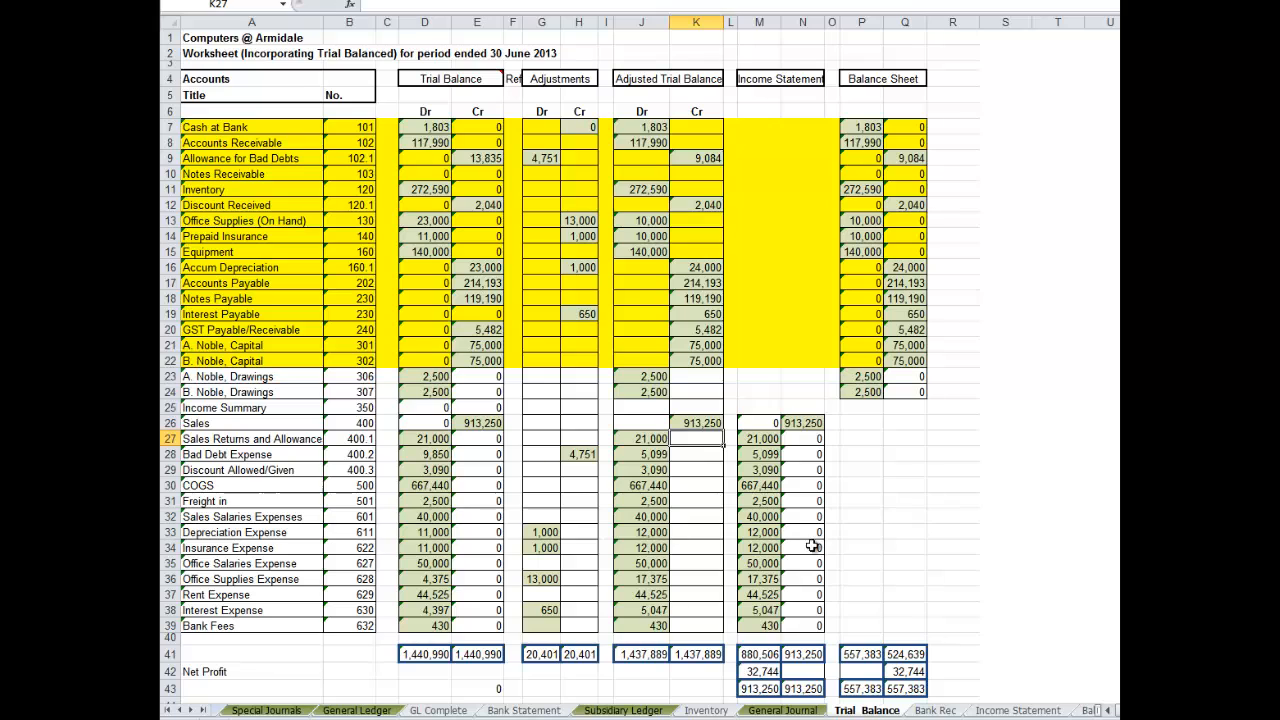
{"action": "left_click", "coordinate": [782, 710]}
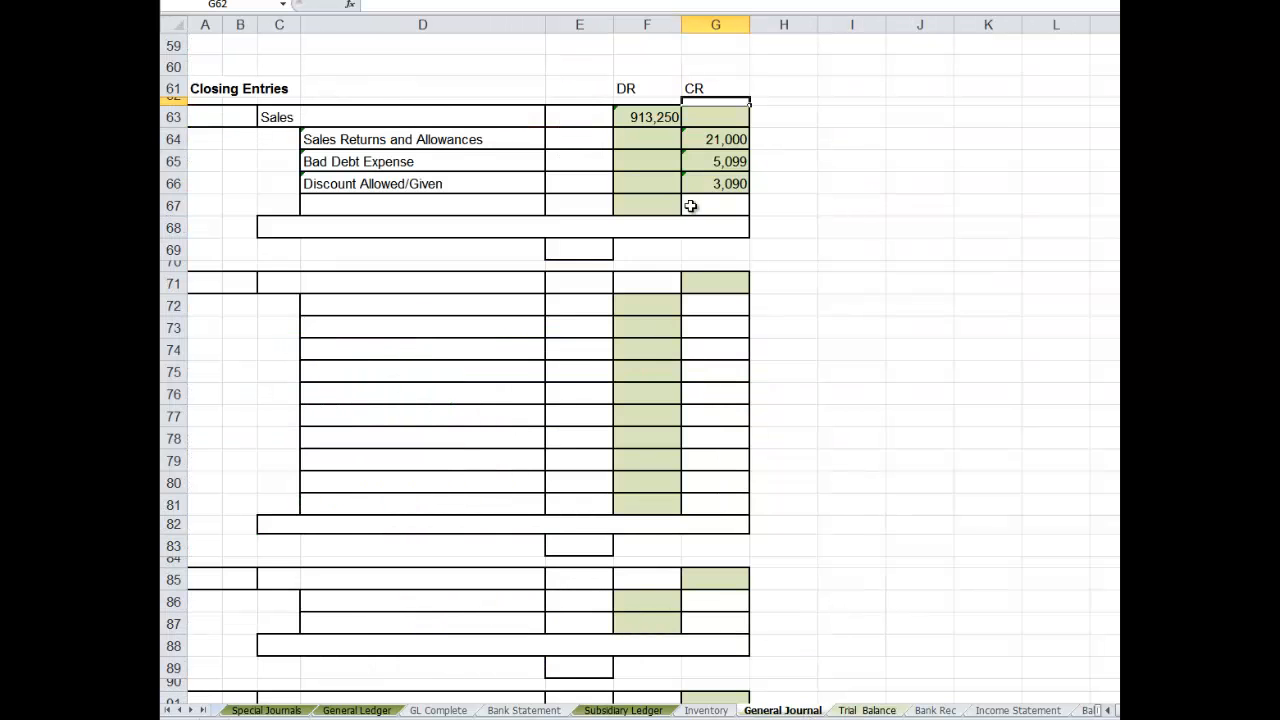
- Enter Income Summary as the last account title in D67 and select its credit cell G67
{"action": "left_click", "coordinate": [339, 208]}
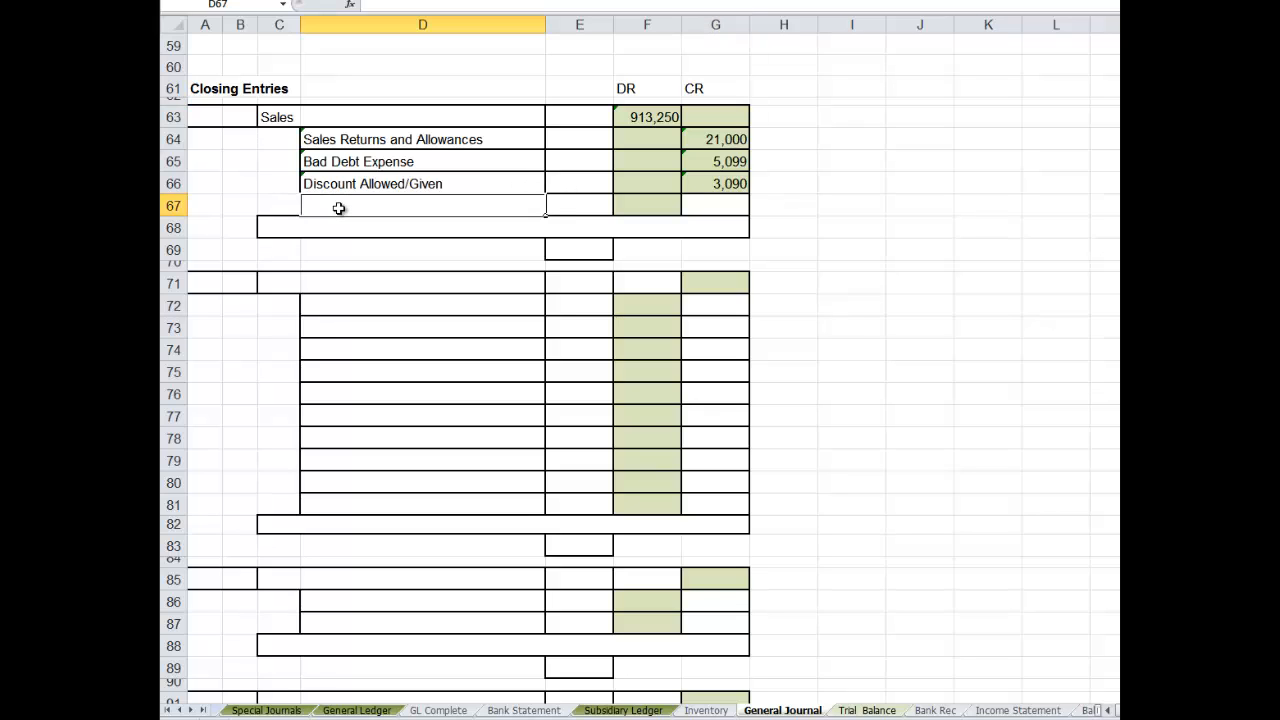
{"action": "type", "text": "ome Summary"}
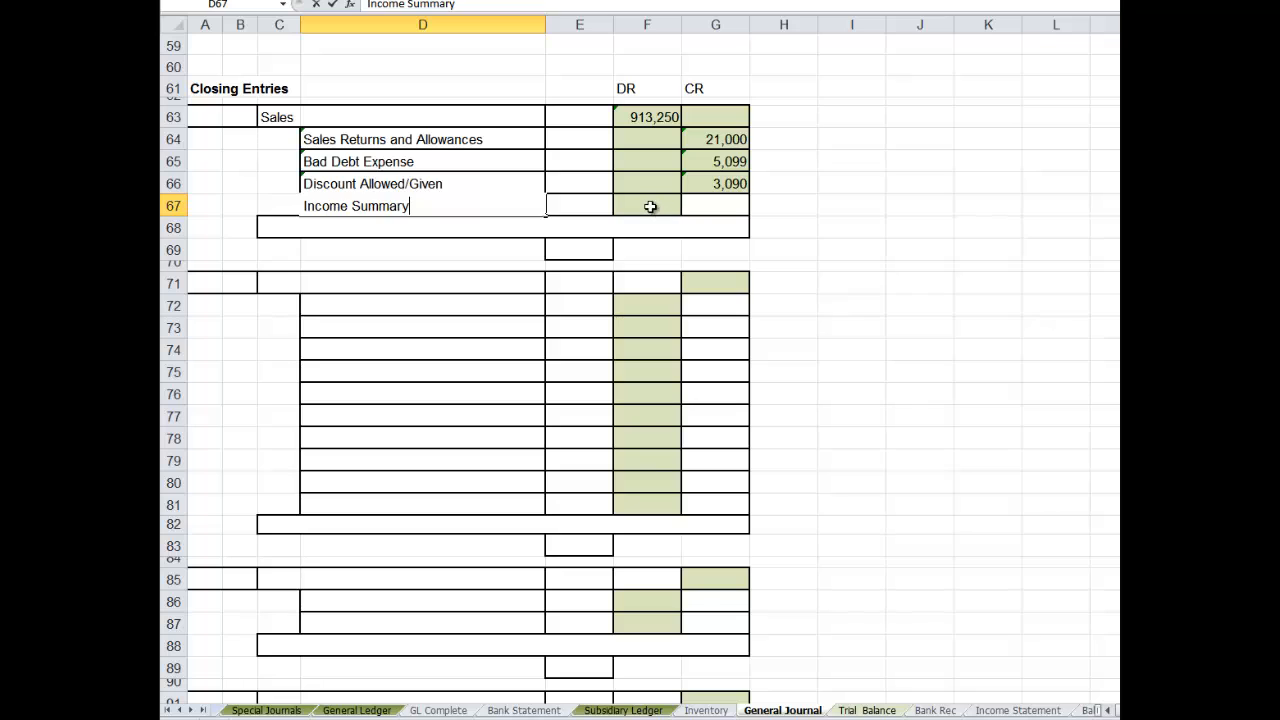
{"action": "left_click", "coordinate": [651, 206]}
{"action": "left_click", "coordinate": [719, 208]}
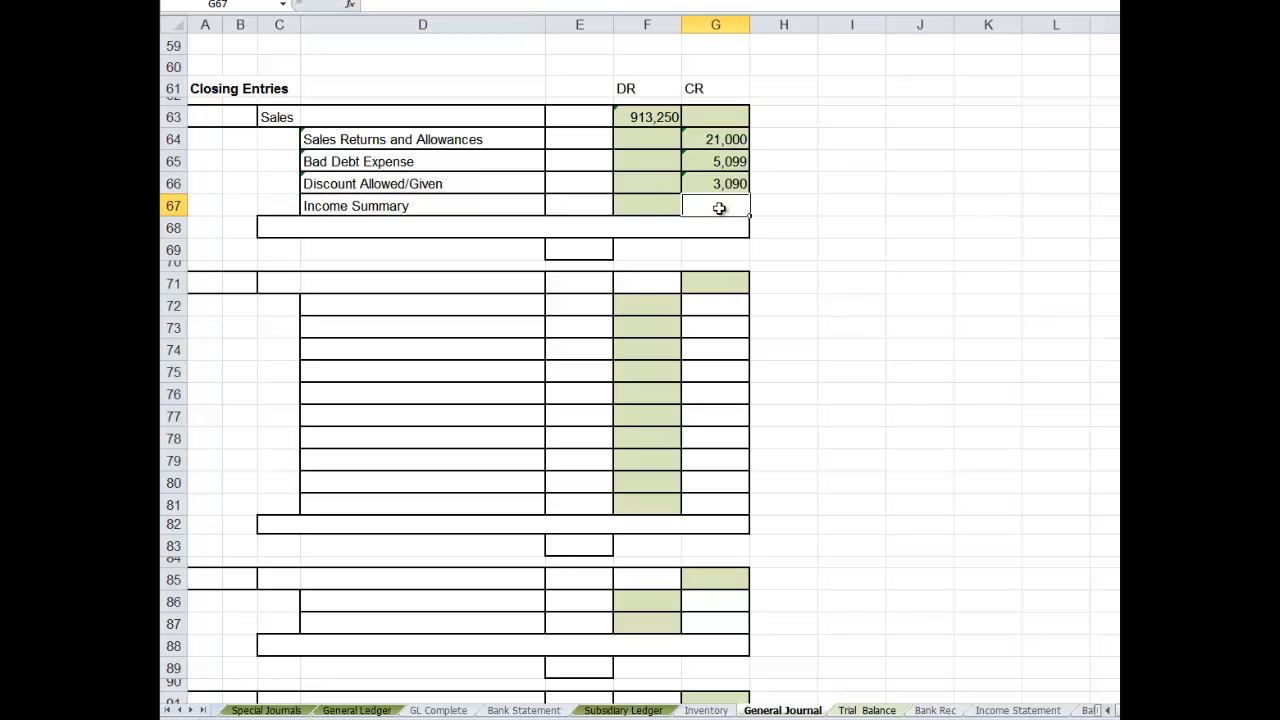
{"action": "type", "text": "=sum("}
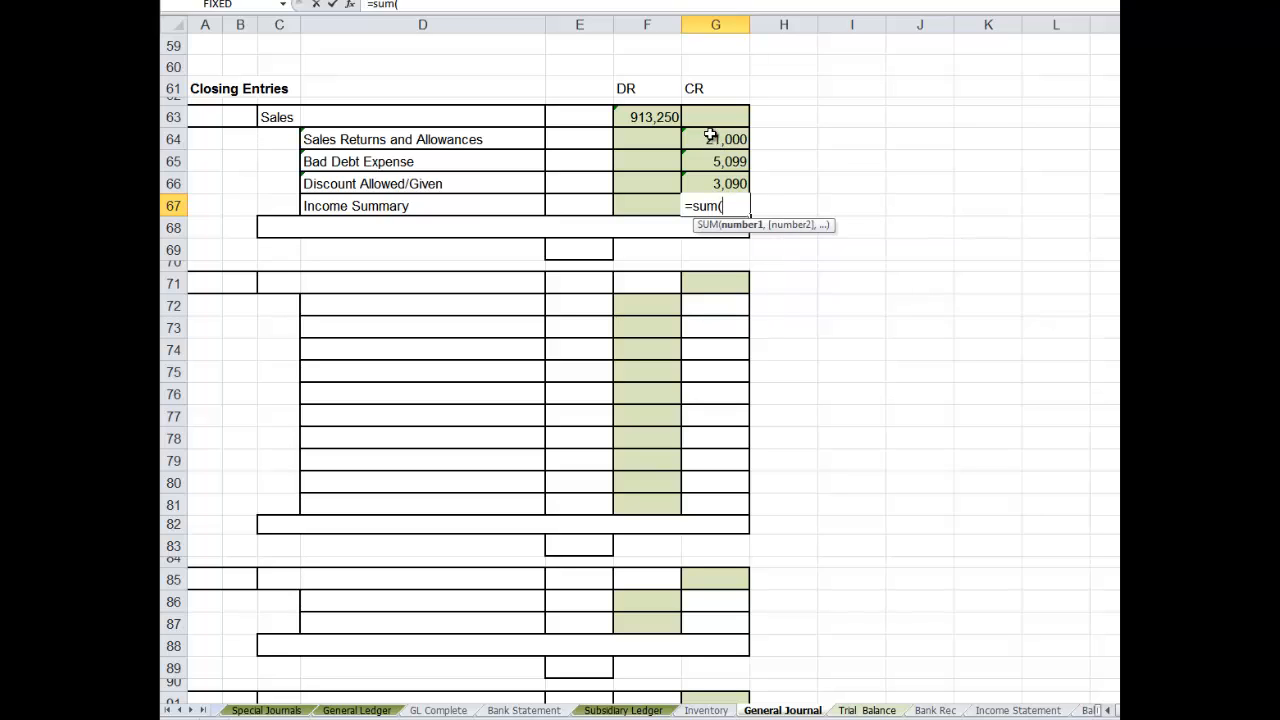
{"action": "left_click_drag", "start_coordinate": [720, 136], "coordinate": [709, 184]}
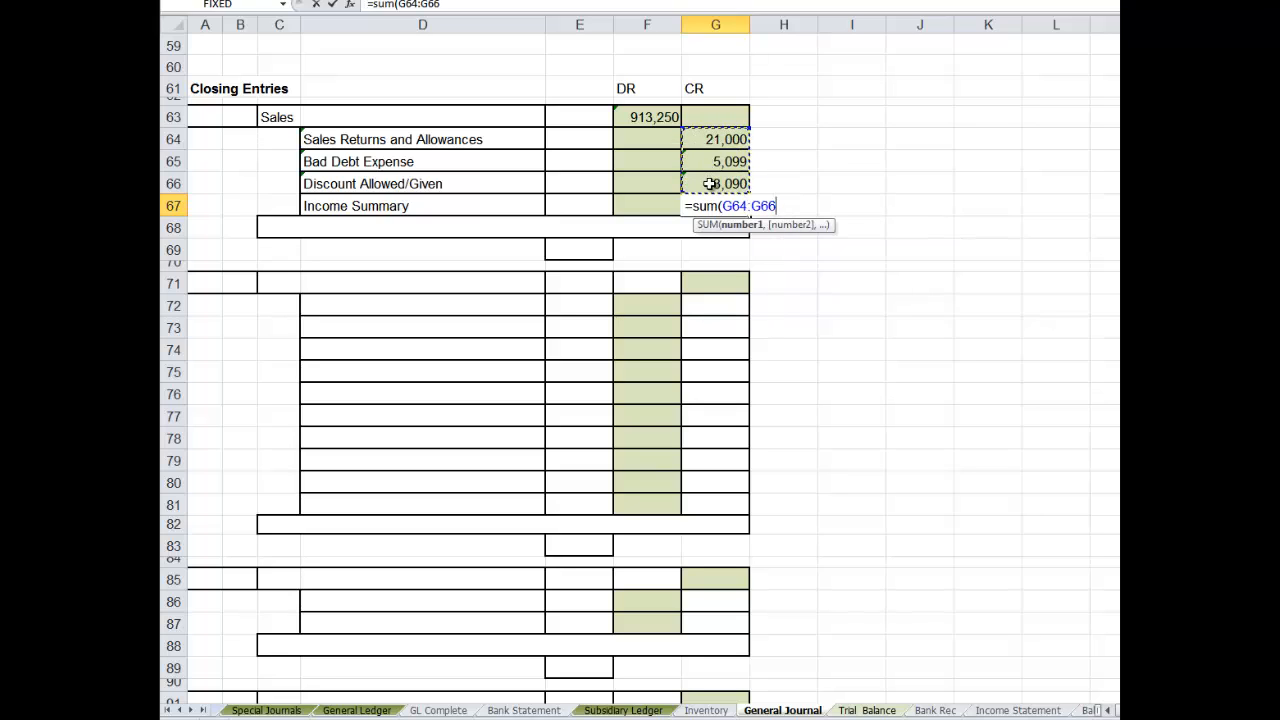
{"action": "key", "text": "Escape"}
- Calculate the Income Summary credit in G67 as F63 minus the sum of G64:G66
{"action": "type", "text": "="}
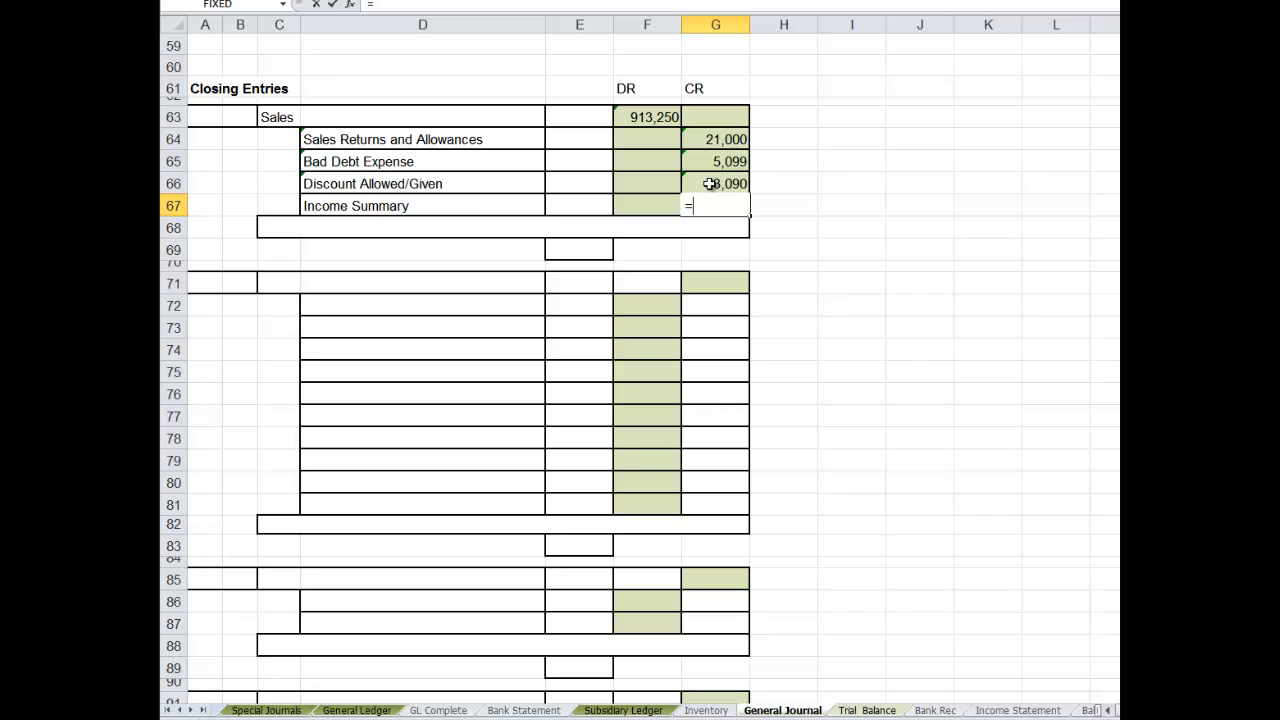
{"action": "left_click", "coordinate": [646, 118]}
{"action": "type", "text": "-sum("}
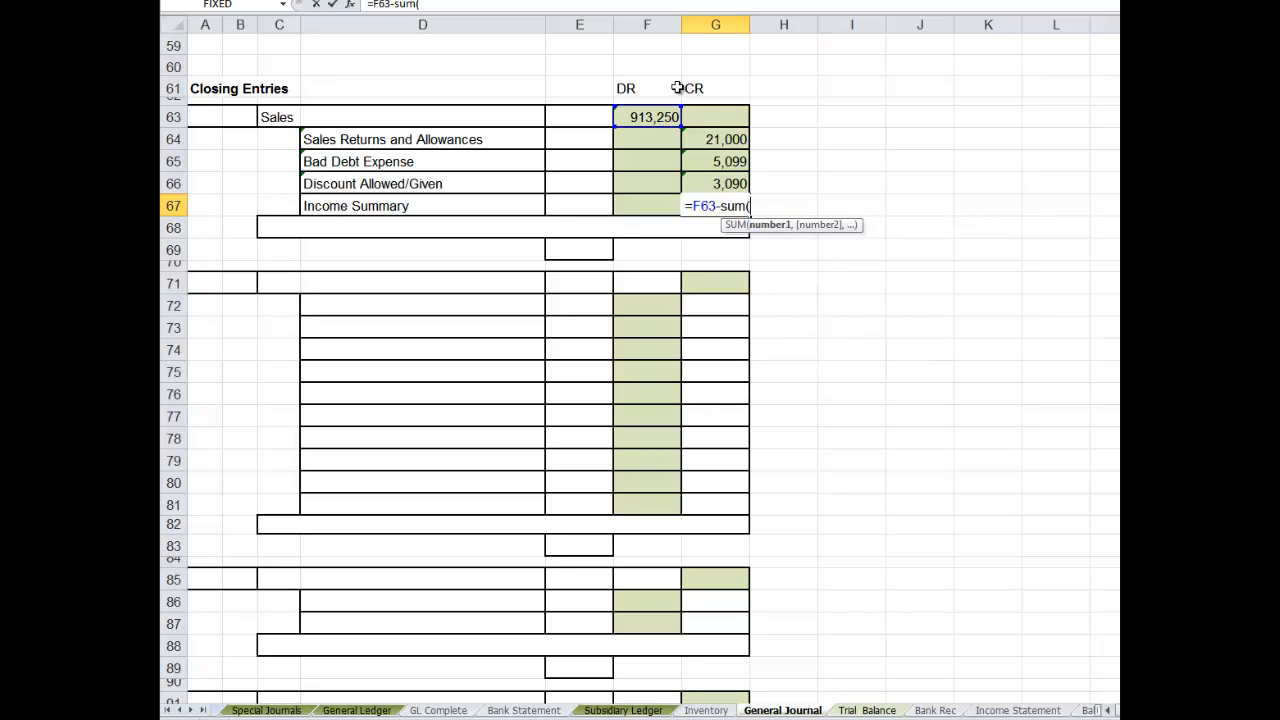
{"action": "left_click_drag", "start_coordinate": [699, 131], "coordinate": [706, 178]}
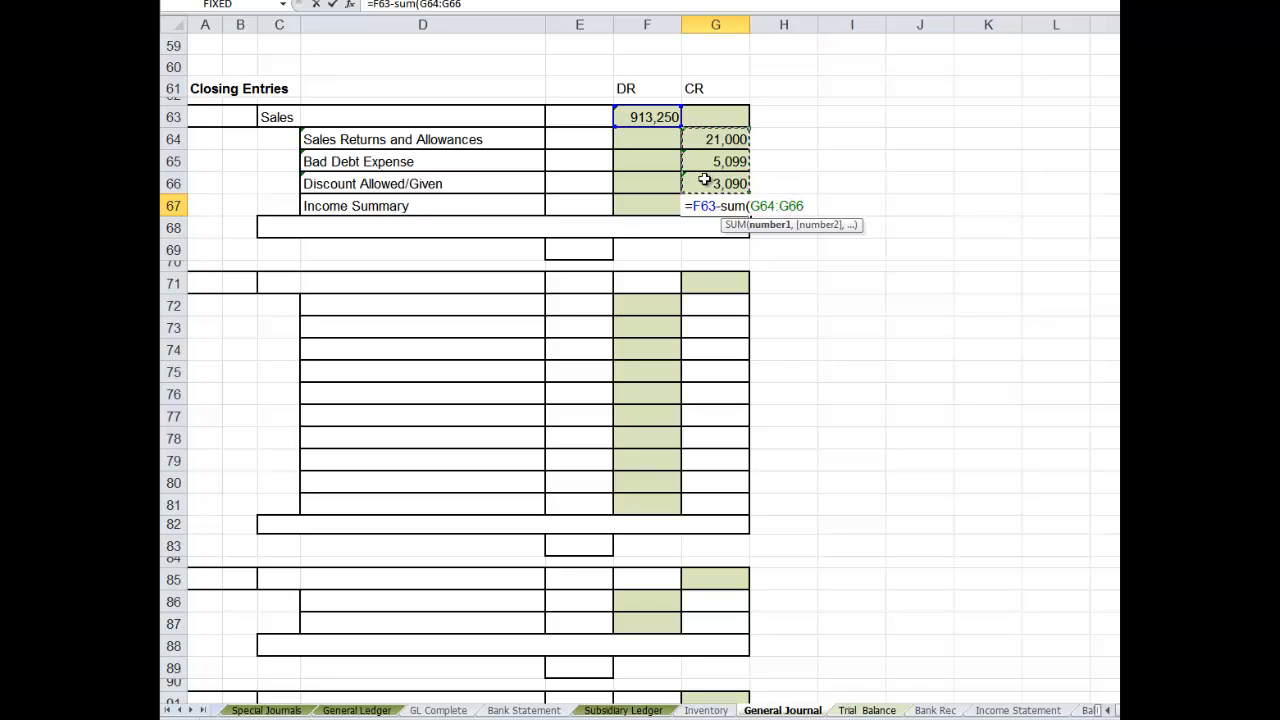
{"action": "type", "text": ")"}
{"action": "key", "text": "Return"}
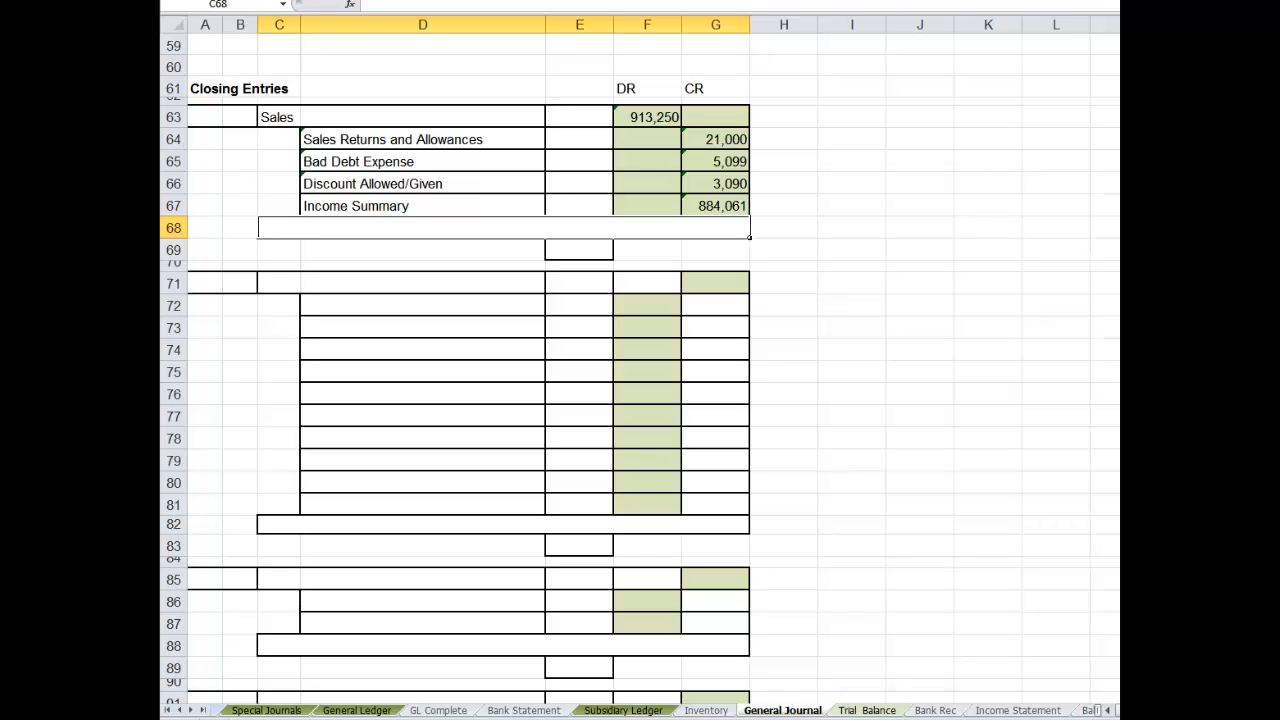
- Enter the journal reference G11 in E69 below the first closing entry
{"action": "scroll", "coordinate": [640, 360], "scroll_direction": "up", "scroll_amount": 2}
{"action": "scroll", "coordinate": [903, 400], "scroll_direction": "down", "scroll_amount": 3}
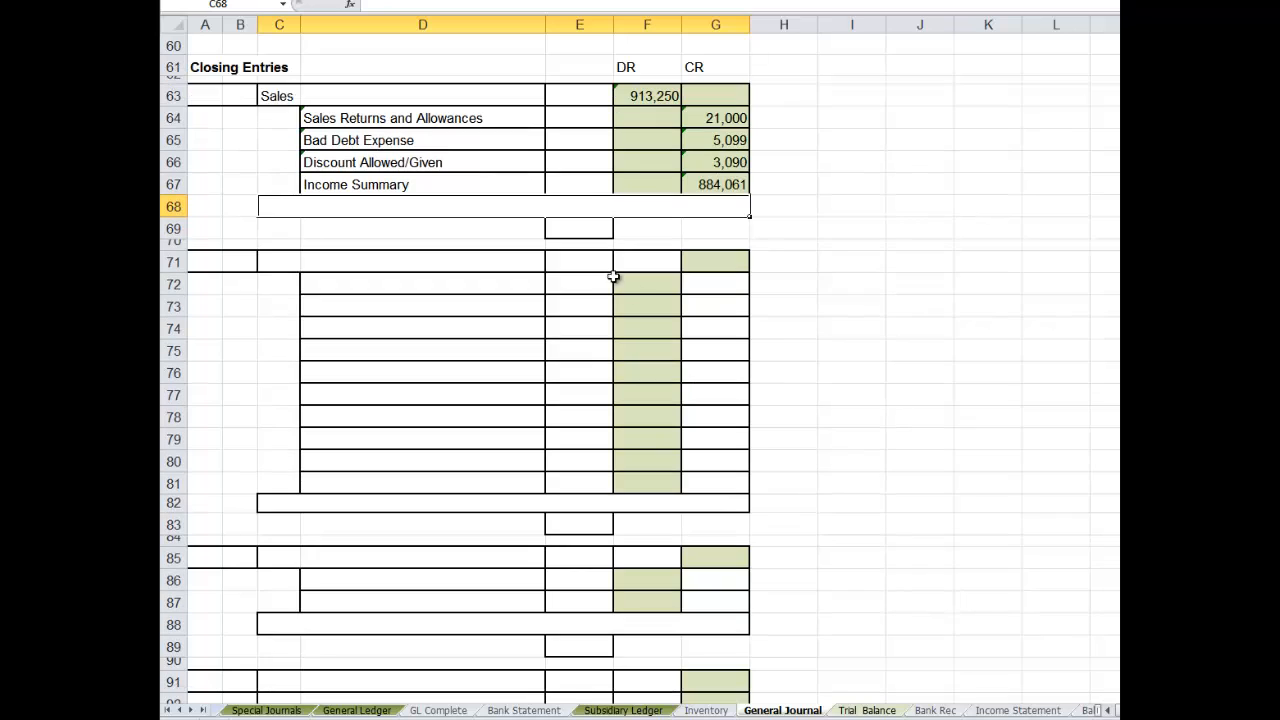
{"action": "left_click", "coordinate": [580, 229]}
{"action": "type", "text": "G11"}
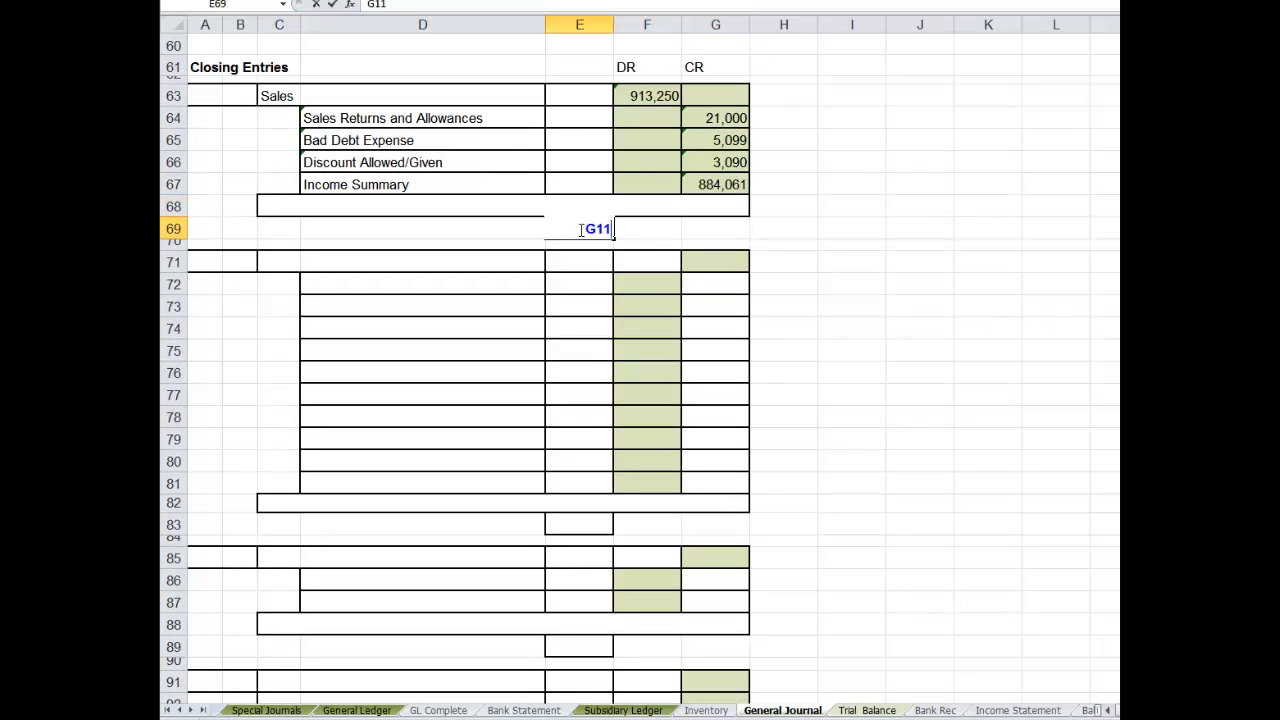
- Enter the narration "Closing Revenue and Revenue Contra's" in row 68 of the first closing entry
{"action": "left_click", "coordinate": [291, 206]}
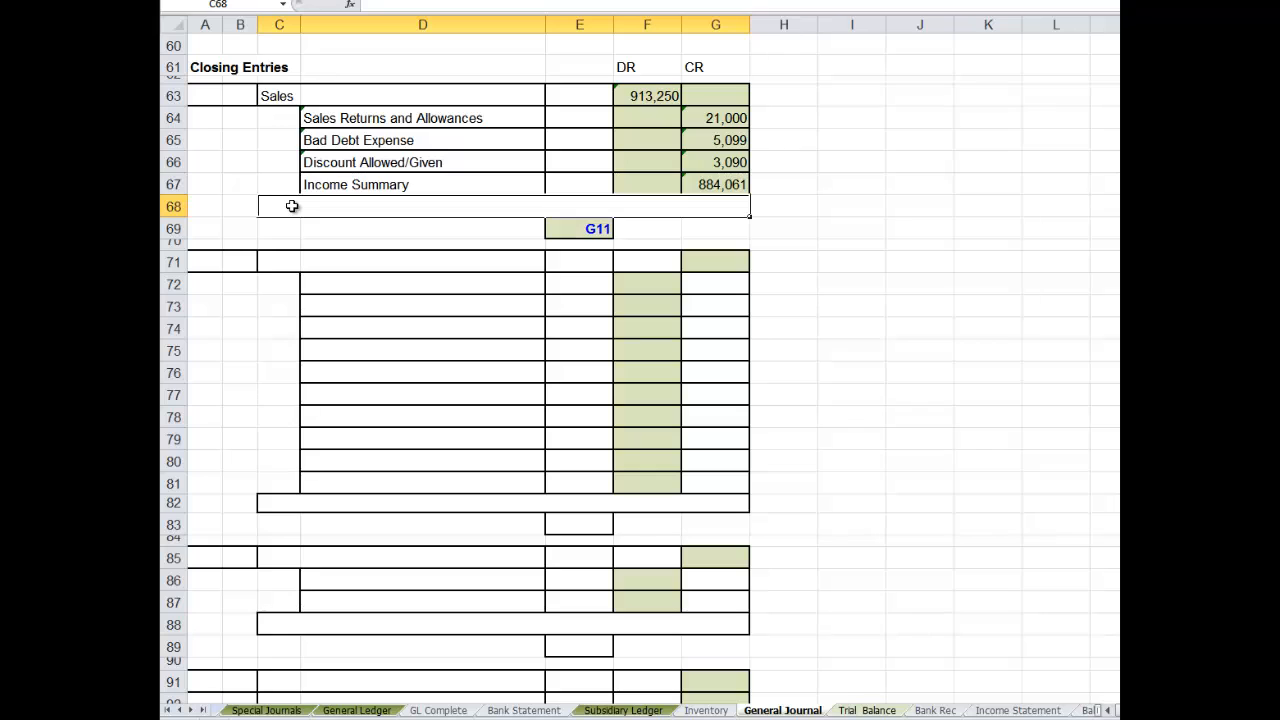
{"action": "type", "text": "Clos"}
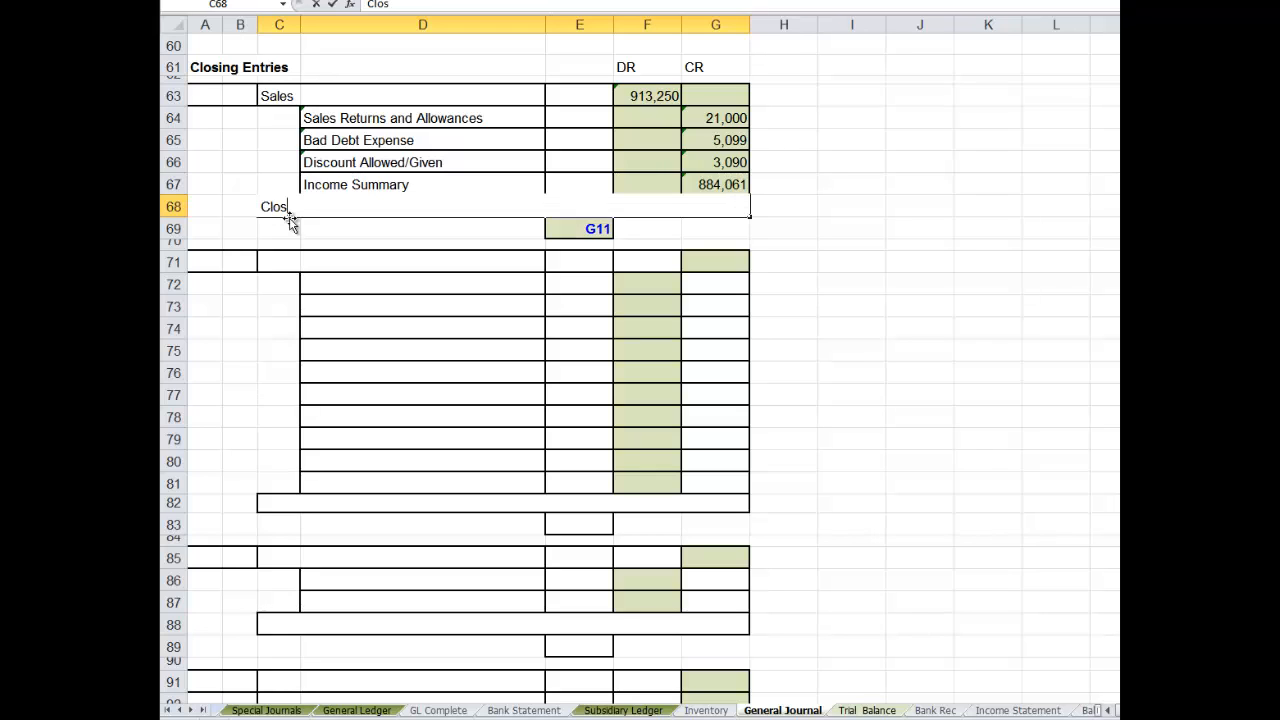
{"action": "type", "text": "ing Revenue and Revenue"}
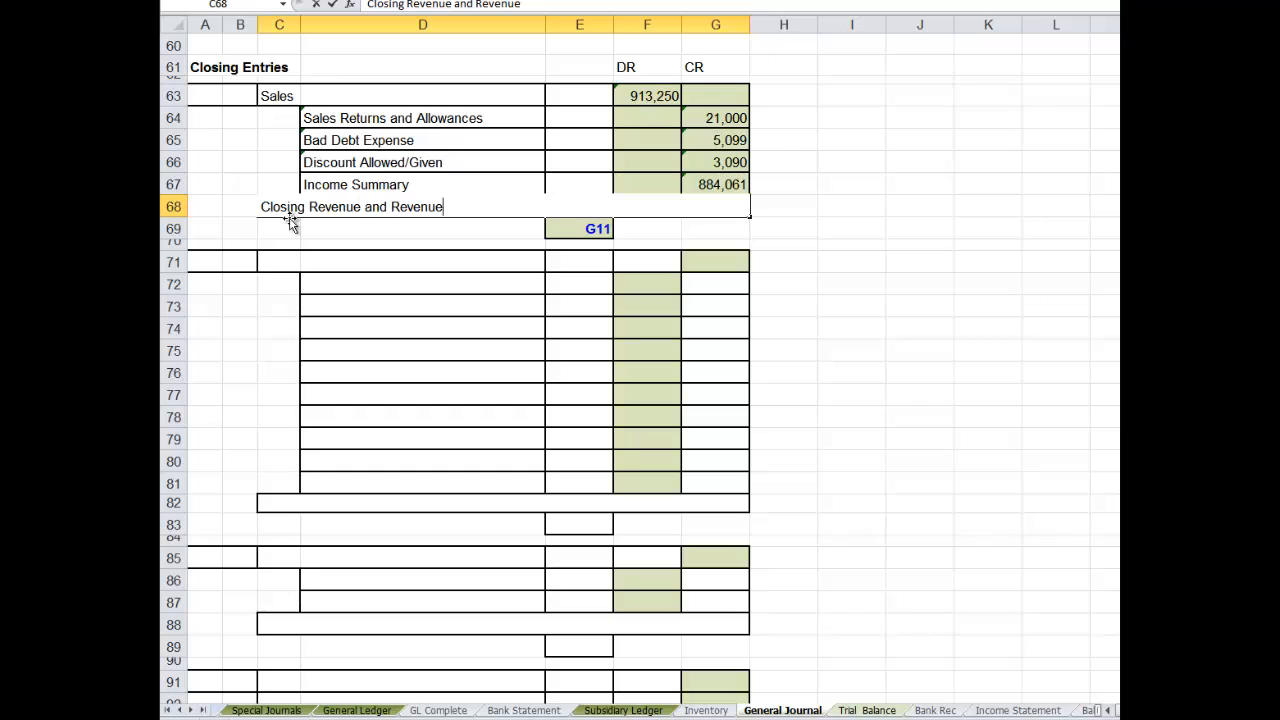
{"action": "type", "text": "Contra's"}
{"action": "key", "text": "Return"}
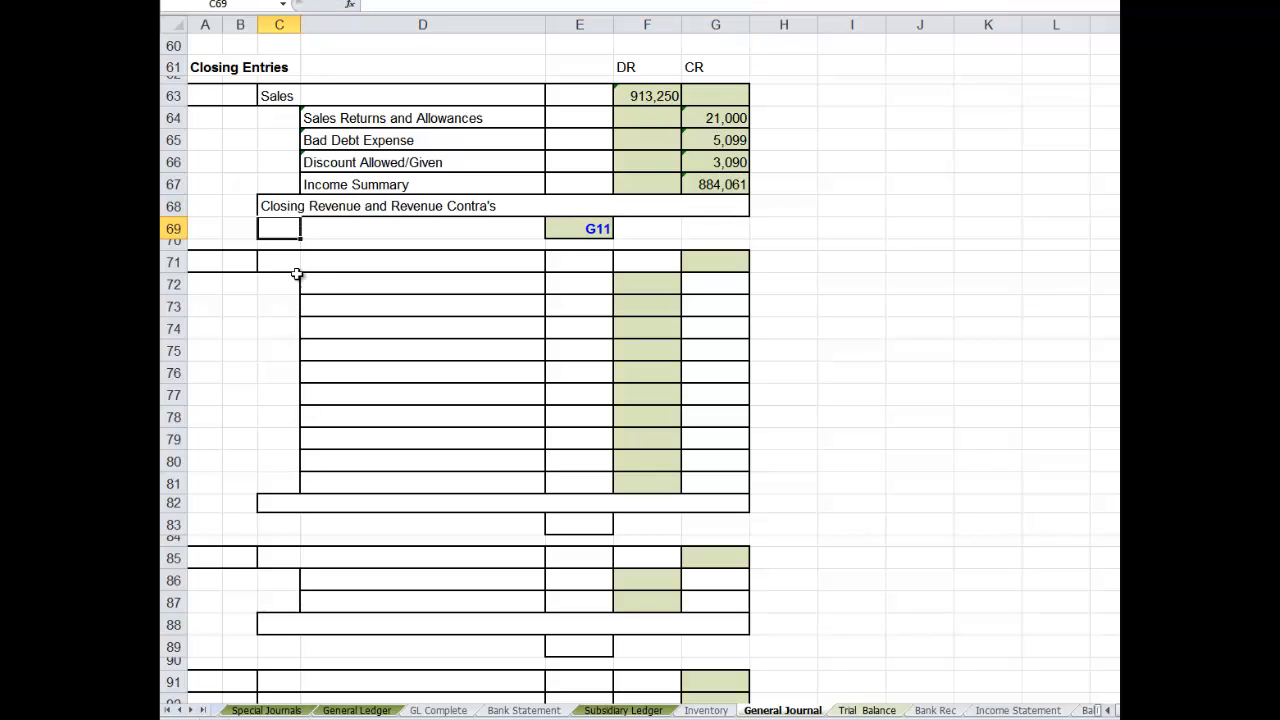
- Date the Sales closing entry by entering 30 in A63 and Jun in B63
{"action": "left_click", "coordinate": [201, 92]}
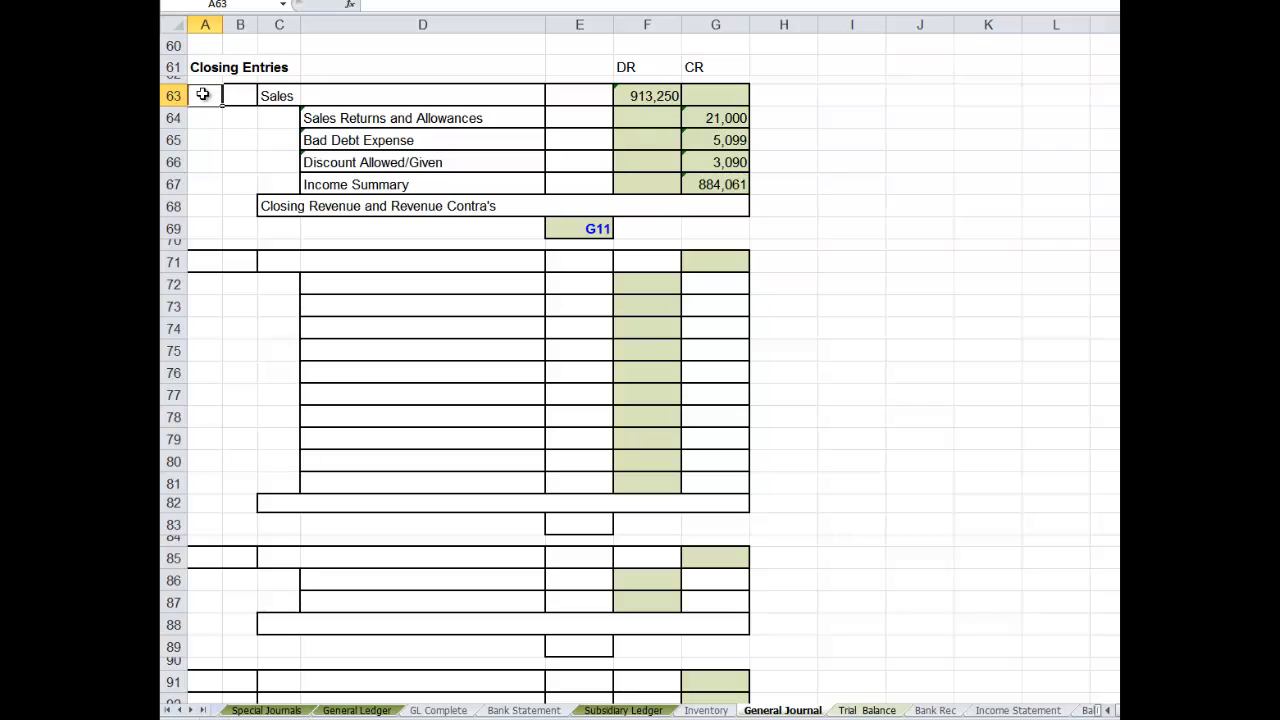
{"action": "type", "text": "30"}
{"action": "key", "text": "Tab"}
{"action": "type", "text": "J"}
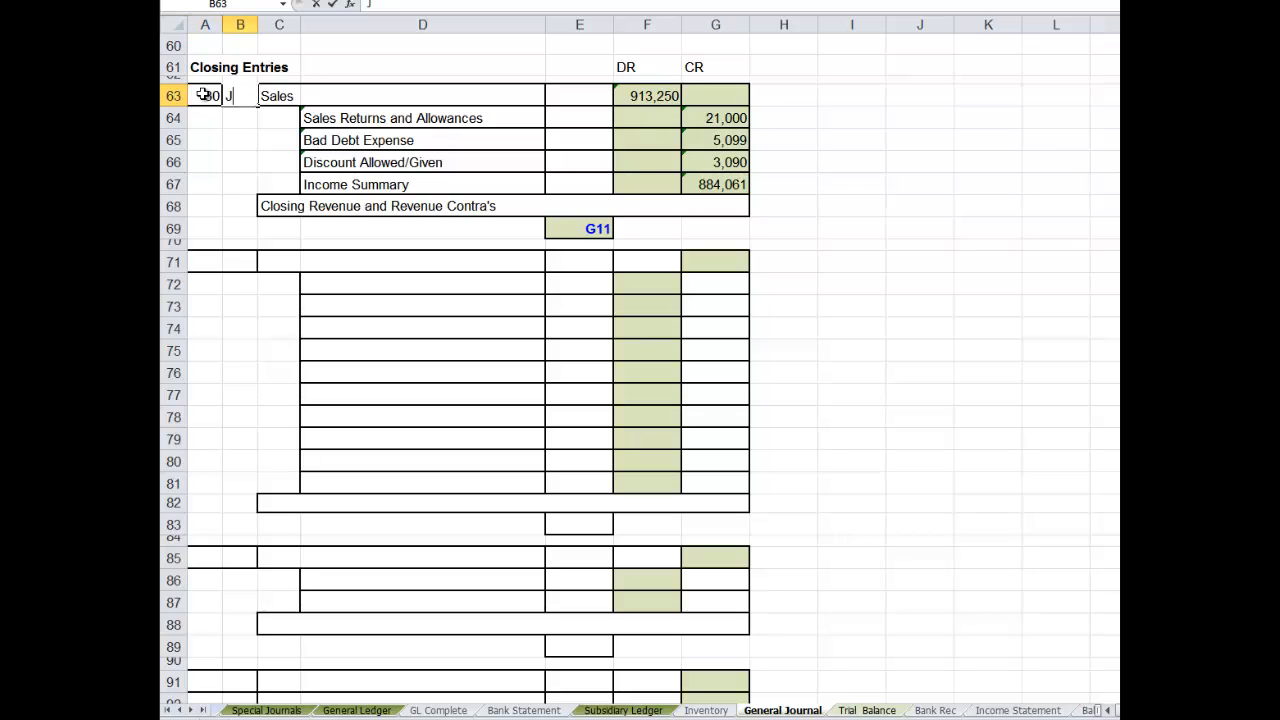
{"action": "type", "text": "un"}
{"action": "key", "text": "Return"}
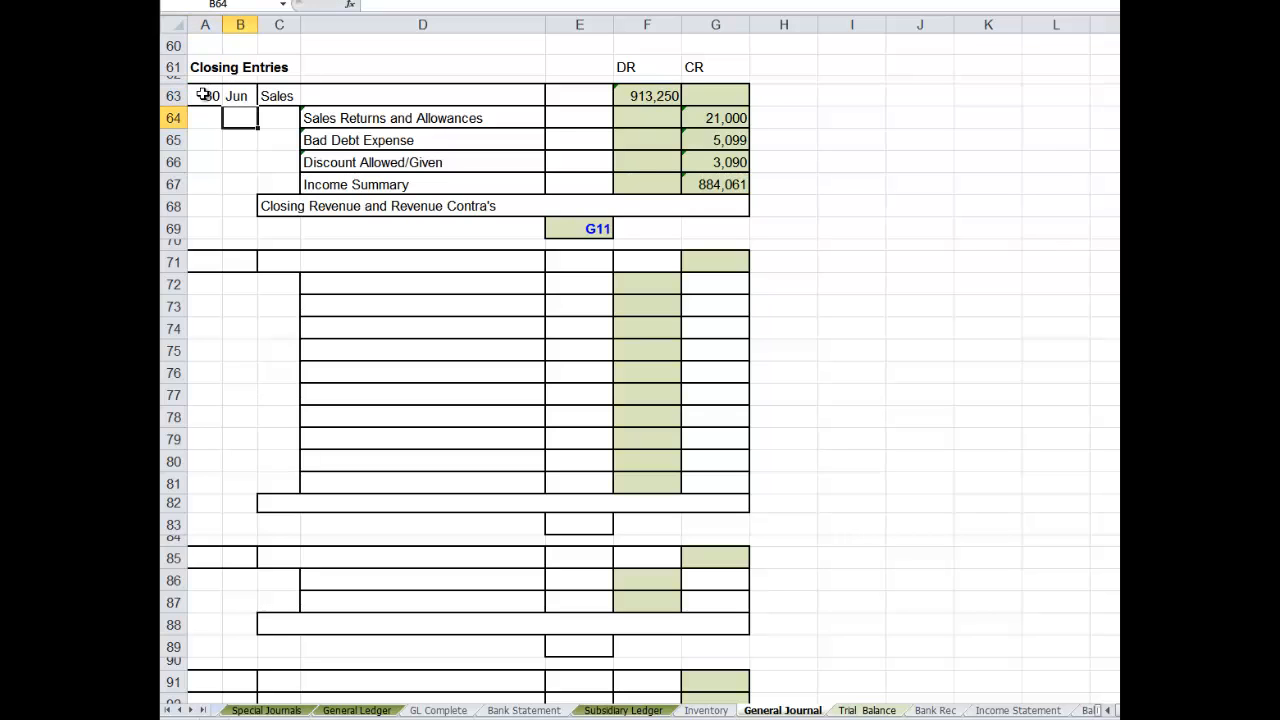
- Date the second closing entry 30 Jun in A71 and B71 and enter Income Summary as its account title in C71
{"action": "left_click", "coordinate": [207, 257]}
{"action": "type", "text": "30"}
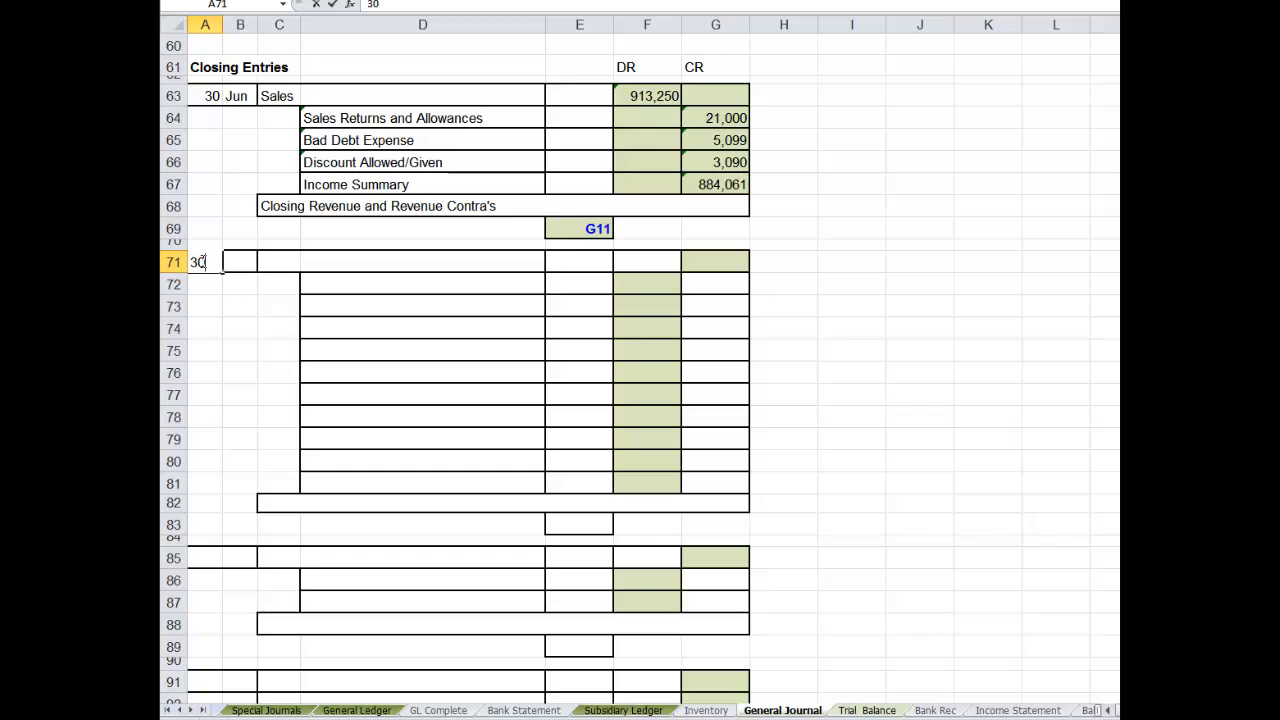
{"action": "left_click", "coordinate": [232, 261]}
{"action": "type", "text": "Jun"}
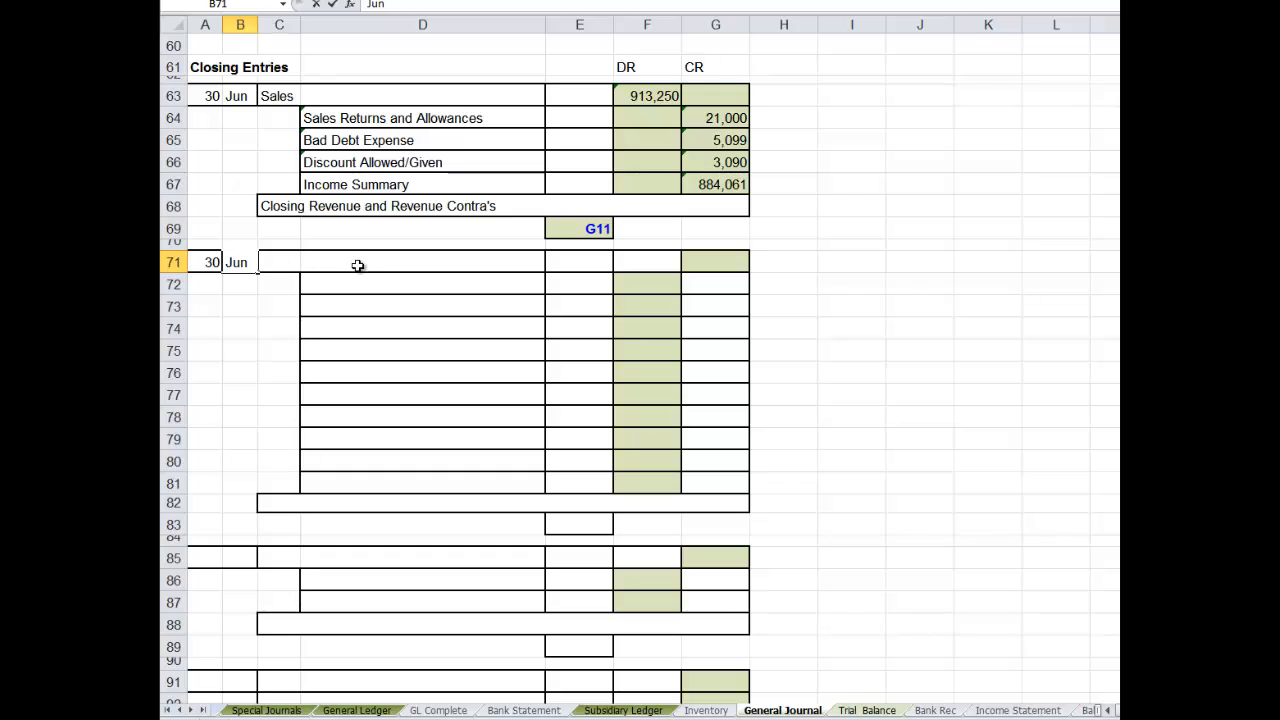
{"action": "left_click", "coordinate": [278, 259]}
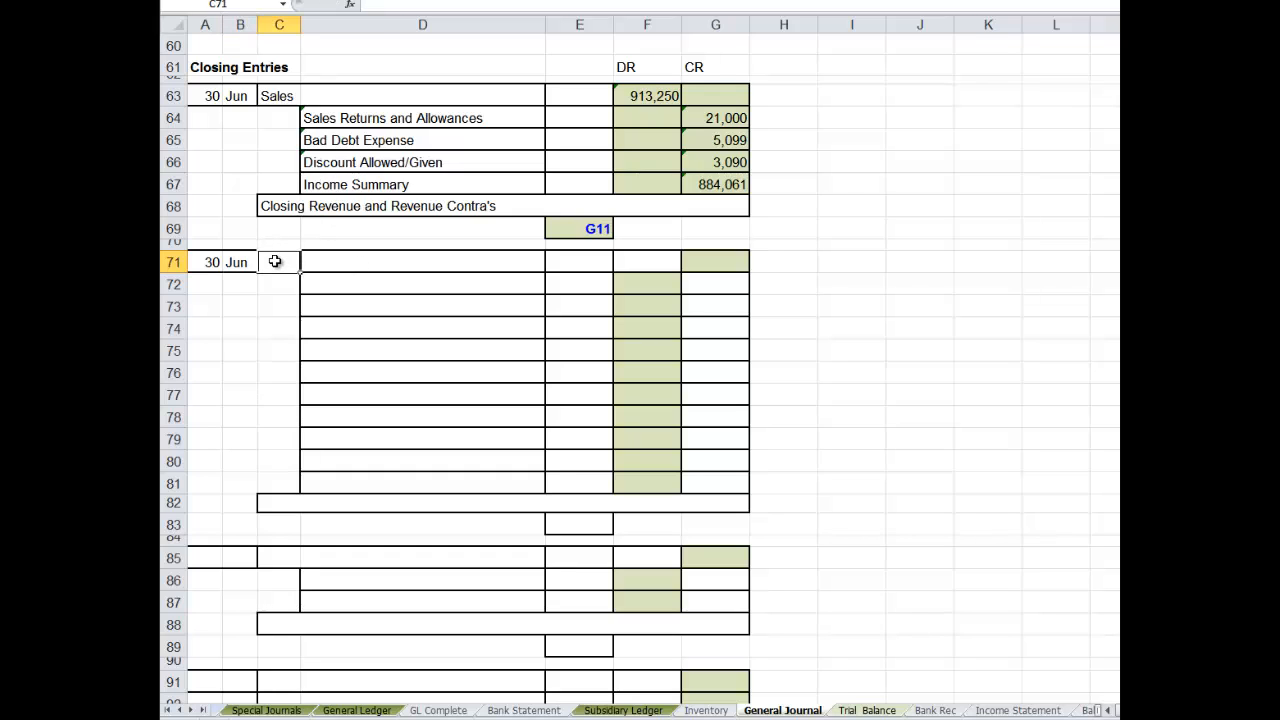
{"action": "type", "text": "Income"}
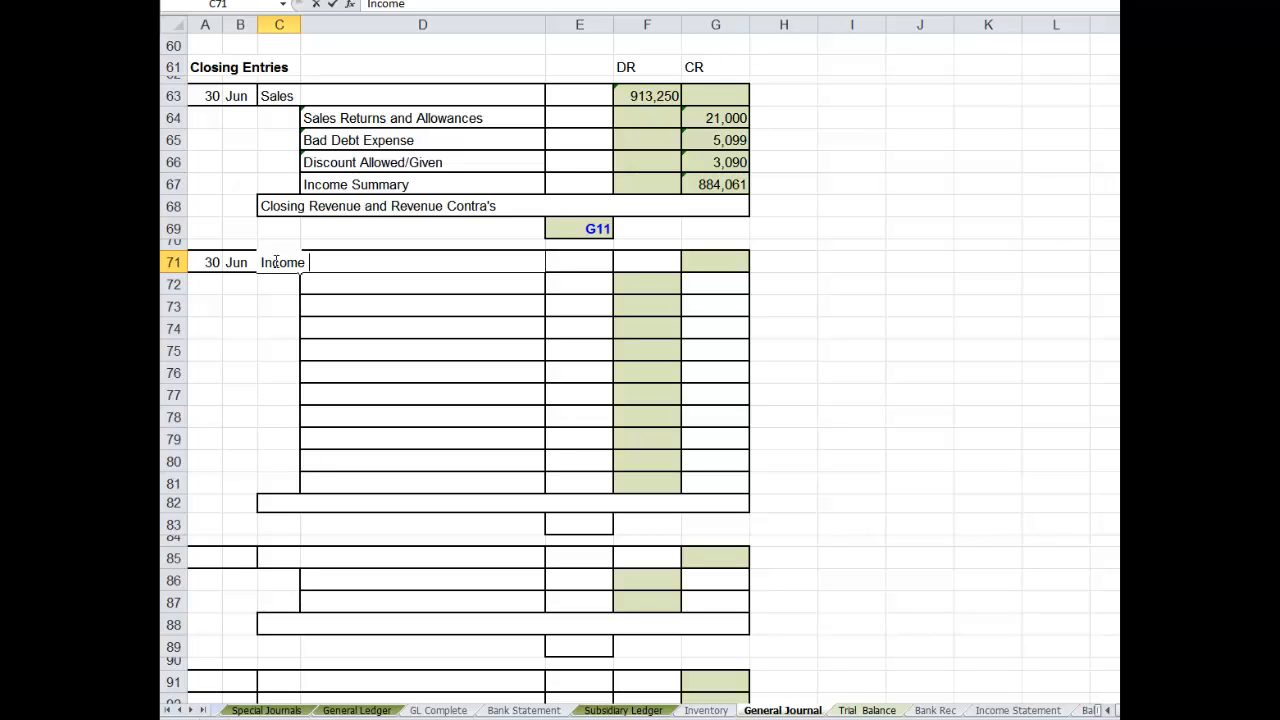
{"action": "type", "text": "Summary"}
{"action": "left_click", "coordinate": [646, 268]}
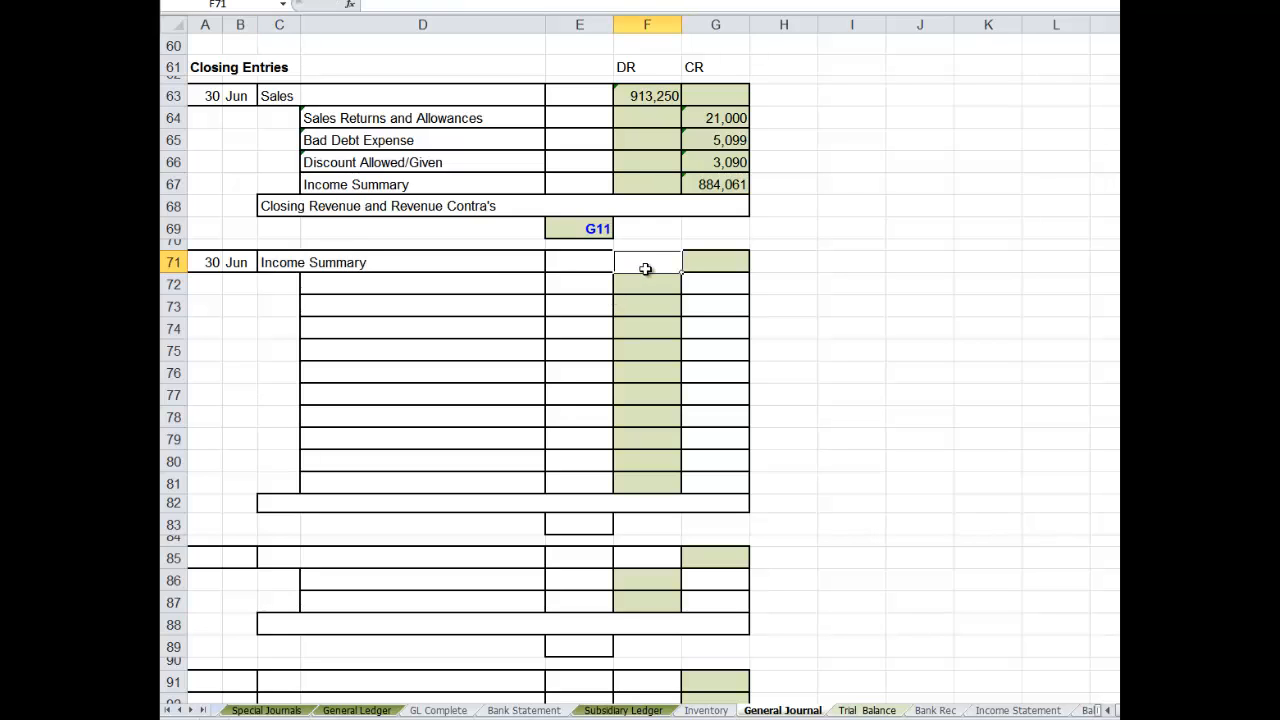
- Link D72 to the COGS title in Trial Balance A30 and fill the reference down to D81
{"action": "left_click", "coordinate": [335, 285]}
{"action": "type", "text": "="}
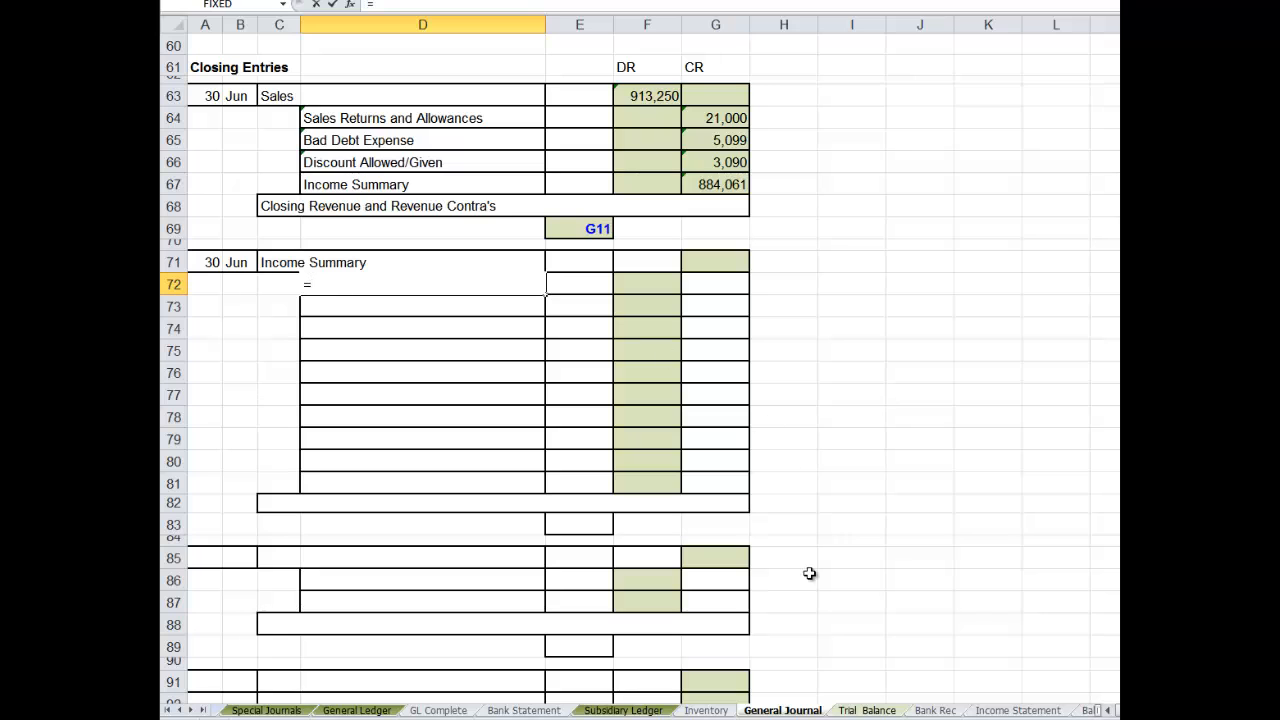
{"action": "left_click", "coordinate": [867, 710]}
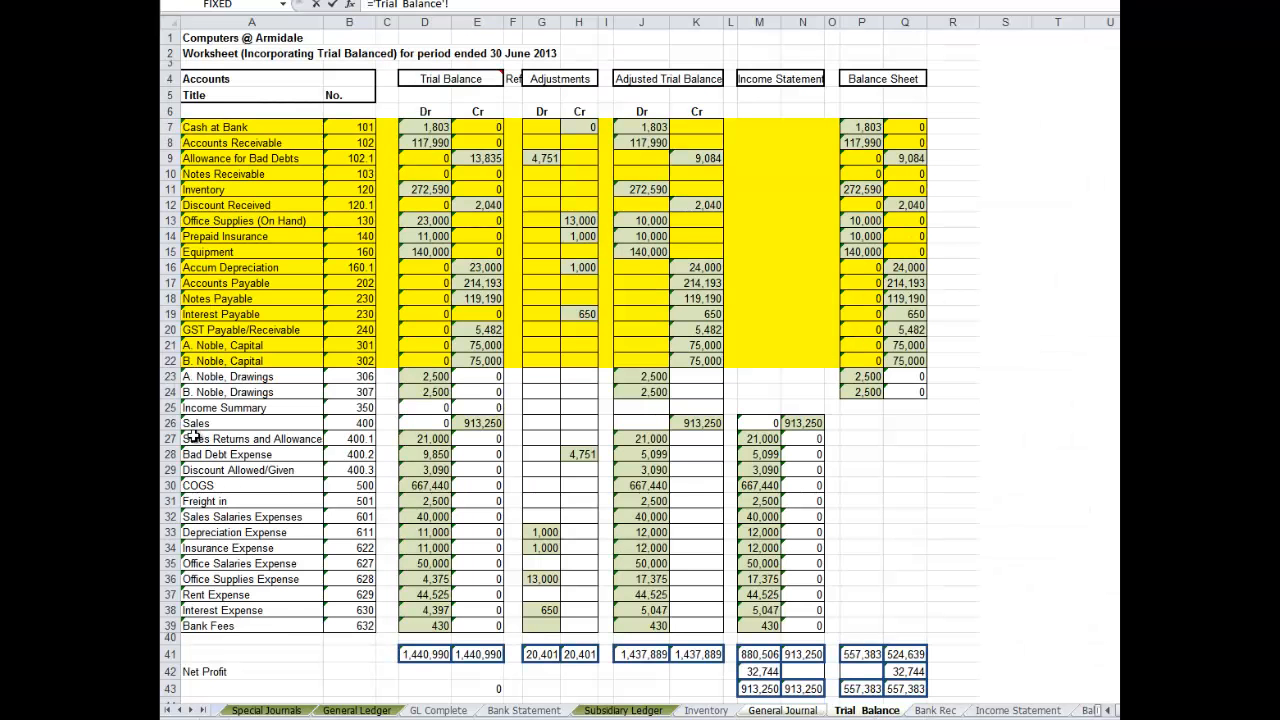
{"action": "left_click", "coordinate": [196, 485]}
{"action": "key", "text": "Return"}
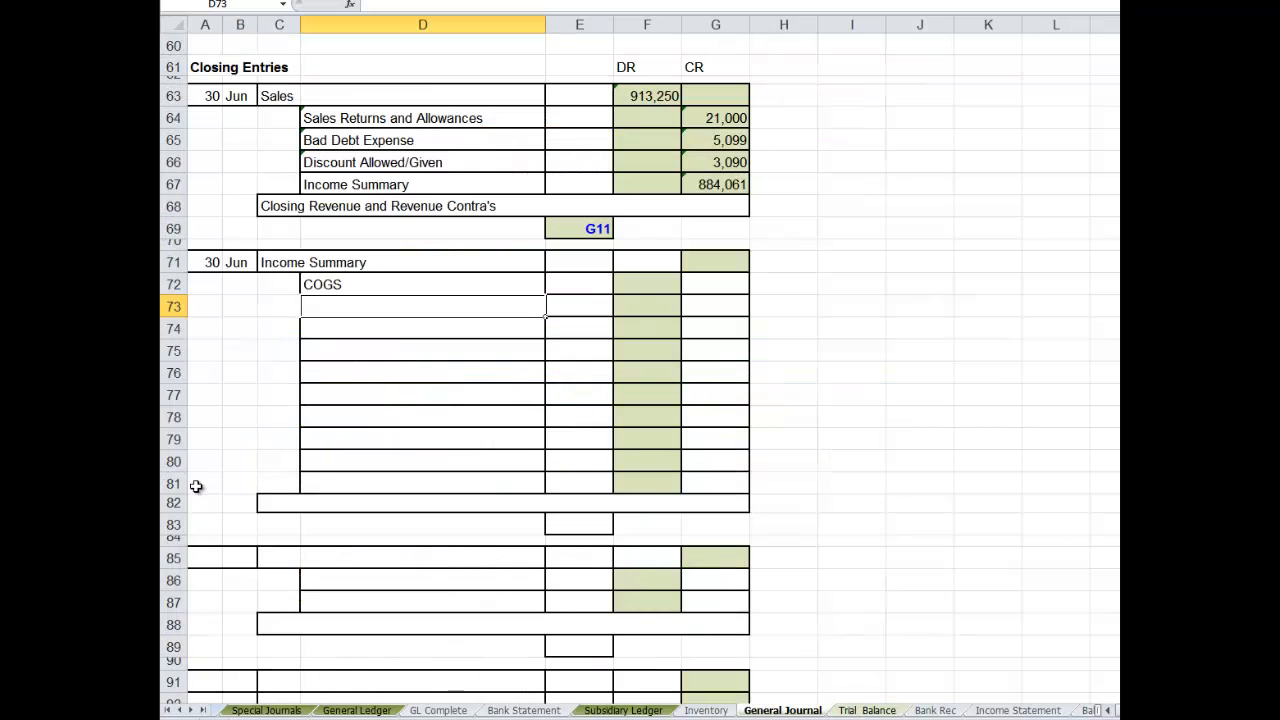
{"action": "left_click", "coordinate": [330, 284]}
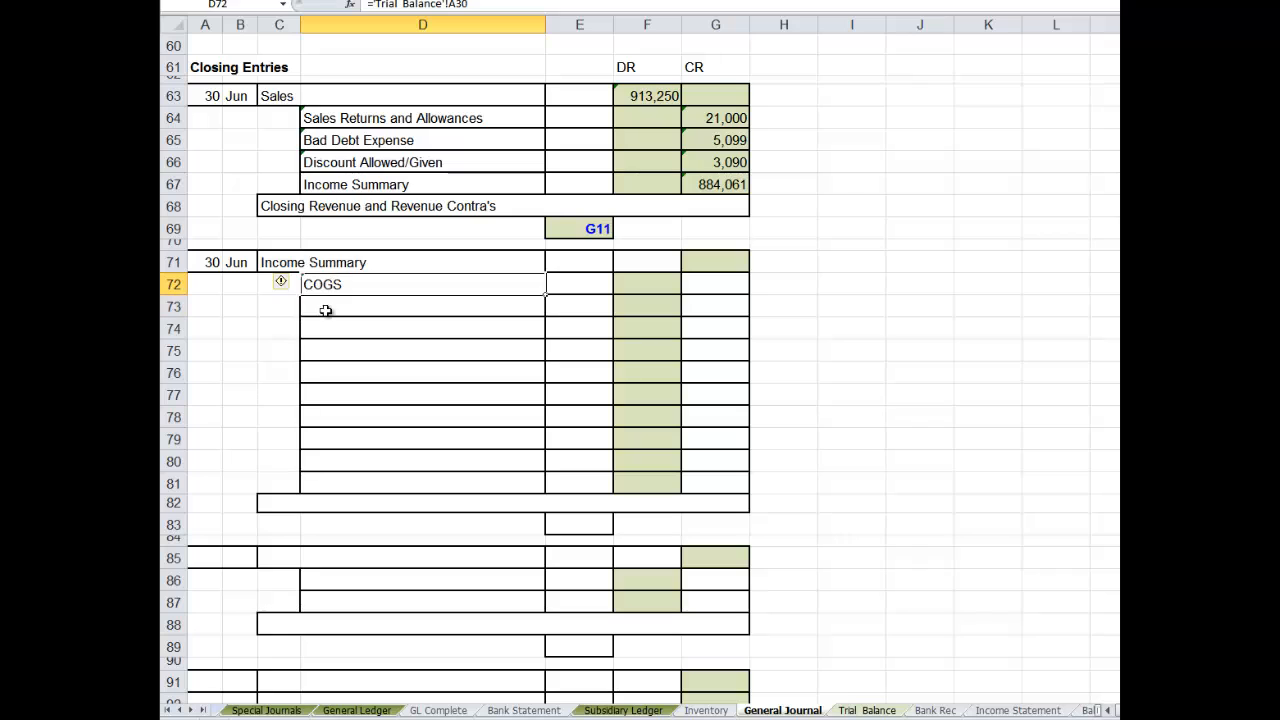
{"action": "left_click_drag", "start_coordinate": [325, 311], "coordinate": [331, 480]}
{"action": "key", "text": "ctrl+d"}
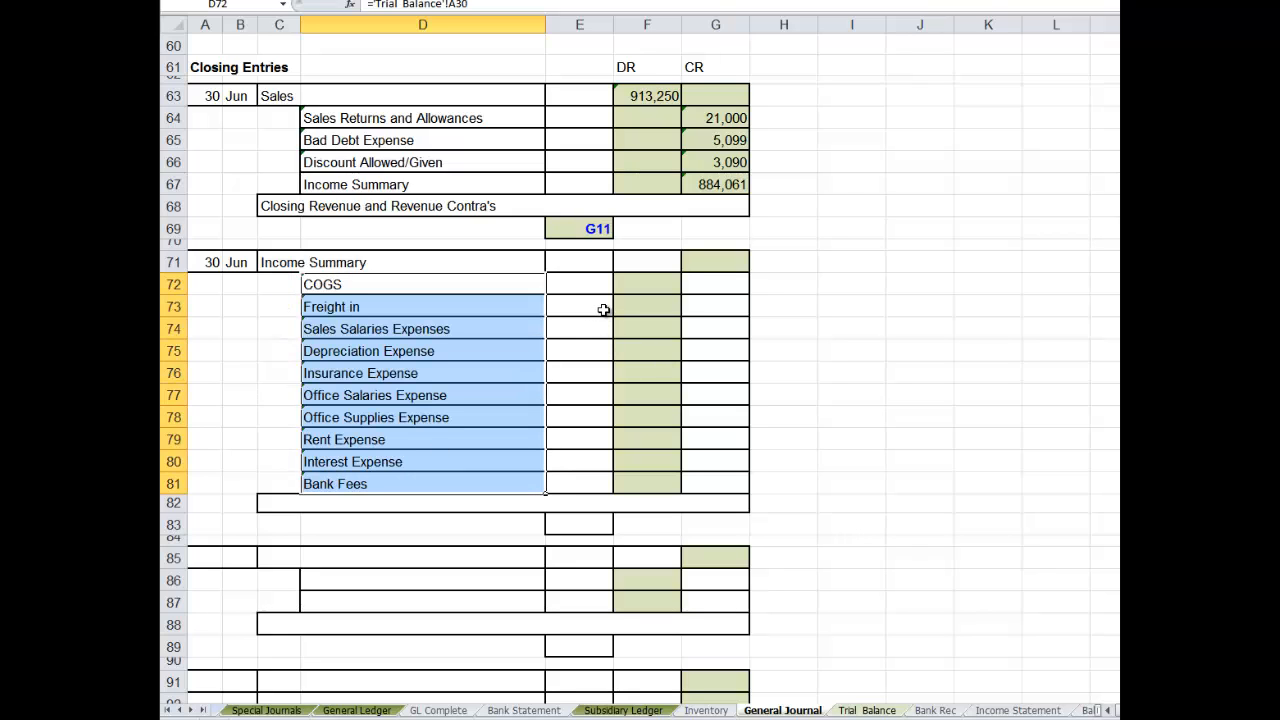
- Link G72 to the adjusted debit for COGS in Trial Balance J30 and fill it down to G81
{"action": "left_click", "coordinate": [711, 288]}
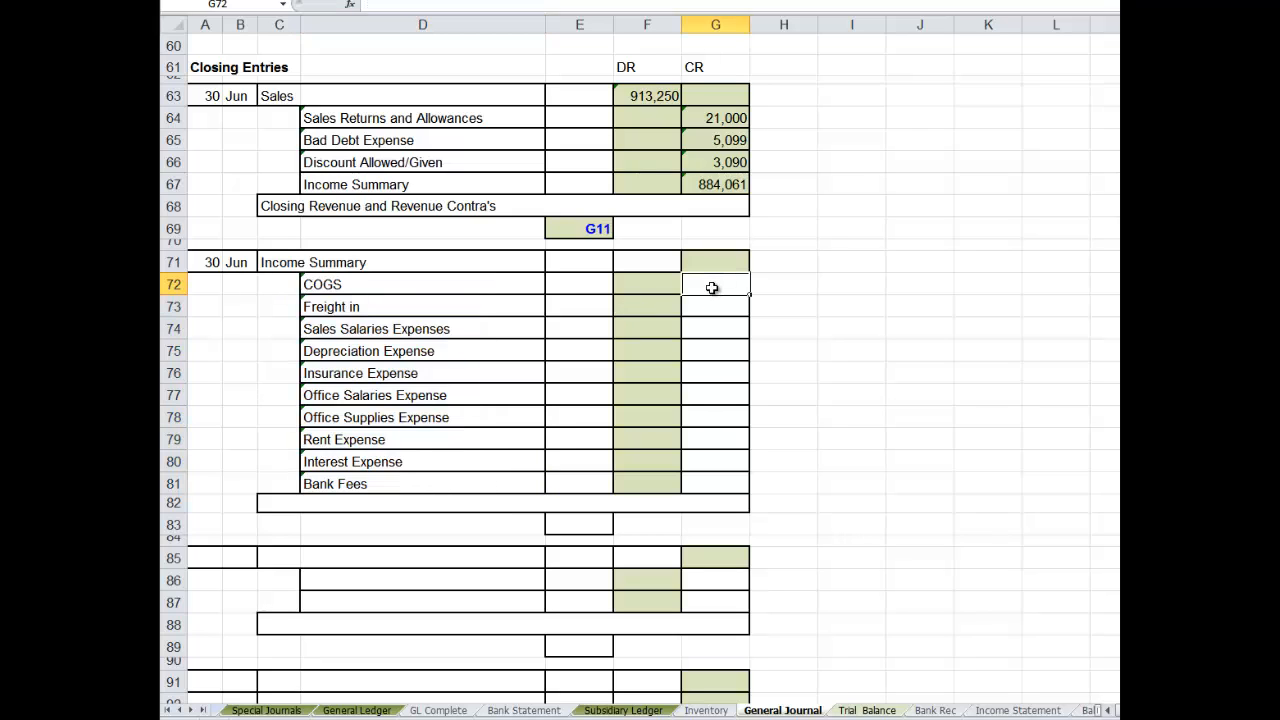
{"action": "type", "text": "="}
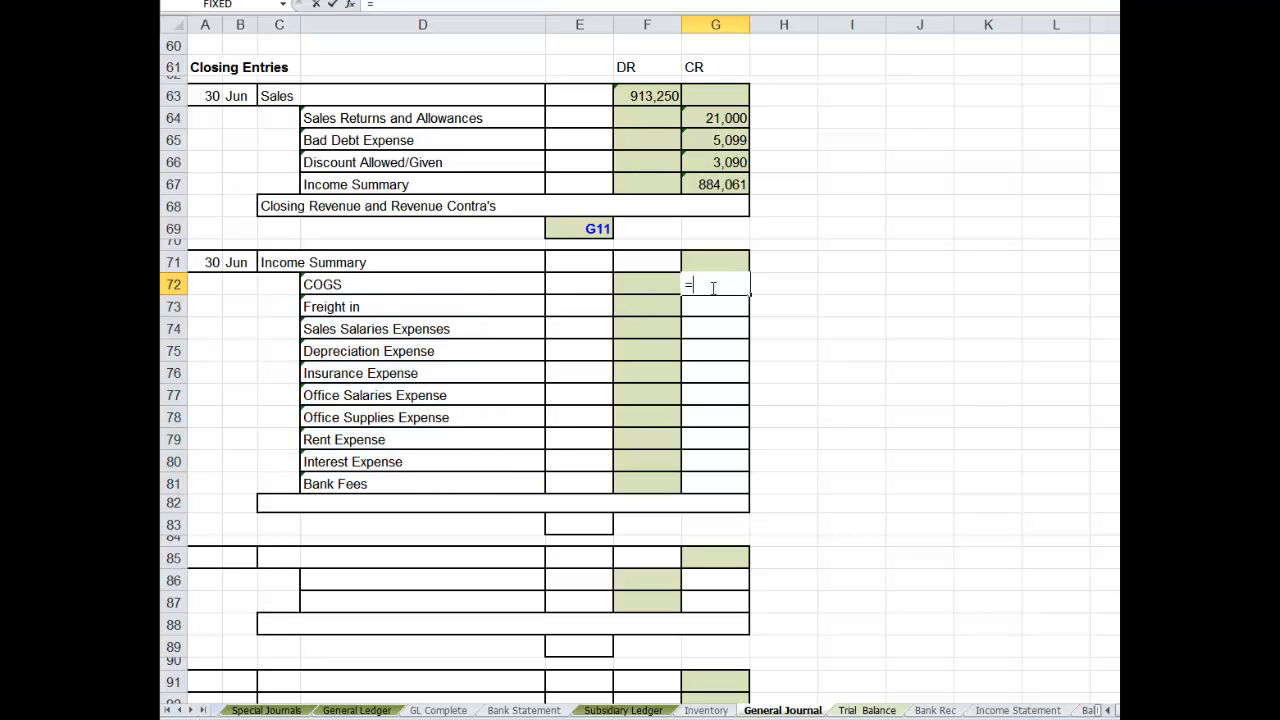
{"action": "left_click", "coordinate": [873, 712]}
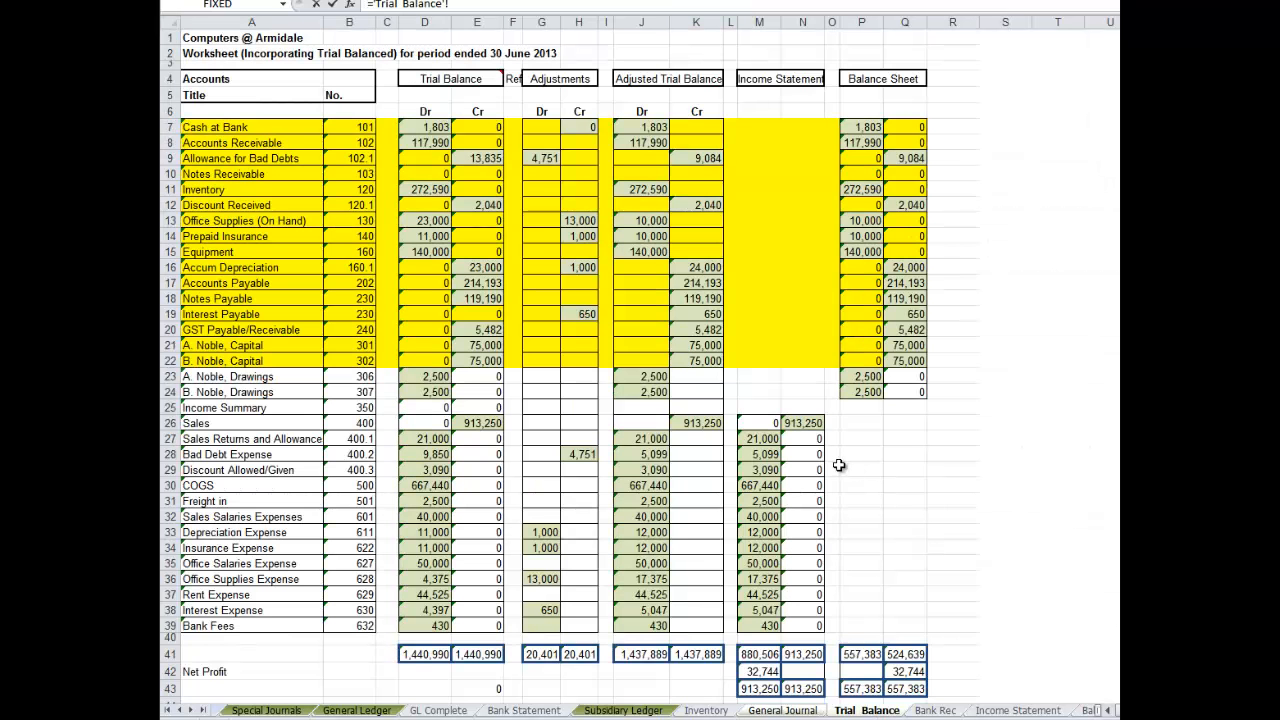
{"action": "left_click", "coordinate": [646, 487]}
{"action": "key", "text": "Return"}
{"action": "left_click_drag", "start_coordinate": [722, 284], "coordinate": [731, 491]}
{"action": "key", "text": "ctrl+d"}
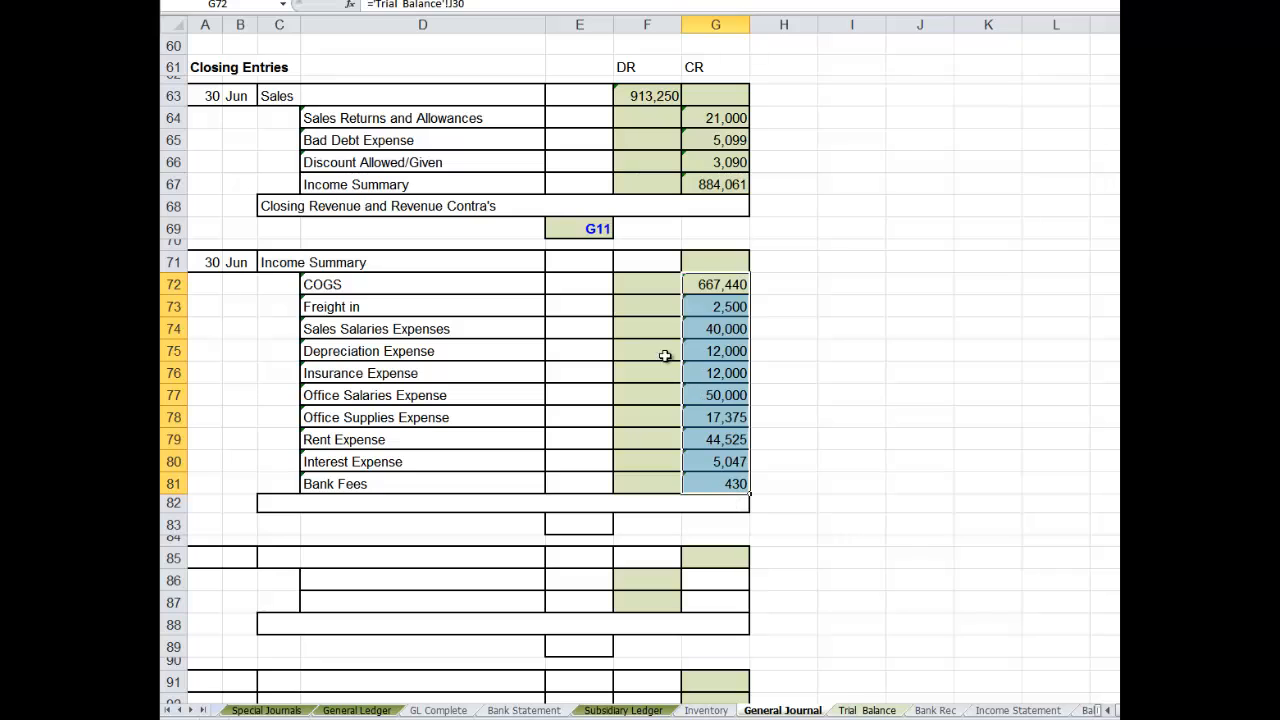
- Calculate the Income Summary debit in F71 as the sum of G72:G81
{"action": "left_click", "coordinate": [641, 262]}
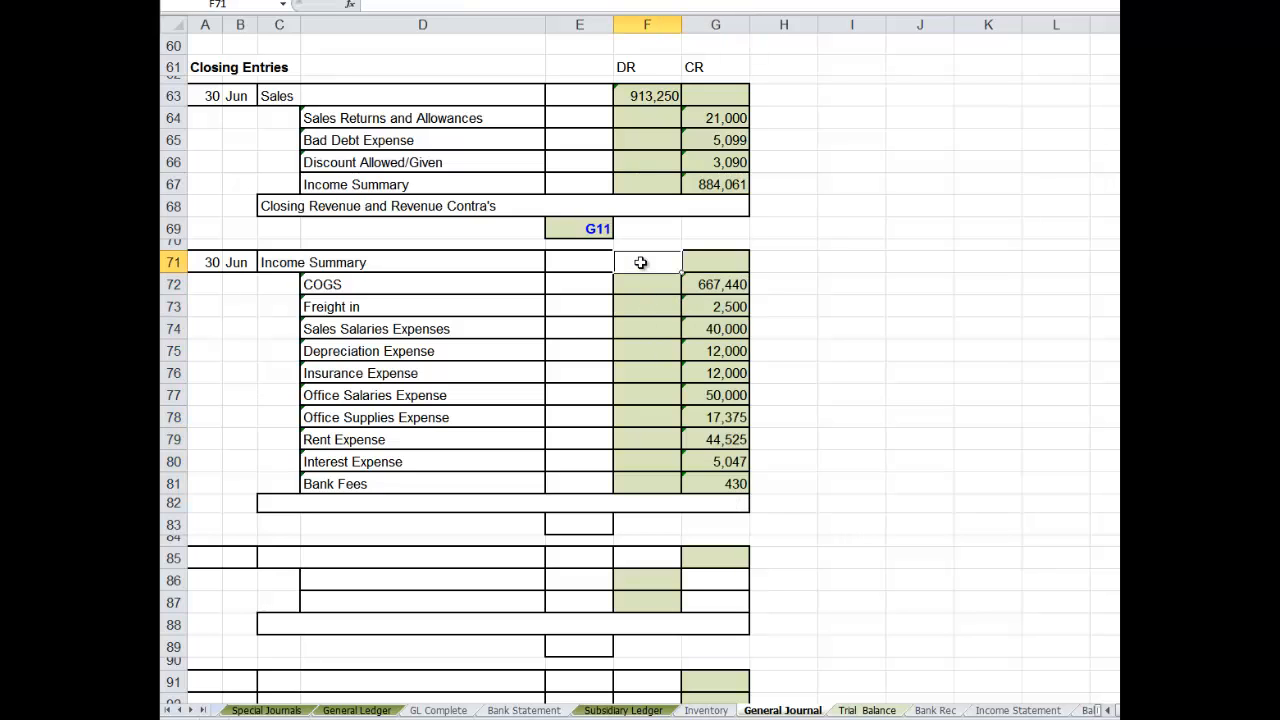
{"action": "type", "text": "=sum("}
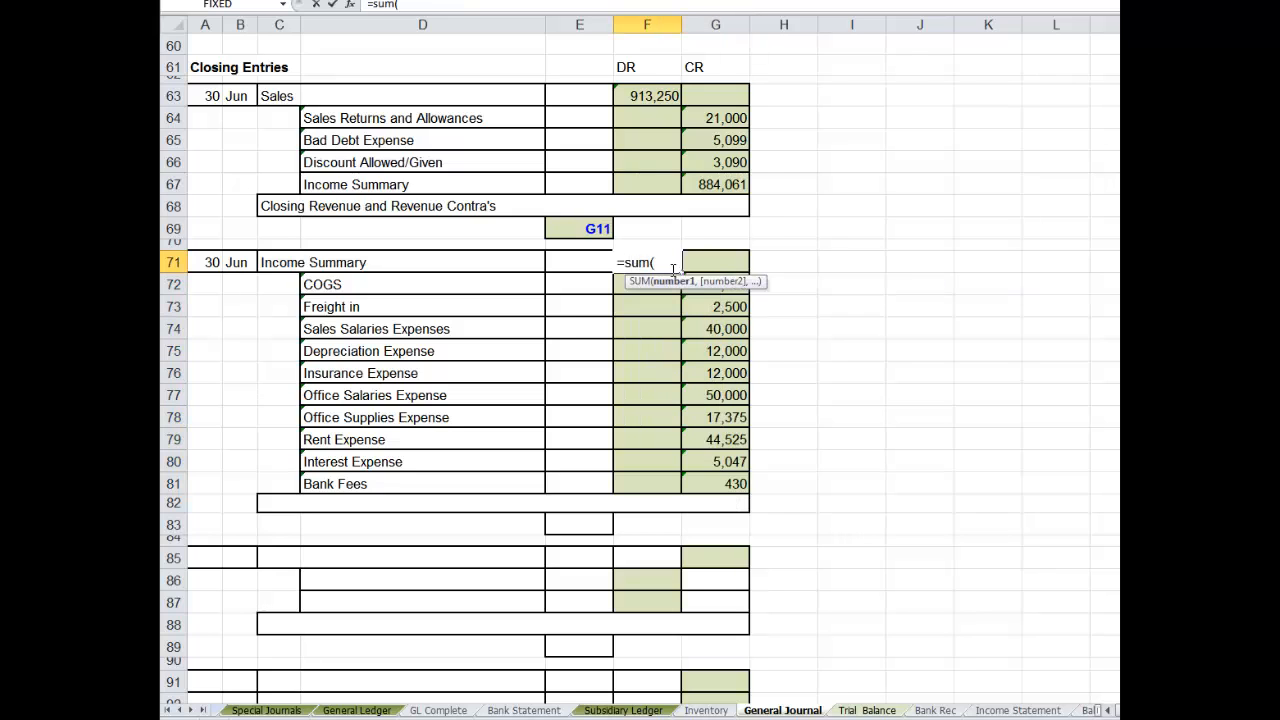
{"action": "left_click_drag", "start_coordinate": [718, 484], "coordinate": [703, 285]}
{"action": "type", "text": ")"}
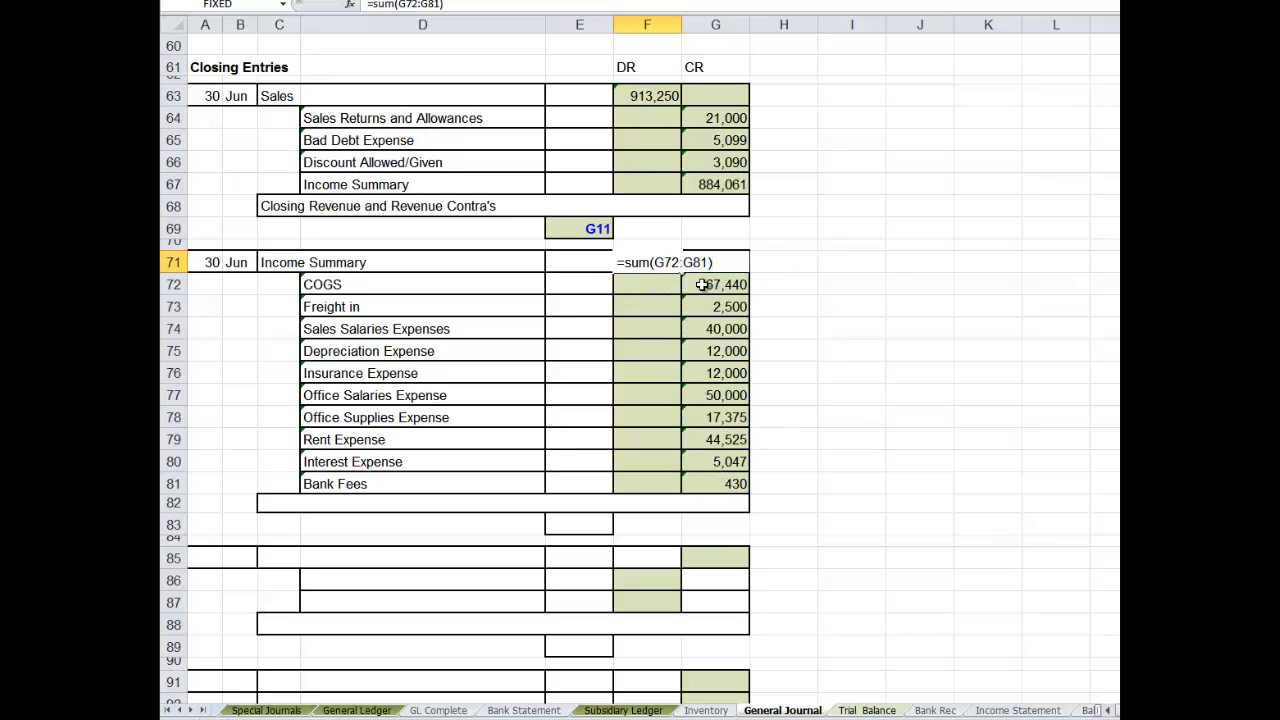
{"action": "key", "text": "Return"}
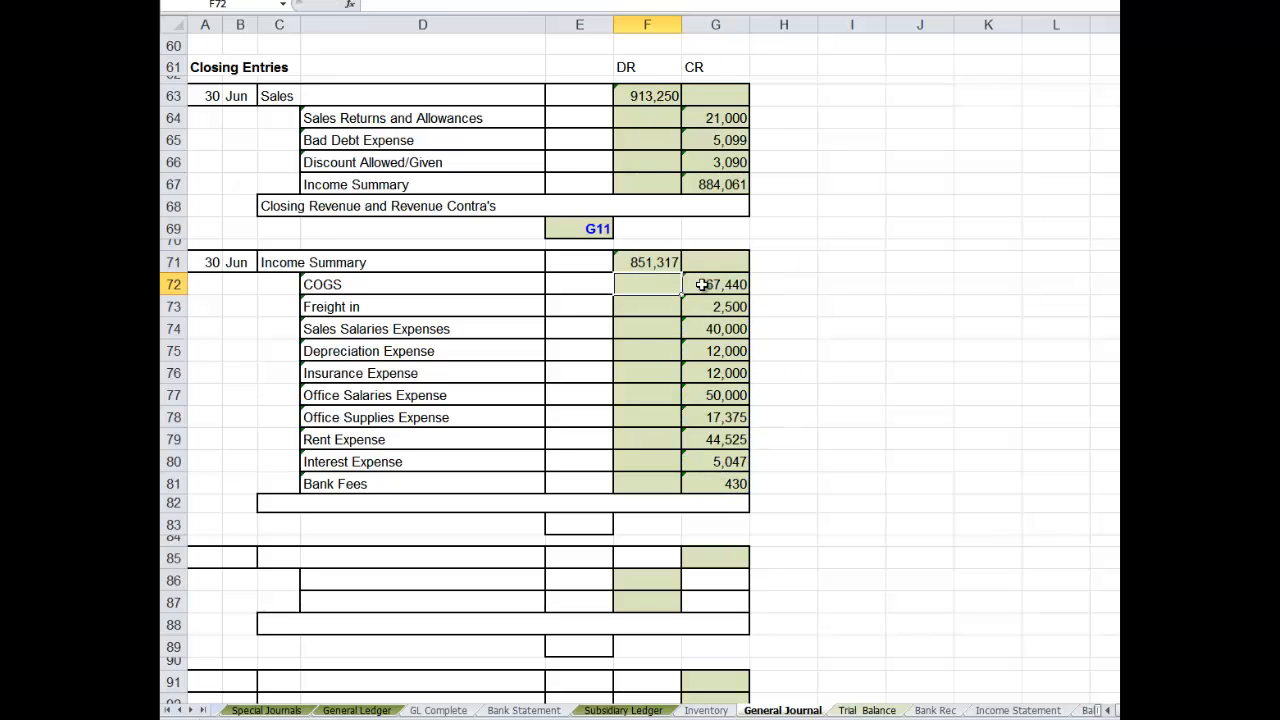
- Enter the narration "Closing Expense Items" in row 82 of the second closing entry
{"action": "left_click", "coordinate": [290, 508]}
{"action": "type", "text": "Cl"}
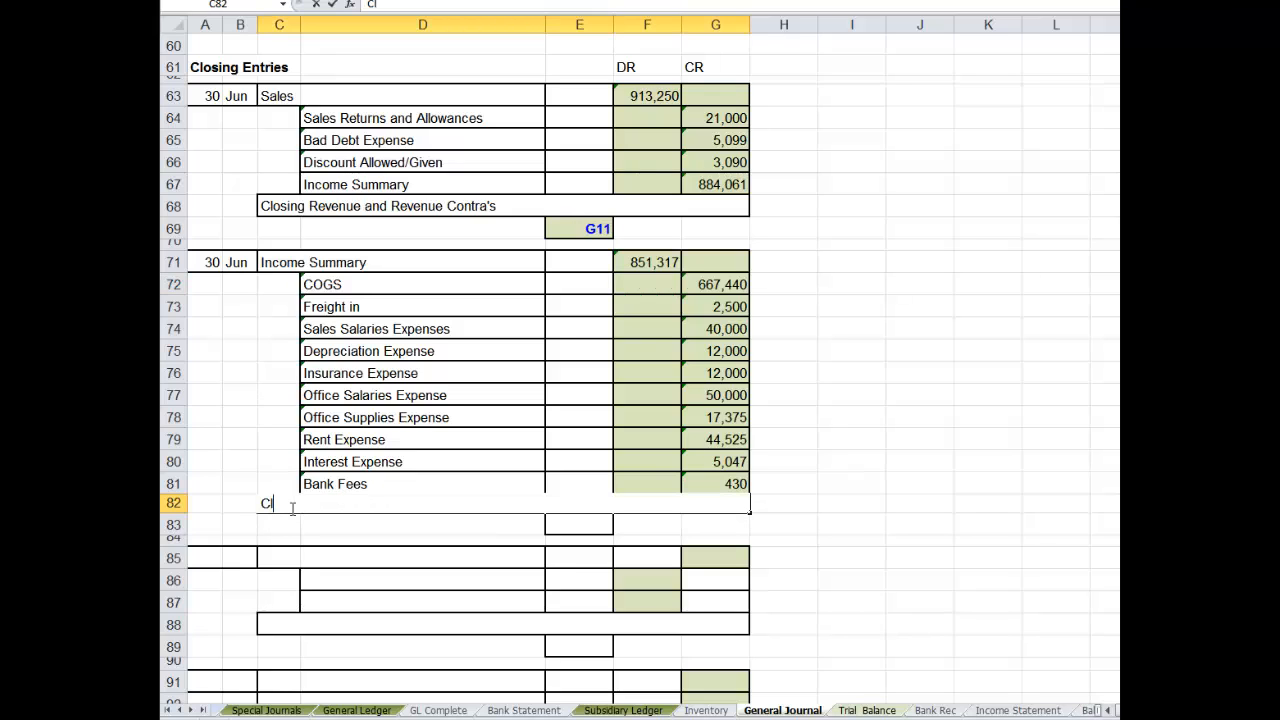
{"action": "type", "text": "osing Expense Itm"}
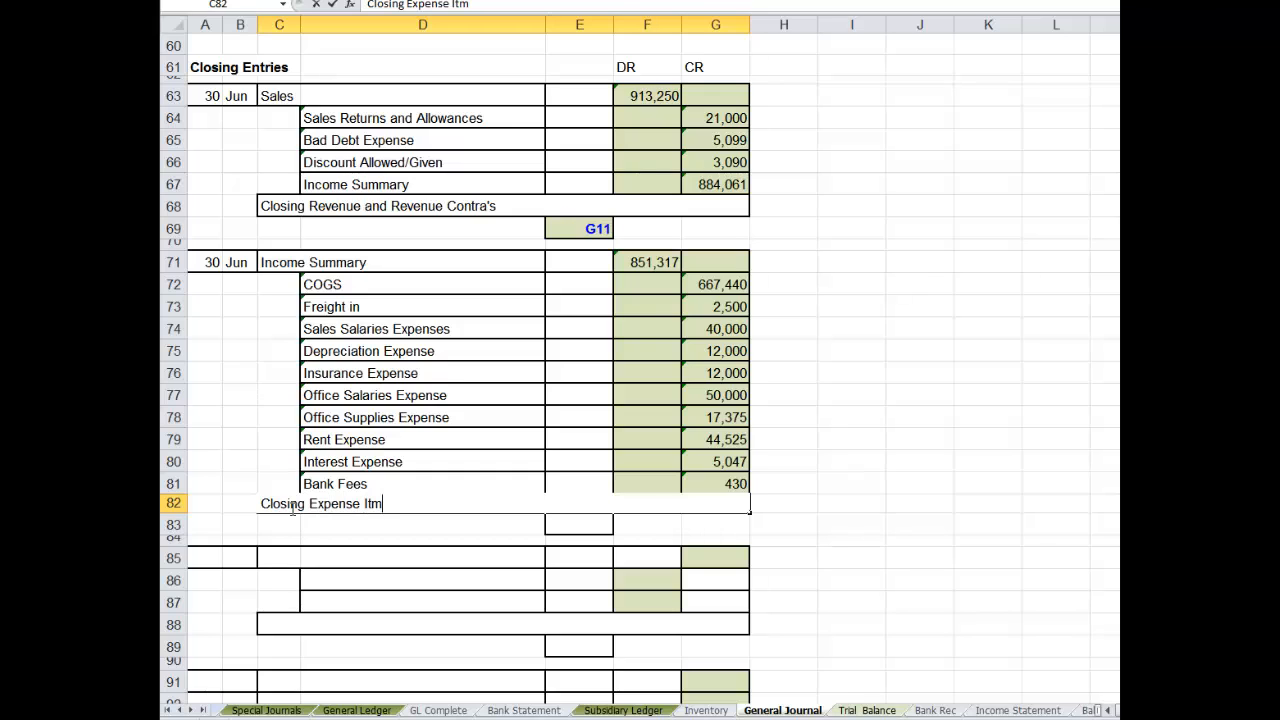
{"action": "key", "text": "BackSpace"}
{"action": "type", "text": "ems"}
- Enter the journal reference G12 in E83 below the second closing entry
{"action": "left_click", "coordinate": [571, 528]}
{"action": "type", "text": "G12"}
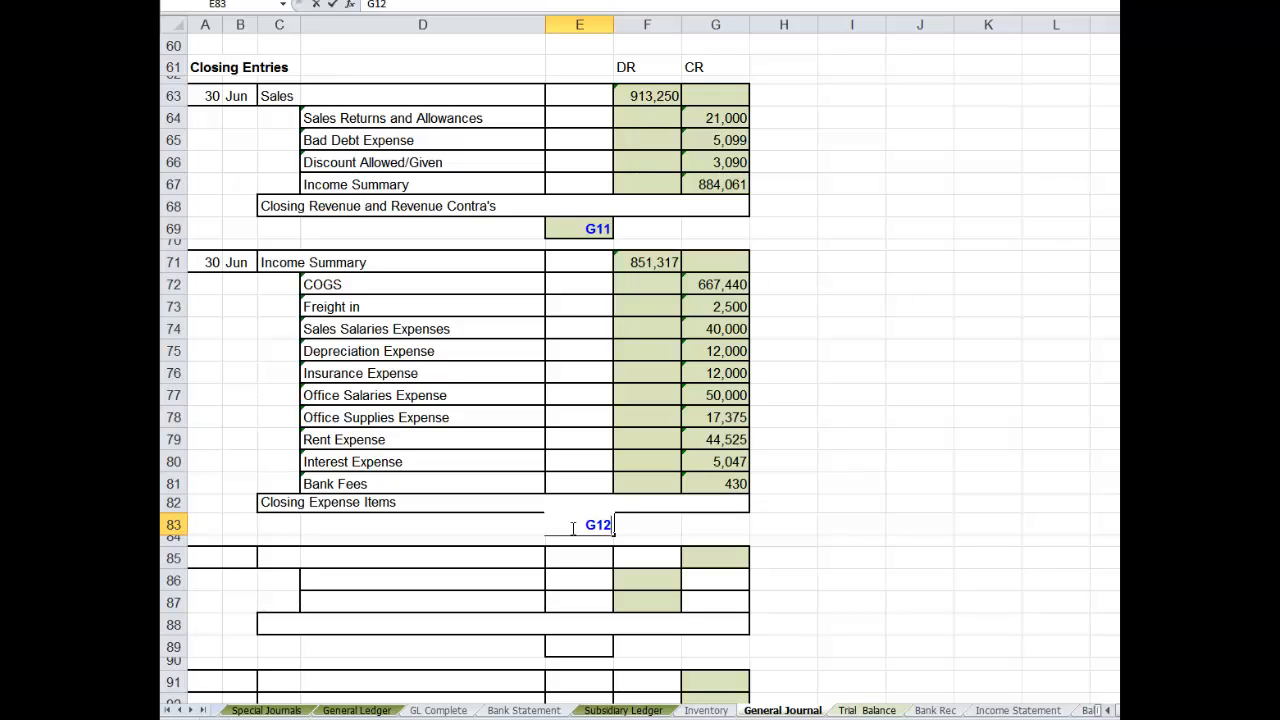
{"action": "key", "text": "Return"}
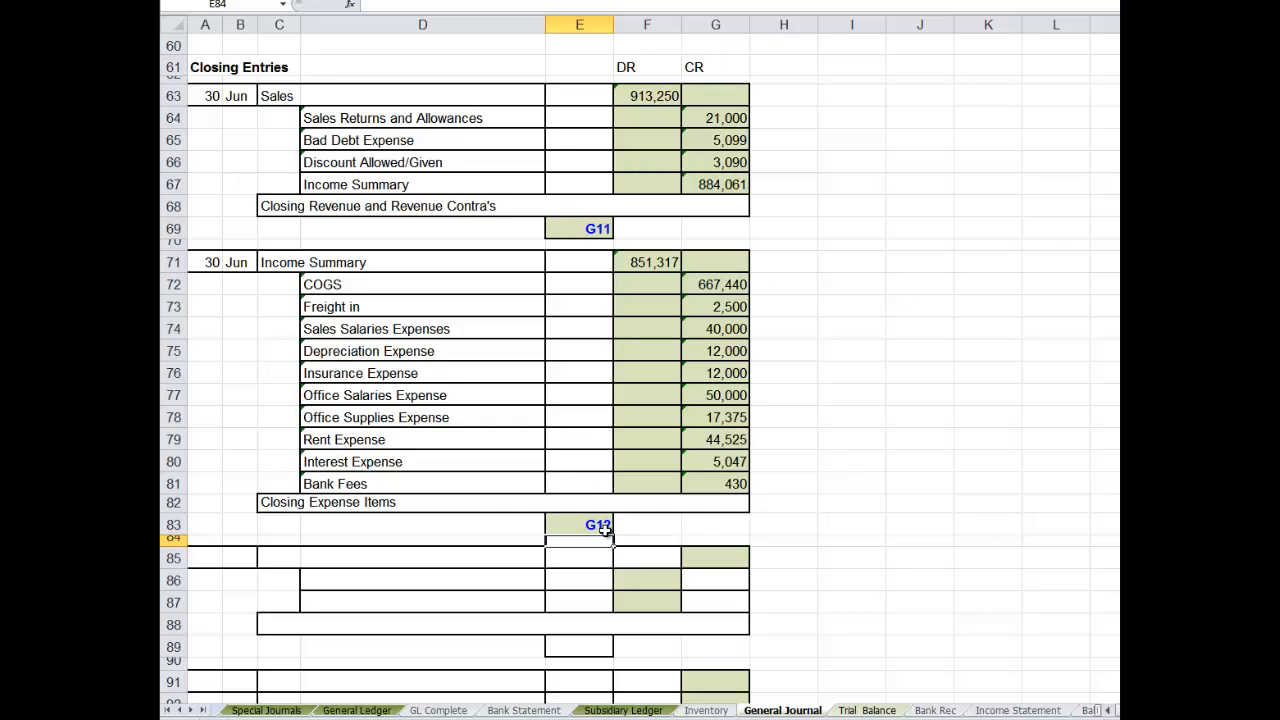
- Date the third closing entry 30 Jun in A85 and B85
{"action": "left_click", "coordinate": [212, 558]}
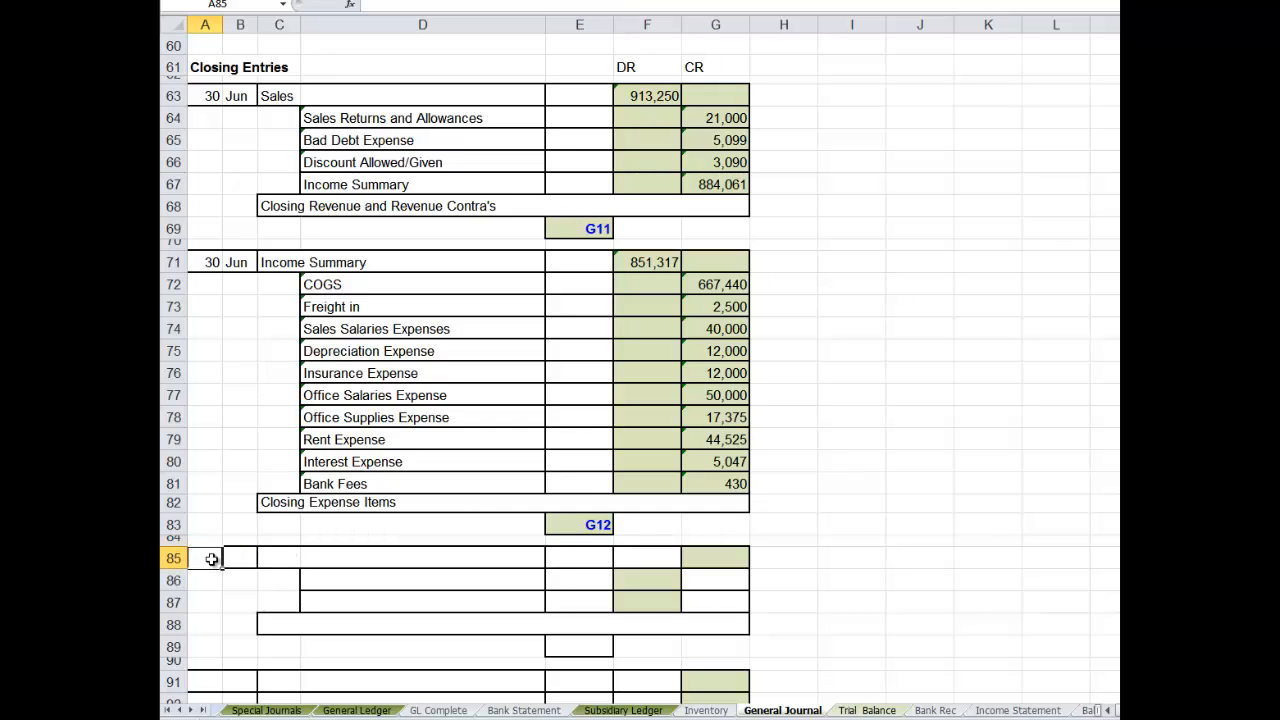
{"action": "type", "text": "30"}
{"action": "key", "text": "Tab"}
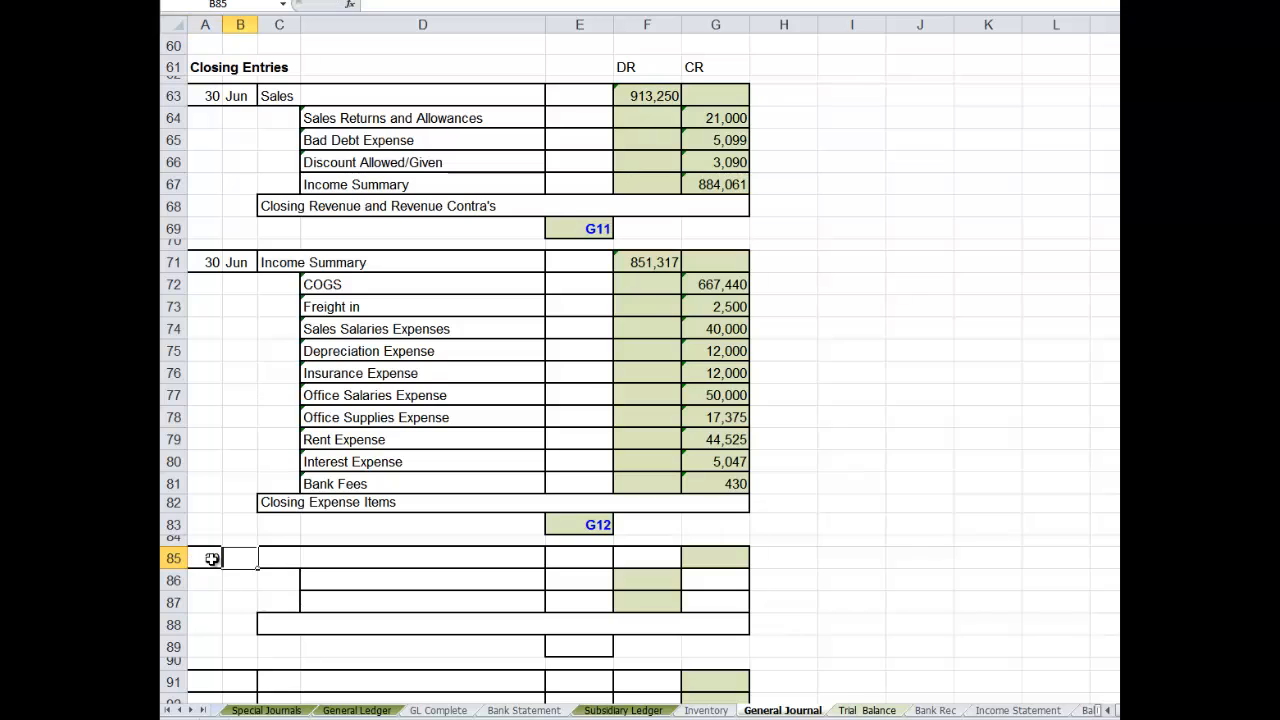
{"action": "type", "text": "Jun"}
{"action": "key", "text": "Tab"}
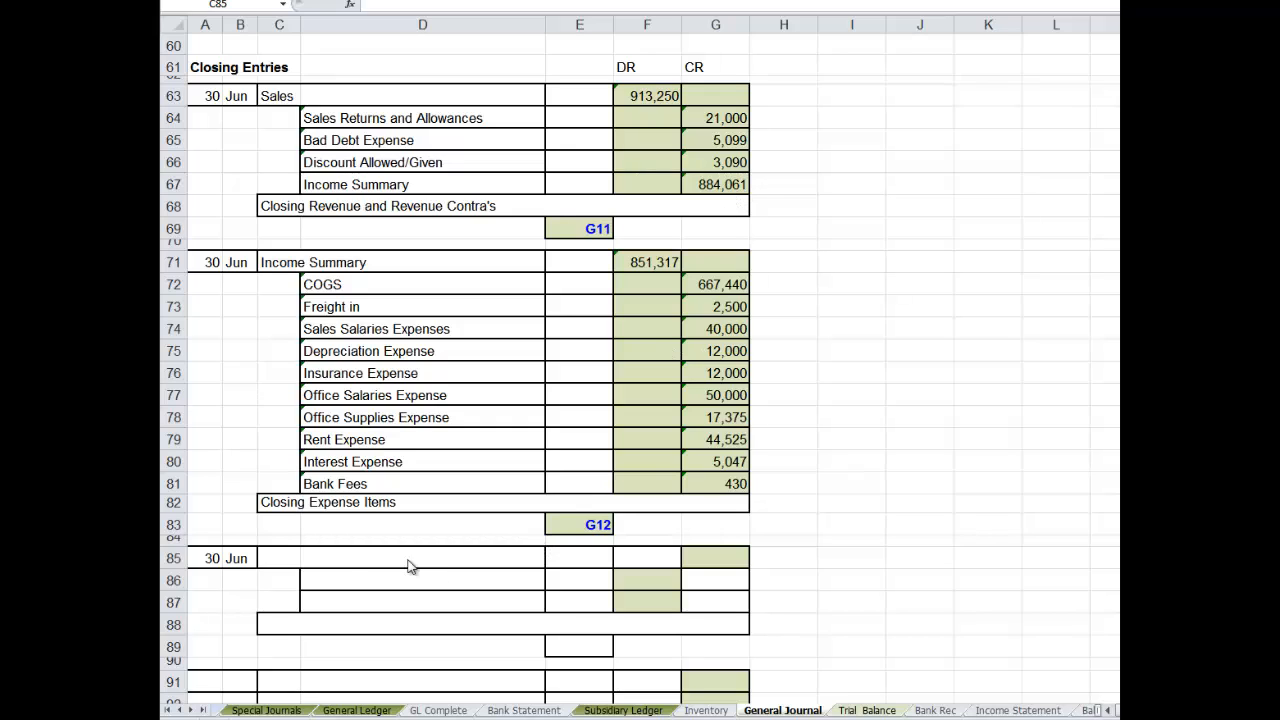
- Enter Income Summary as the debit account title in C85 of the third closing entry
{"action": "left_click", "coordinate": [279, 557]}
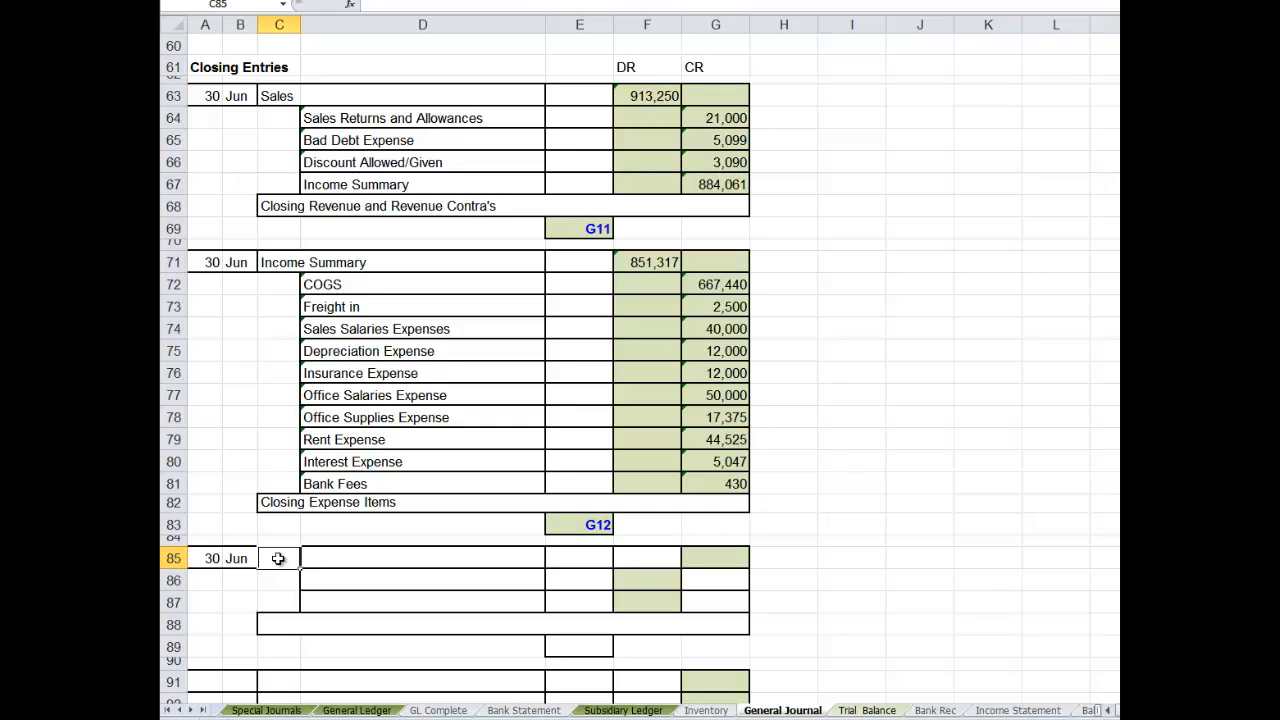
{"action": "type", "text": "Income SZ"}
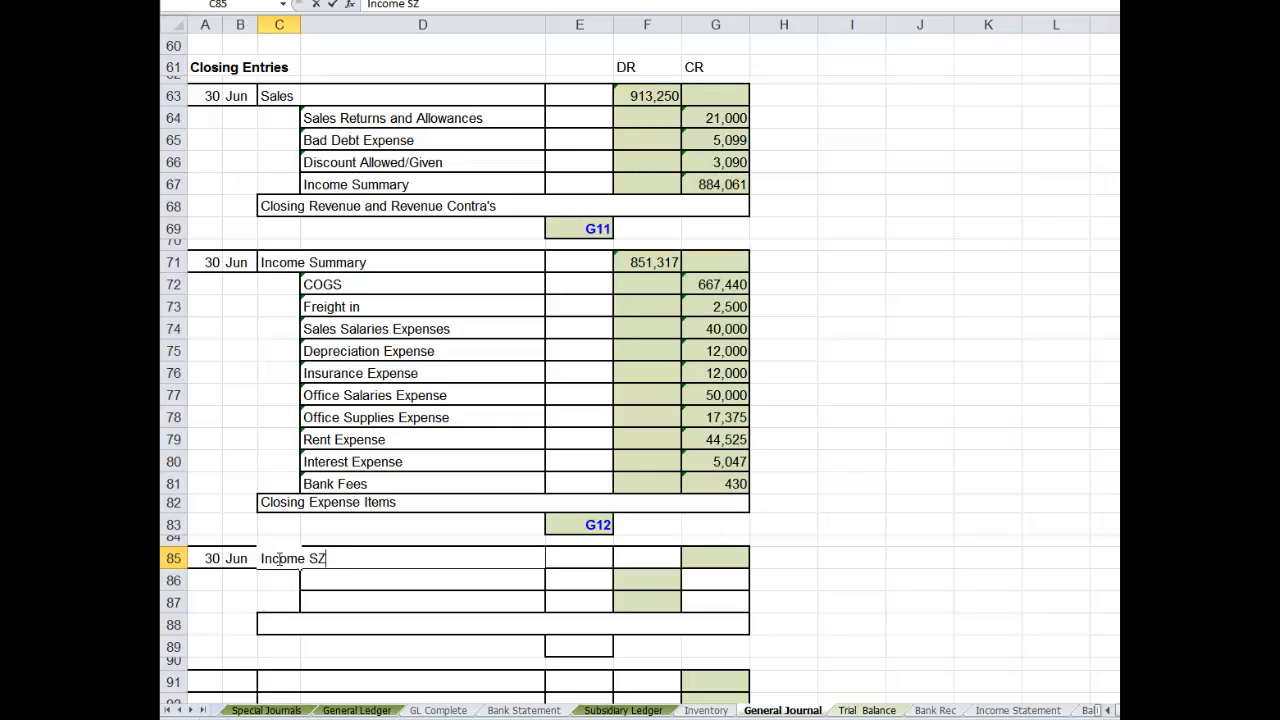
{"action": "type", "text": "u"}
{"action": "key", "text": "BackSpace"}
{"action": "key", "text": "BackSpace"}
{"action": "type", "text": "mmary"}
- Calculate the Income Summary debit in F85 as the G67 credit minus the F71 debit
{"action": "left_click", "coordinate": [639, 557]}
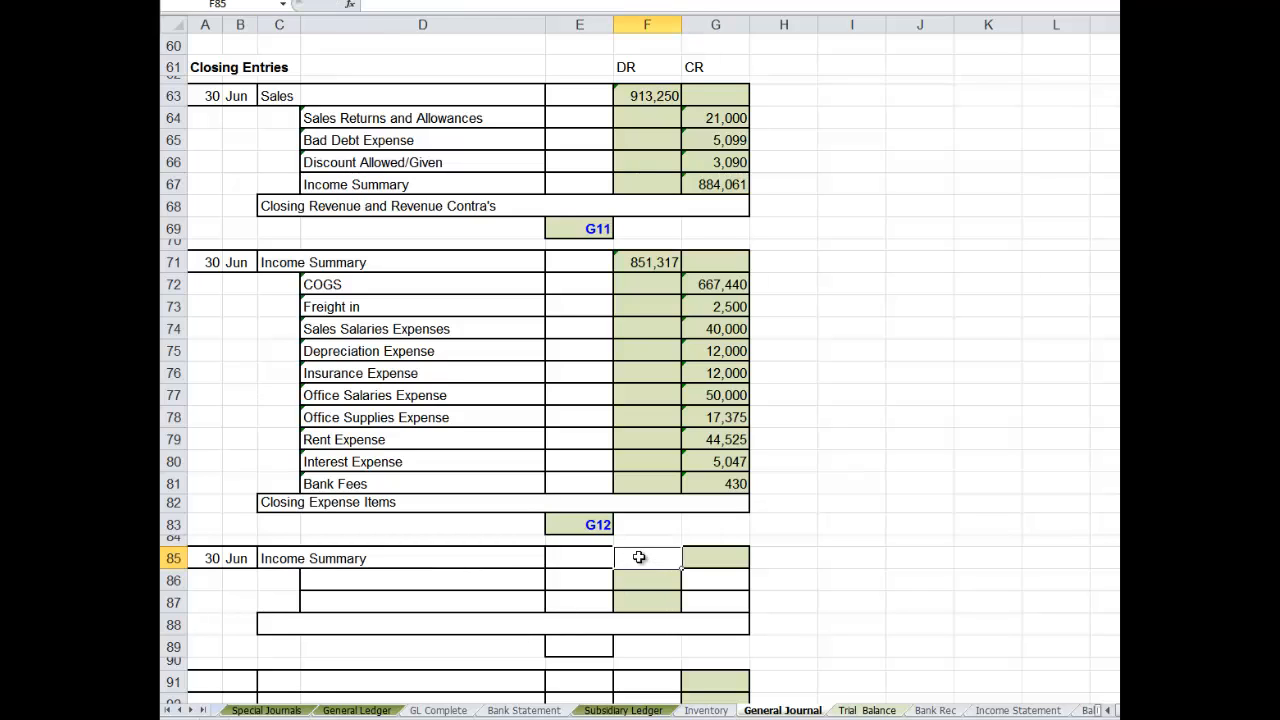
{"action": "type", "text": "="}
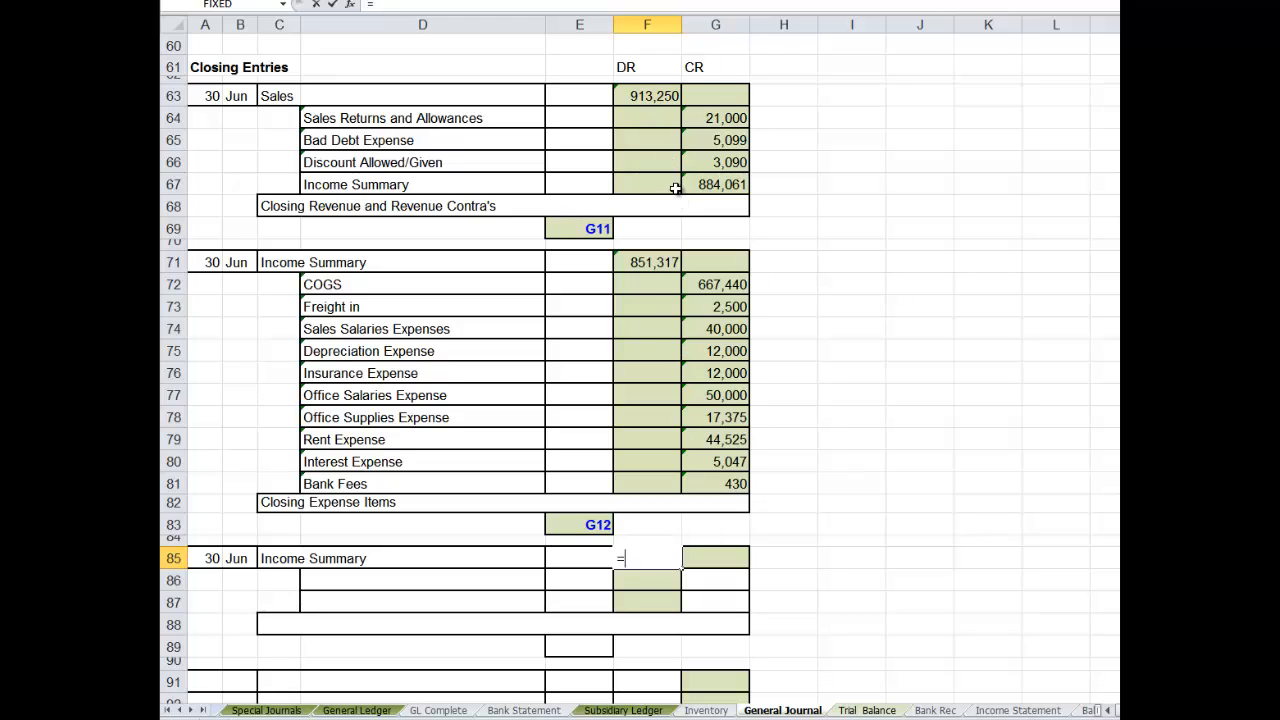
{"action": "left_click", "coordinate": [727, 184]}
{"action": "type", "text": "-"}
{"action": "left_click", "coordinate": [648, 268]}
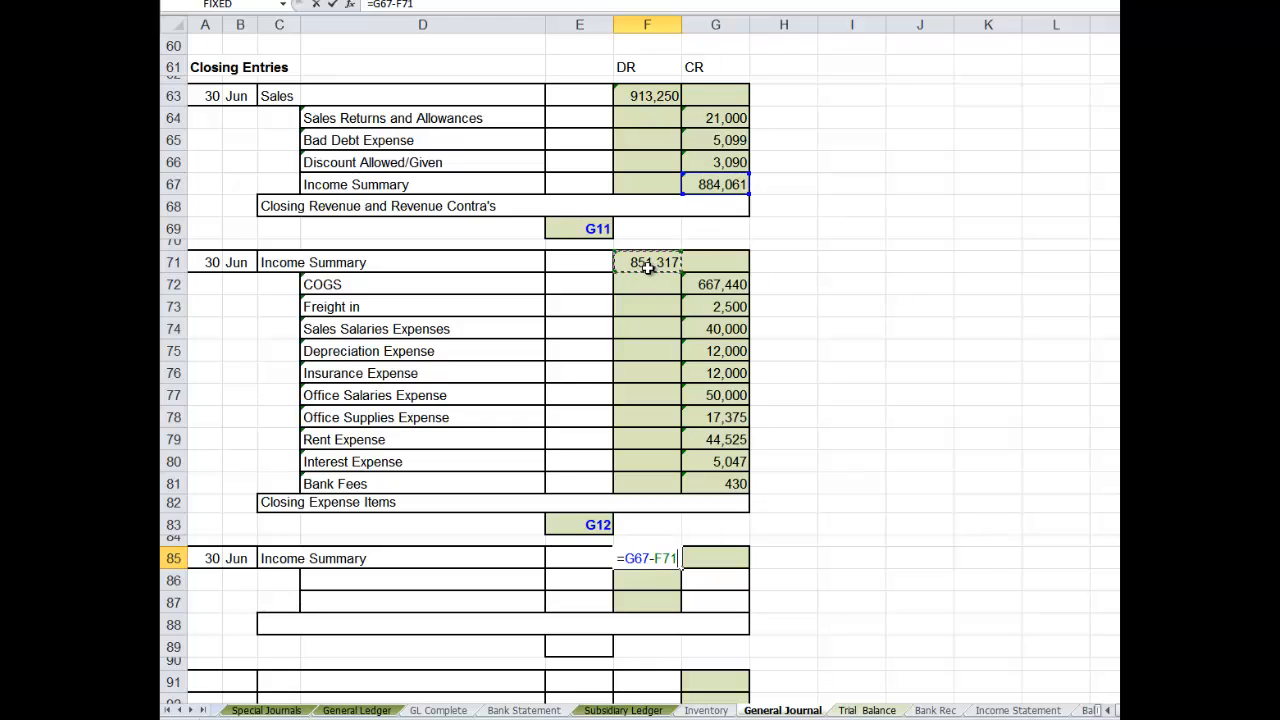
{"action": "key", "text": "Return"}
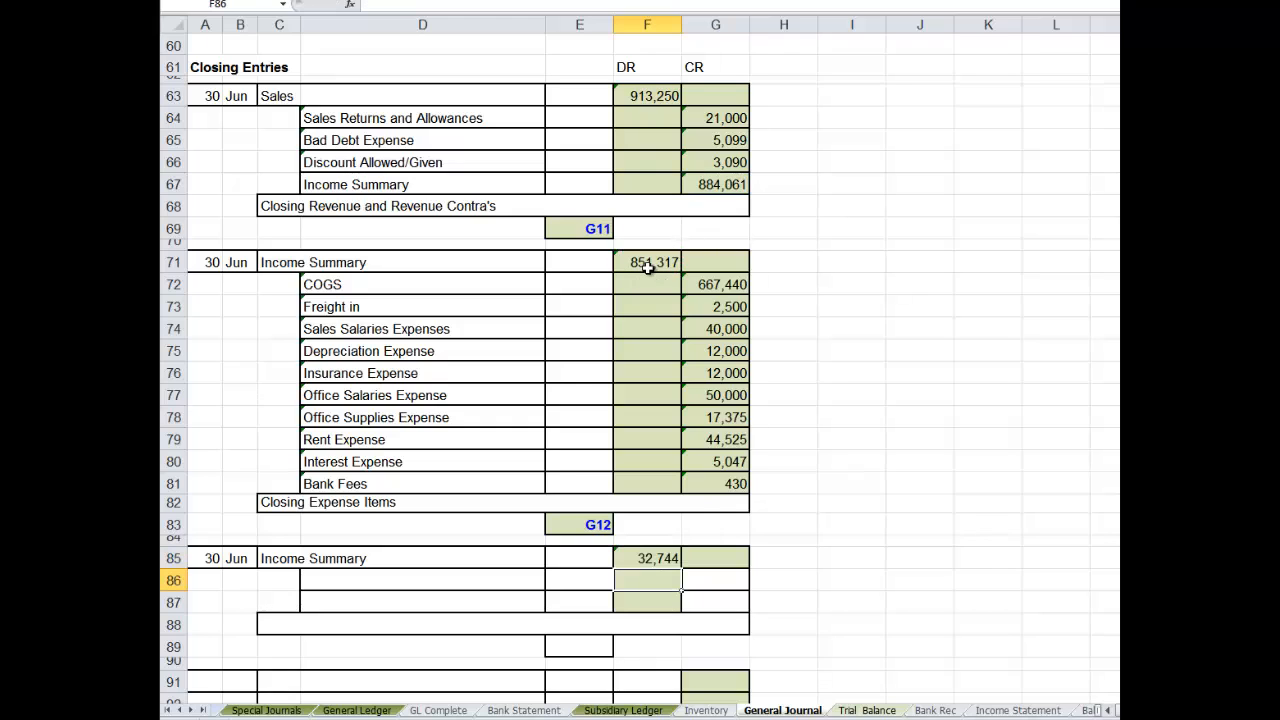
- Split the Income Summary debit equally by calculating G86 as F85/2 and linking G87 to G86
{"action": "left_click", "coordinate": [704, 581]}
{"action": "type", "text": "="}
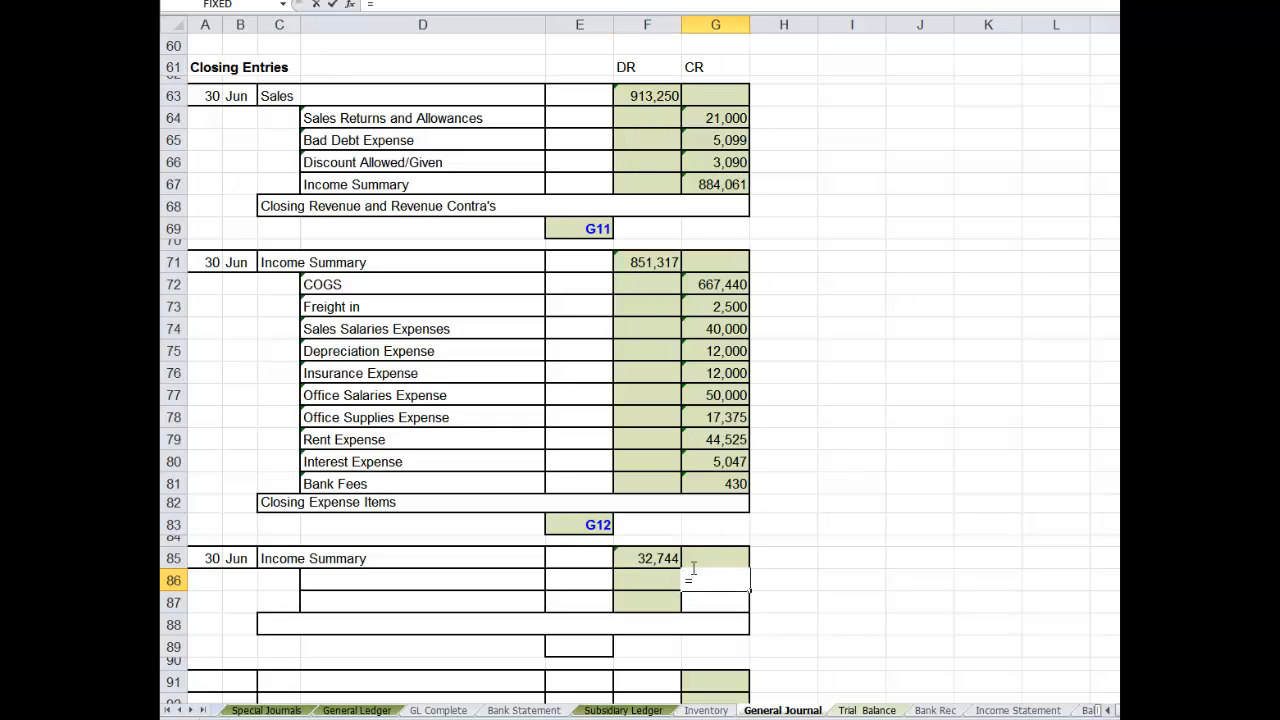
{"action": "left_click", "coordinate": [648, 558]}
{"action": "type", "text": "/2"}
{"action": "key", "text": "Return"}
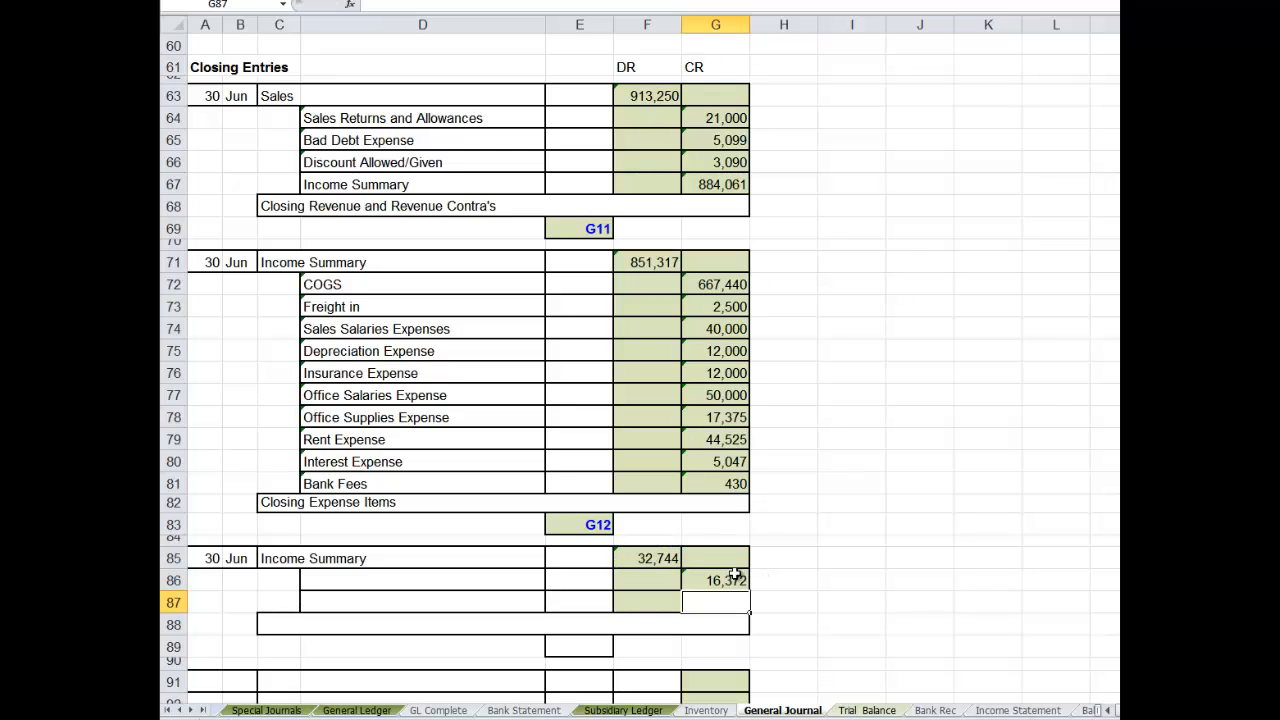
{"action": "type", "text": "="}
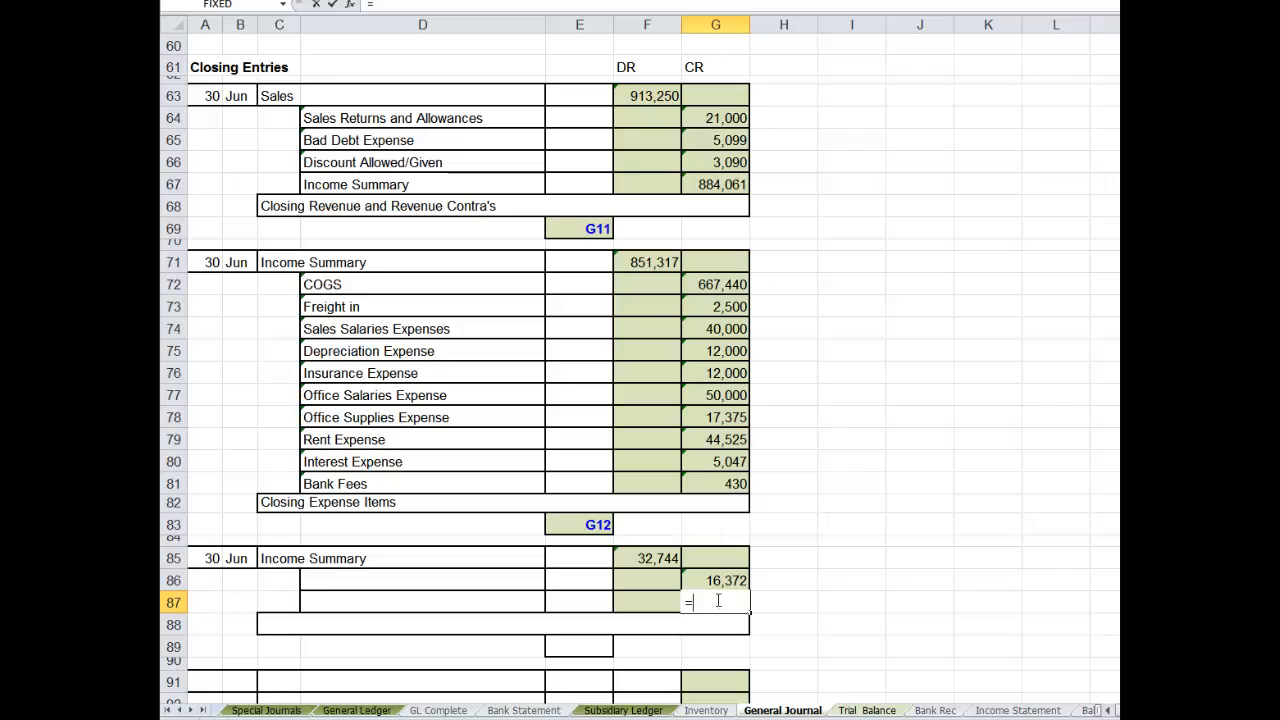
{"action": "left_click", "coordinate": [712, 578]}
{"action": "key", "text": "Return"}
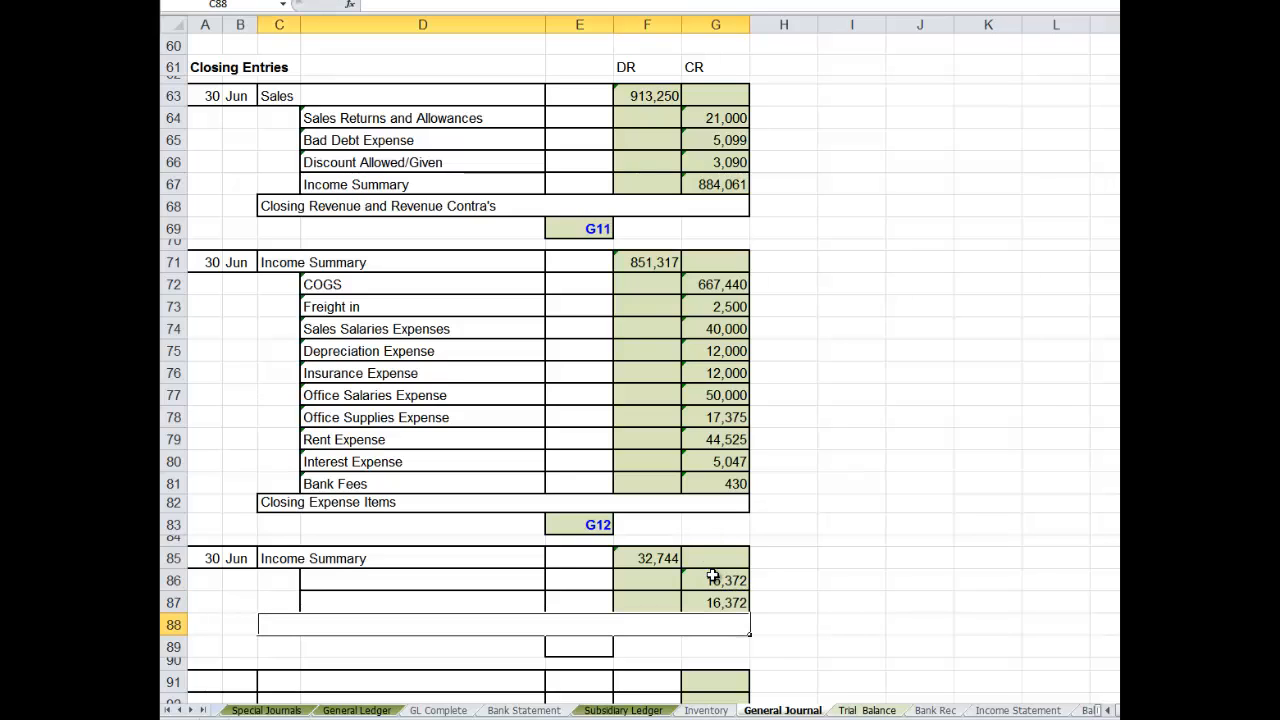
- Link D86 to the first owner's capital account title in Trial Balance A21 and fill it down to D87
{"action": "left_click", "coordinate": [326, 586]}
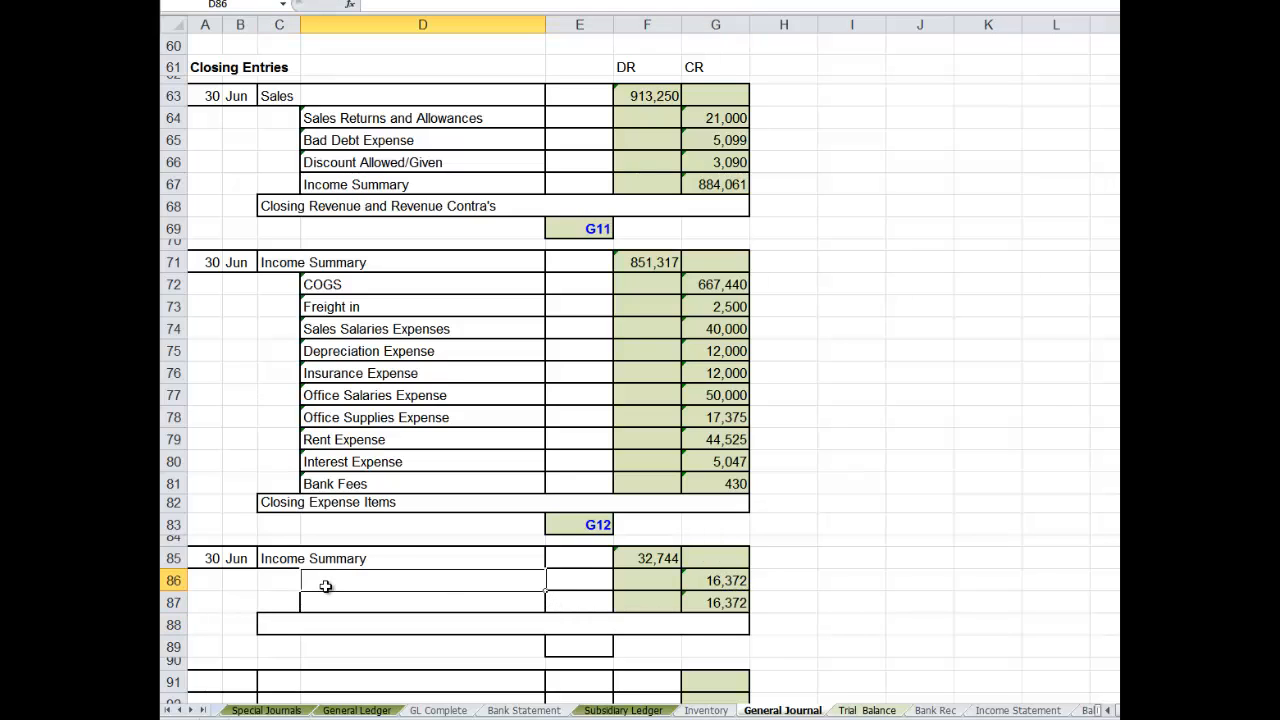
{"action": "type", "text": "="}
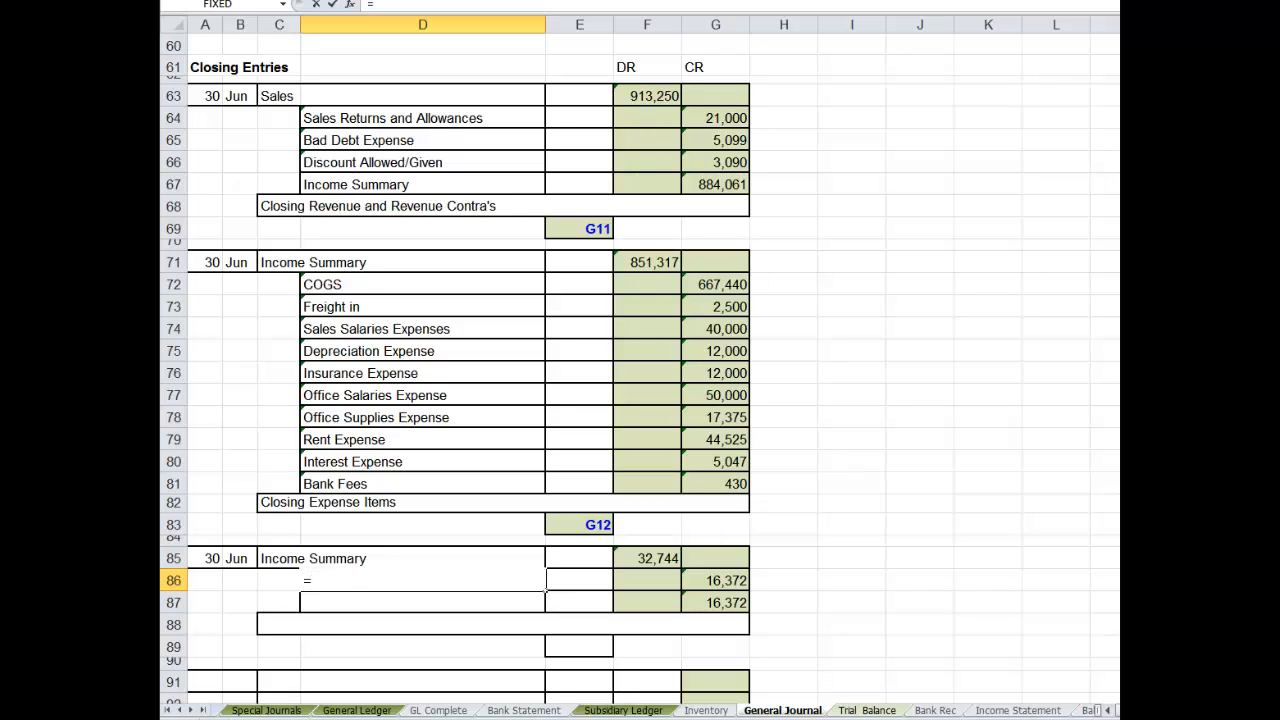
{"action": "left_click", "coordinate": [866, 710]}
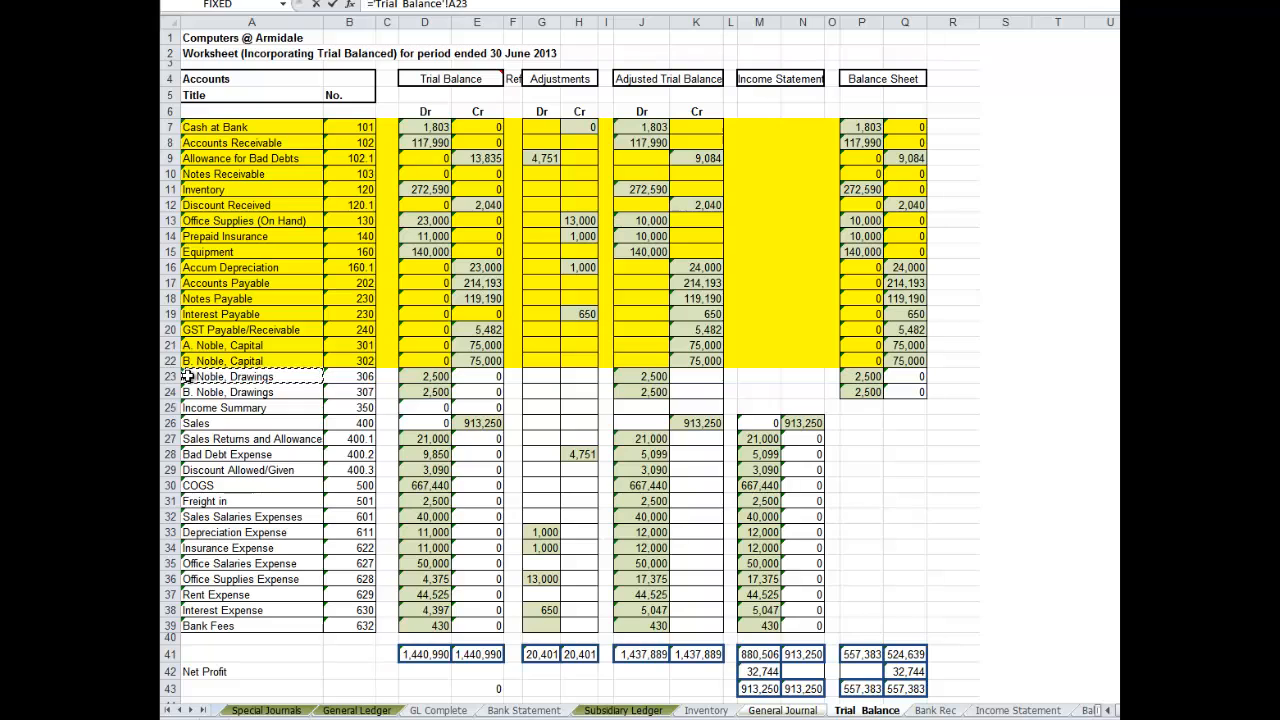
{"action": "left_click", "coordinate": [188, 344]}
{"action": "key", "text": "Return"}
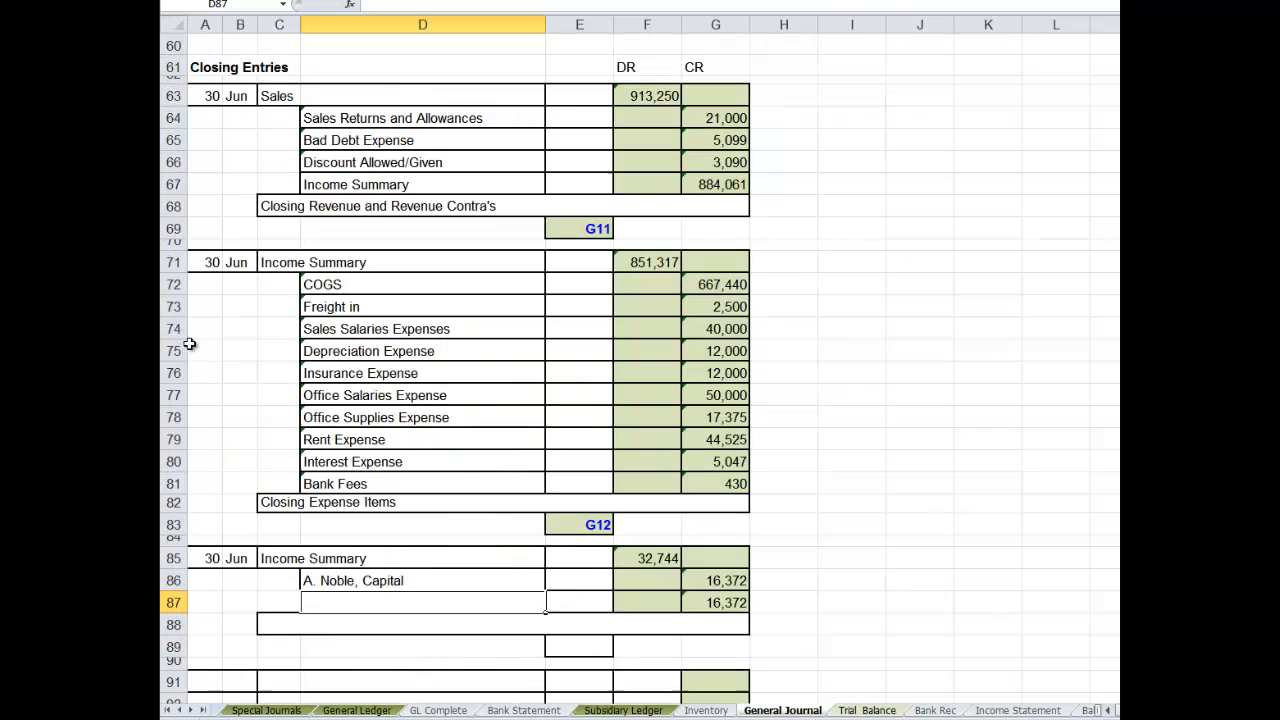
{"action": "left_click_drag", "start_coordinate": [260, 390], "coordinate": [331, 605]}
{"action": "key", "text": "ctrl+d"}
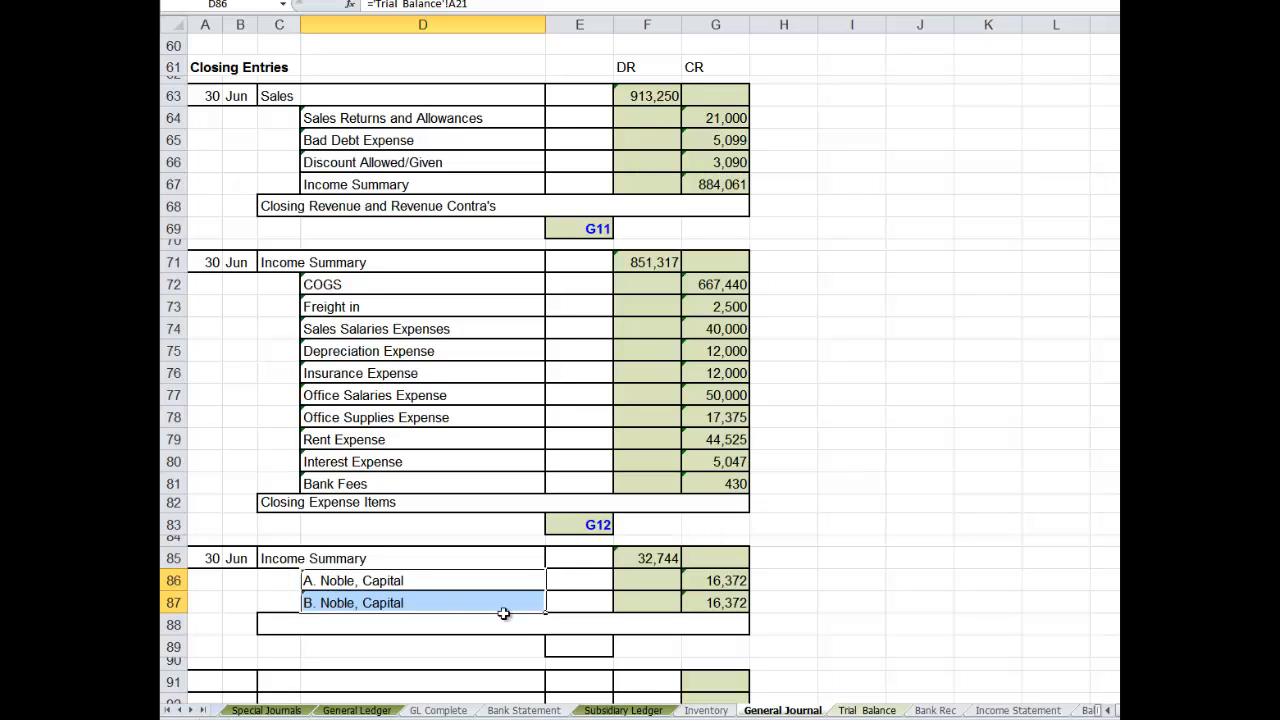
{"action": "left_click", "coordinate": [866, 710]}
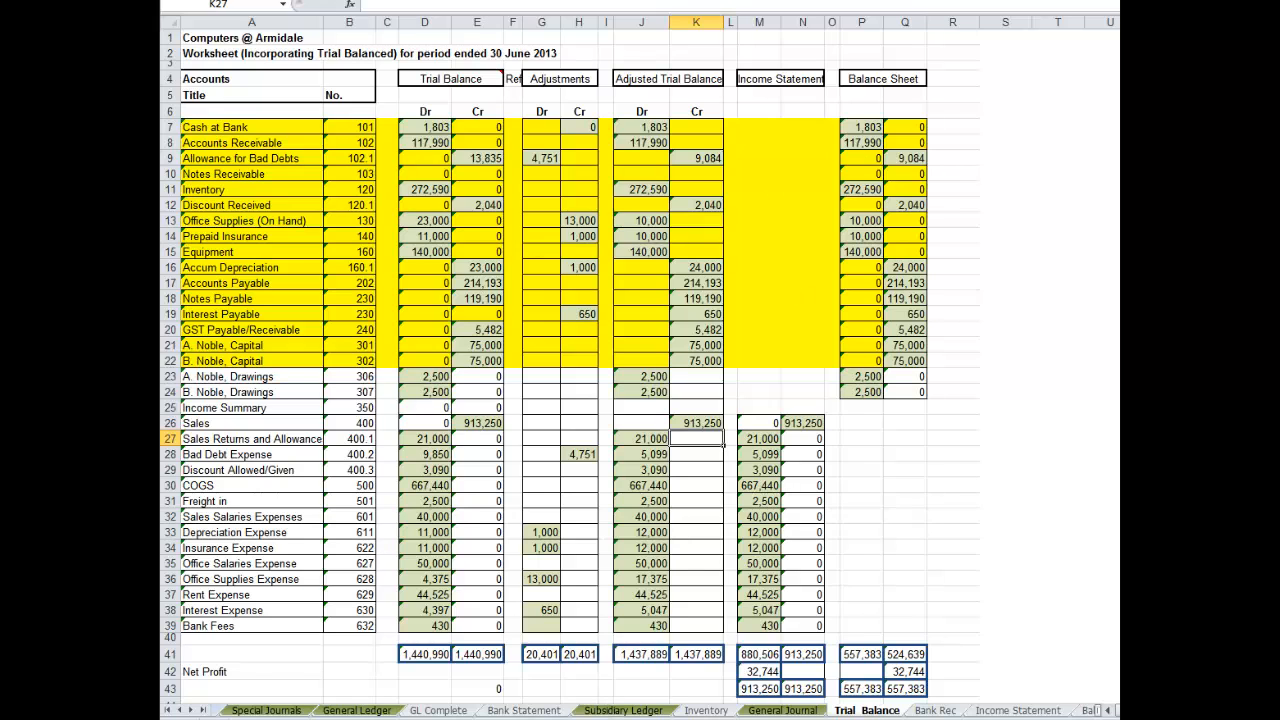
{"action": "left_click", "coordinate": [815, 710]}
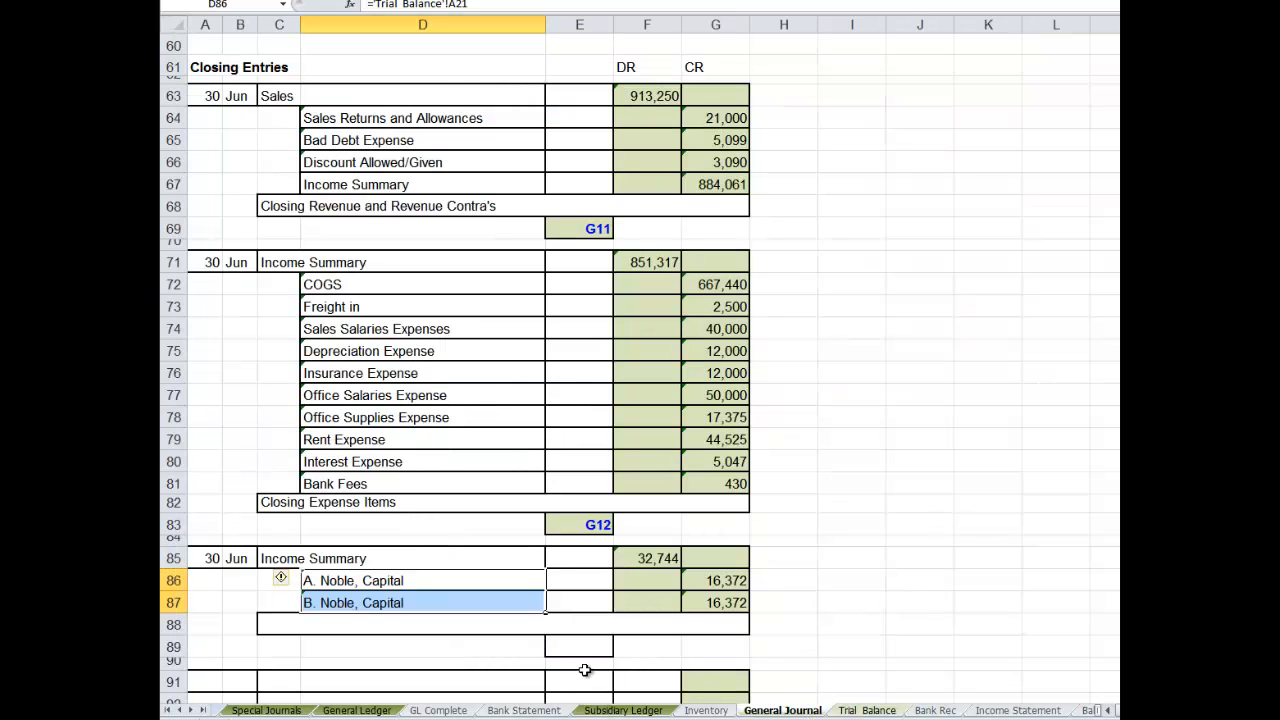
- Enter the narration "Sharing Profit equally between owners" in row 88 of the third closing entry
{"action": "left_click", "coordinate": [275, 624]}
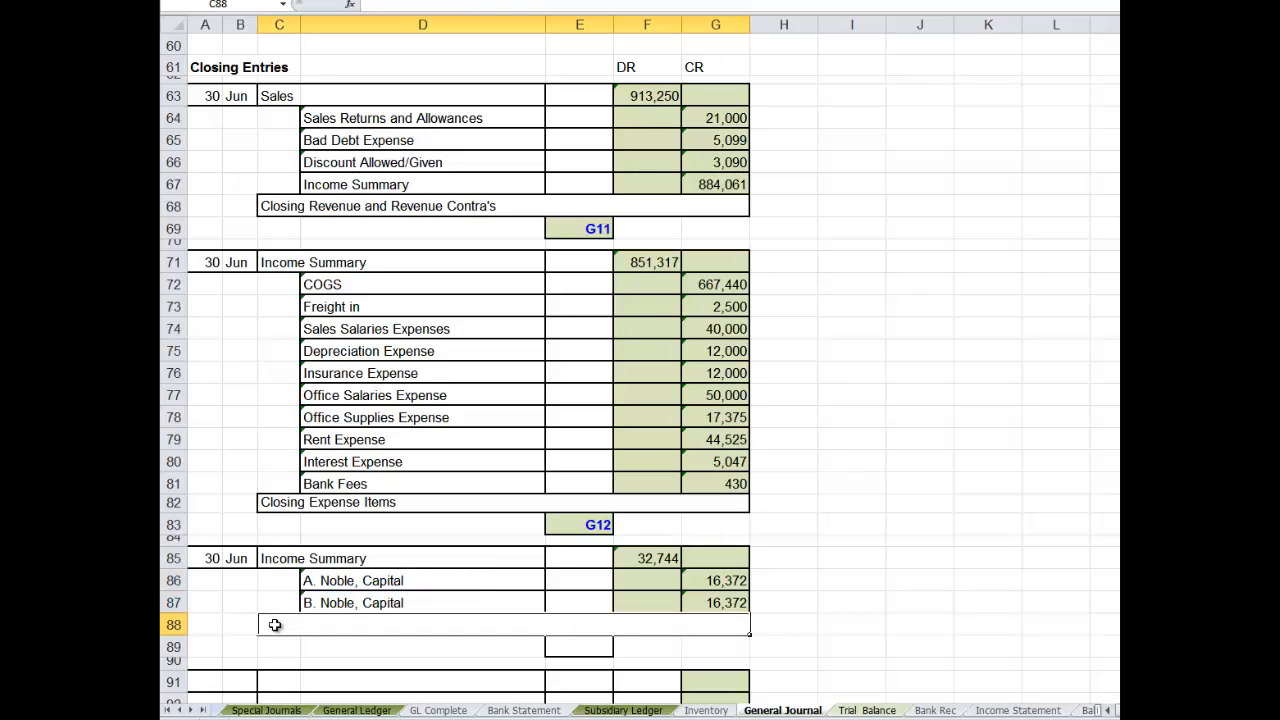
{"action": "type", "text": "Sh"}
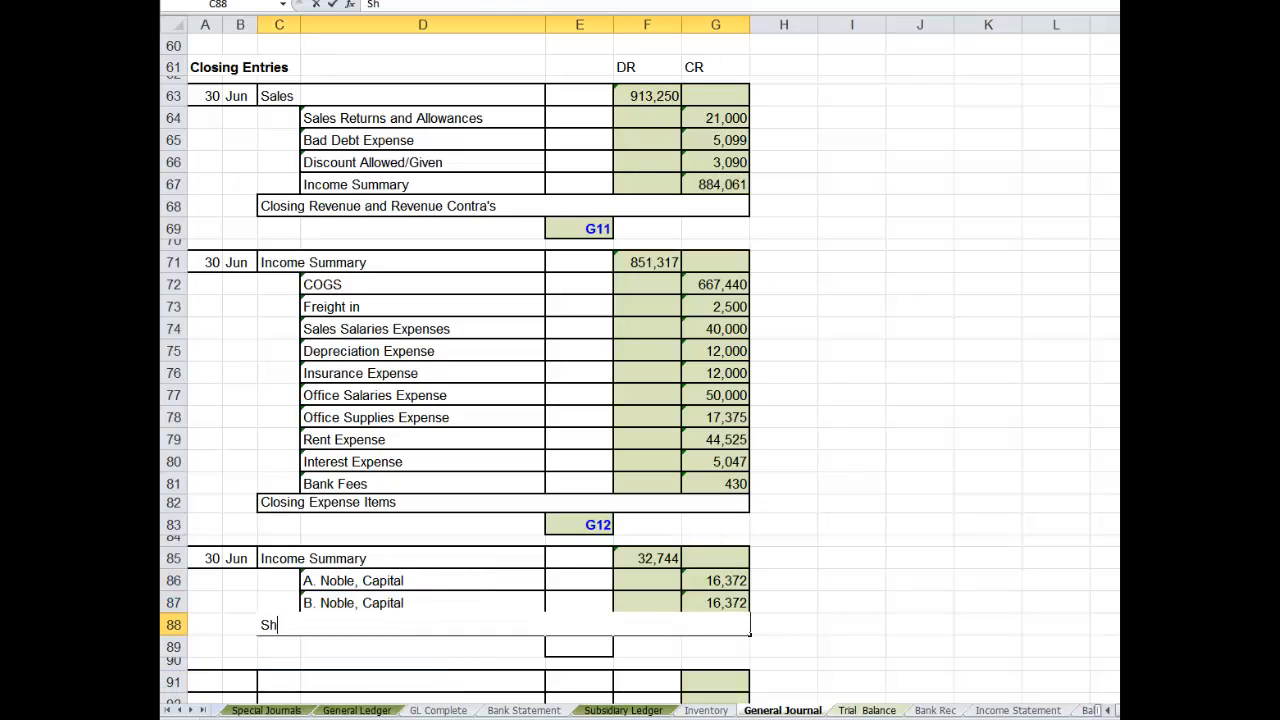
{"action": "type", "text": "aring Pro"}
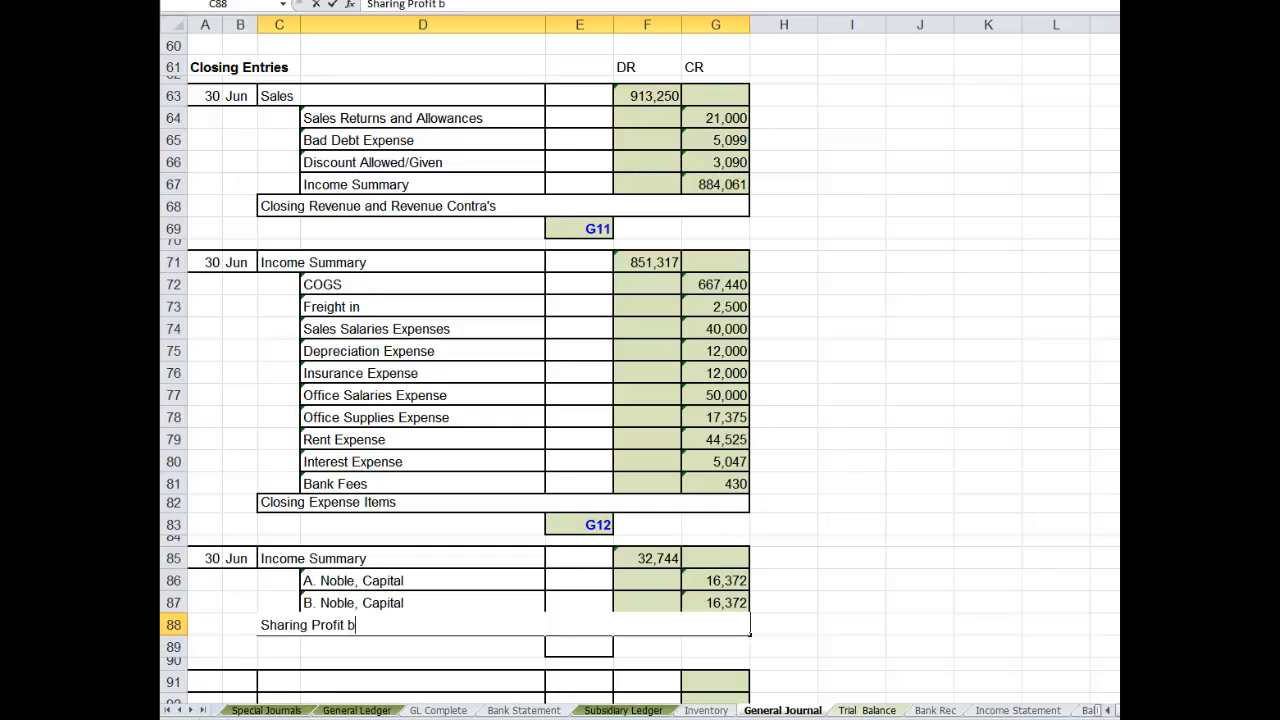
{"action": "type", "text": "fit equally between "}
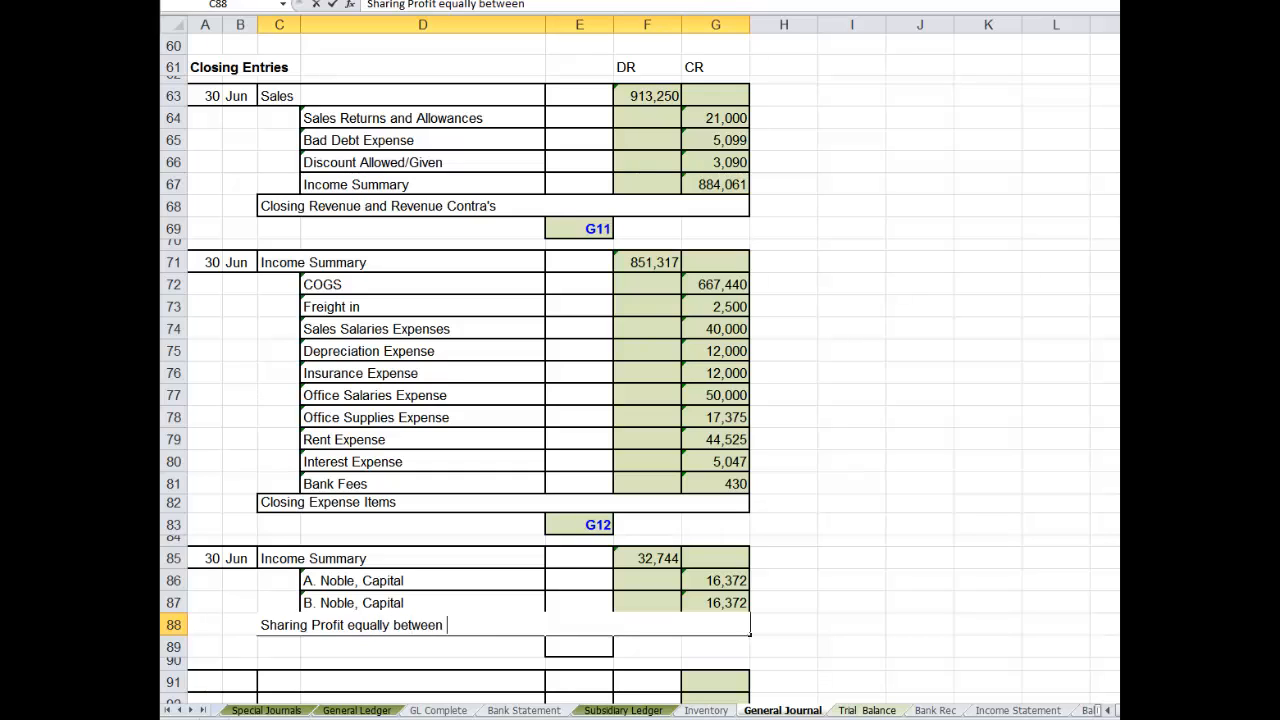
{"action": "type", "text": "owners"}
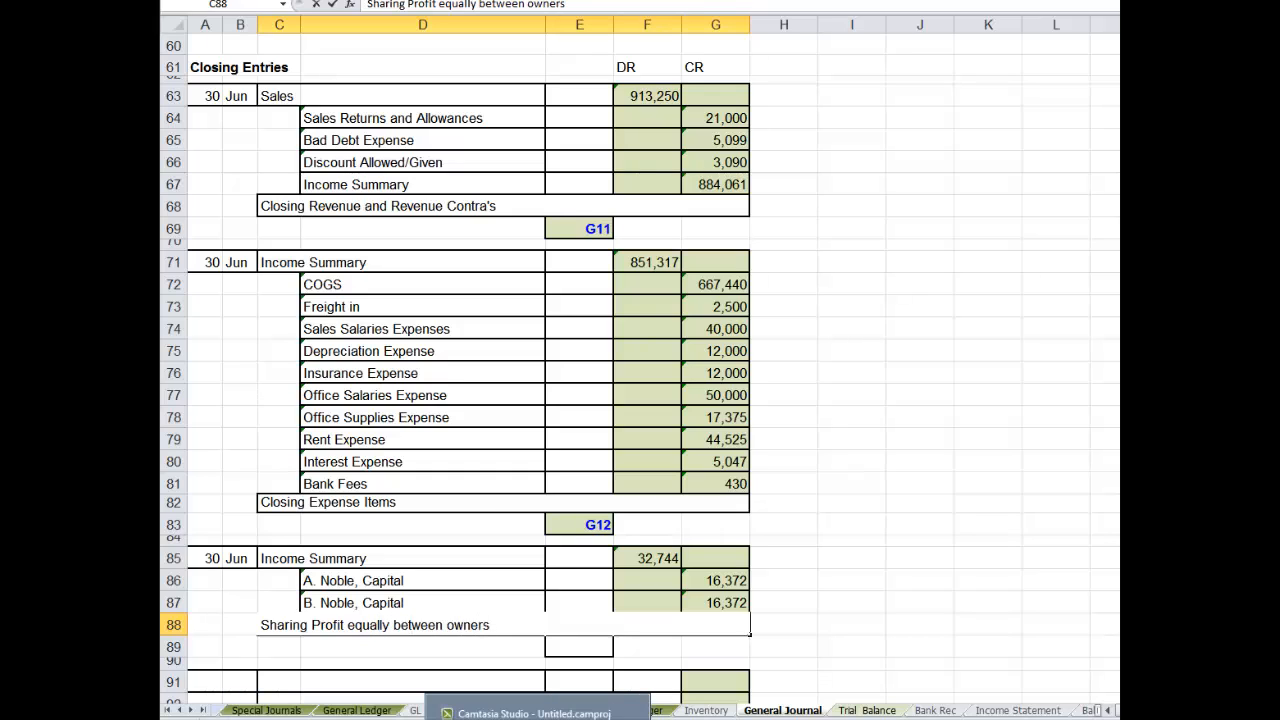
- Enter the journal reference G13 in E89 below the third closing entry
{"action": "left_click", "coordinate": [581, 645]}
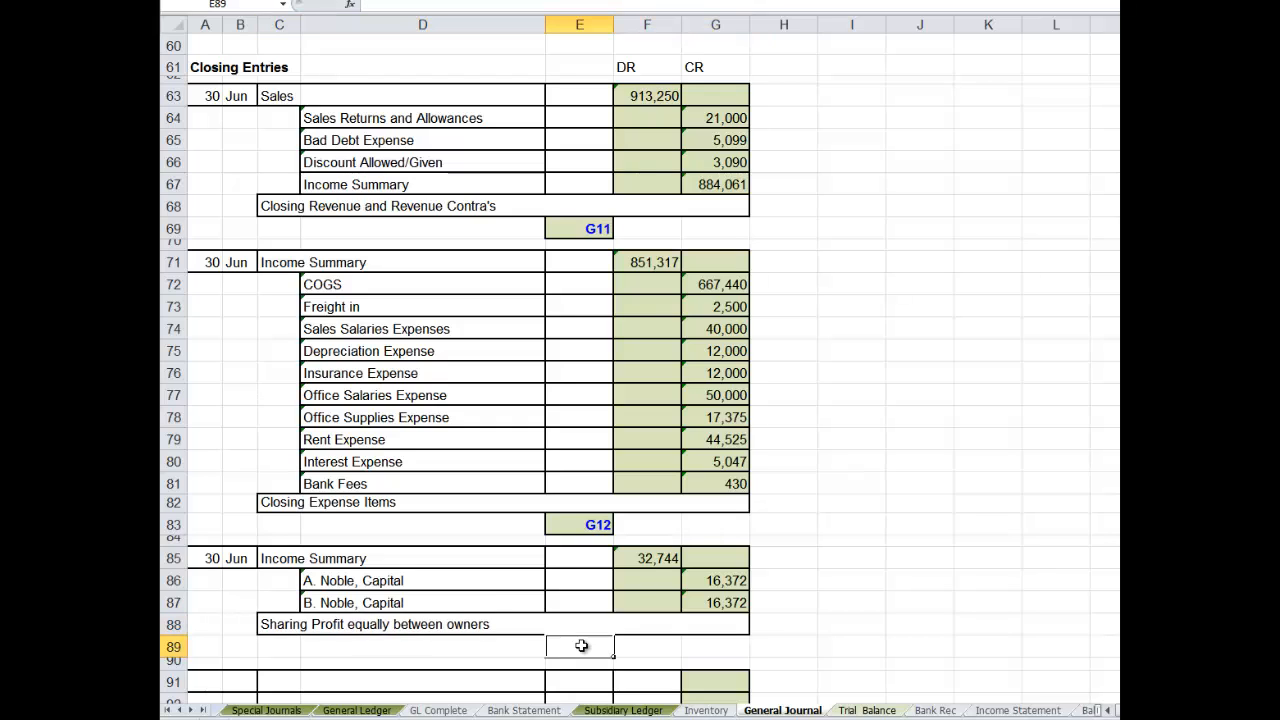
{"action": "type", "text": "G13"}
{"action": "left_click", "coordinate": [885, 520]}
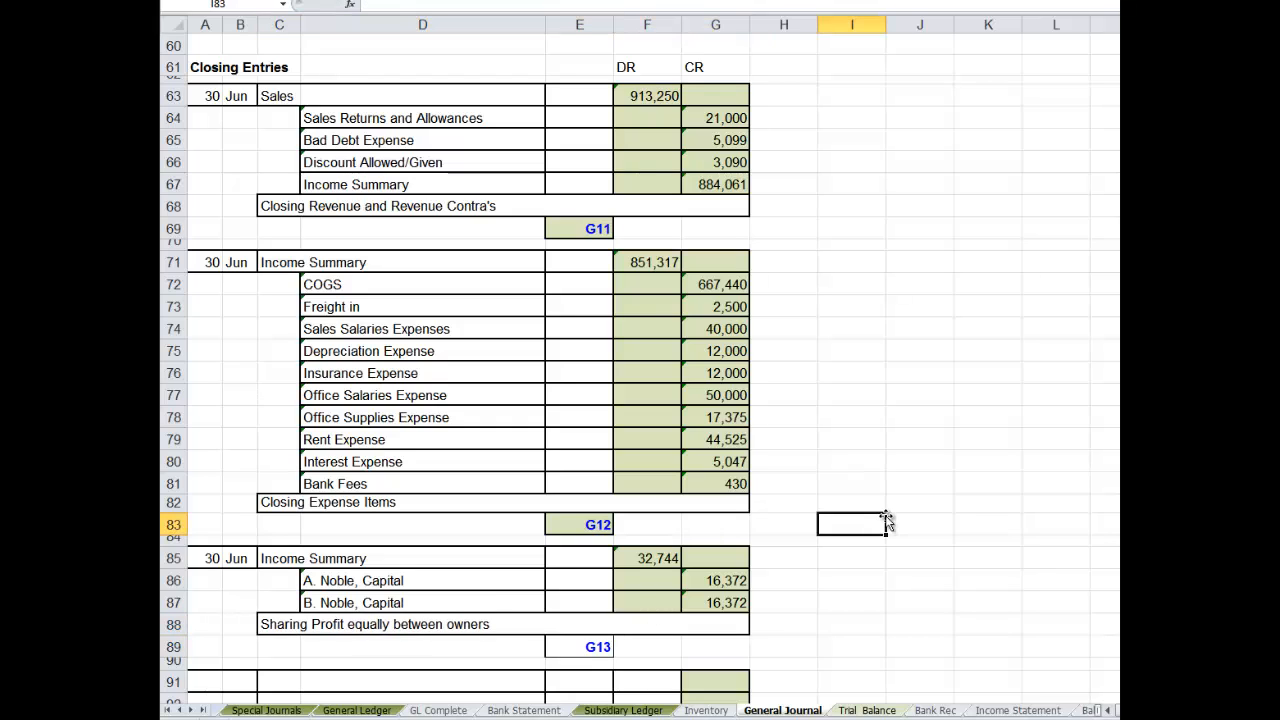
- Link the fourth closing entry's debit titles in C91 and C92 to the owners' capital accounts in D86 and D87
{"action": "scroll", "coordinate": [631, 628], "scroll_direction": "down", "scroll_amount": 3}
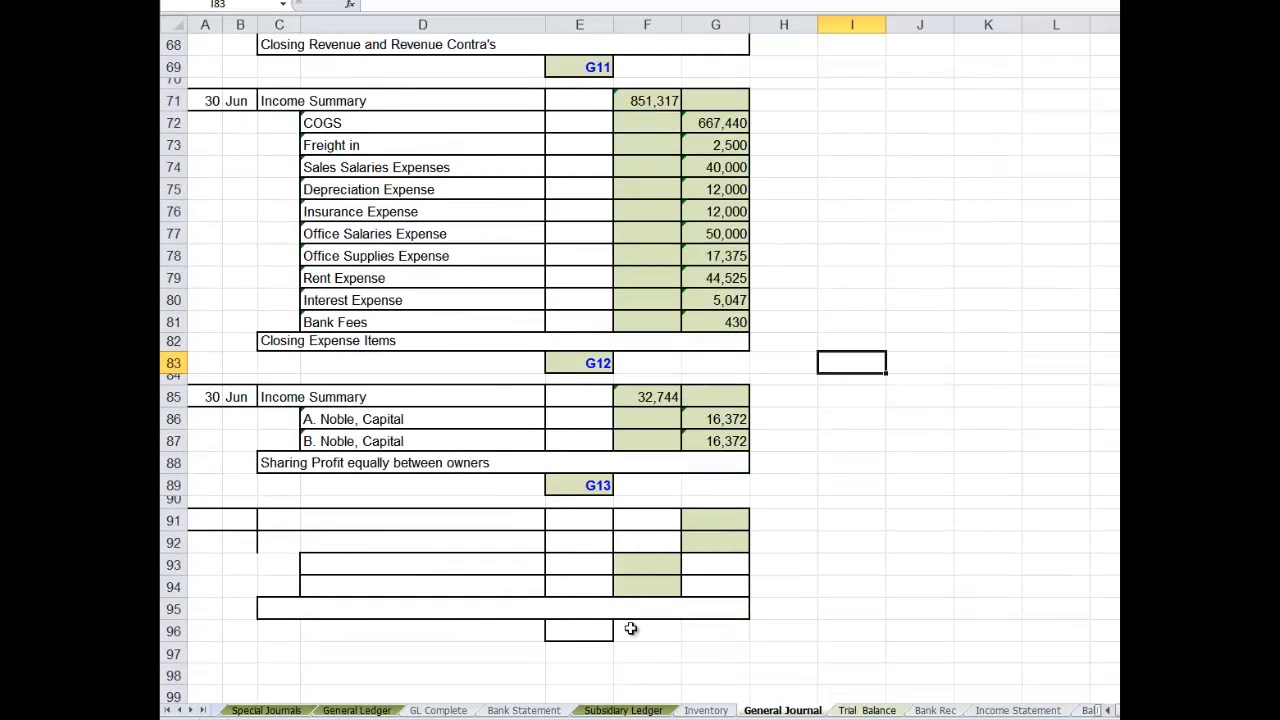
{"action": "left_click", "coordinate": [277, 513]}
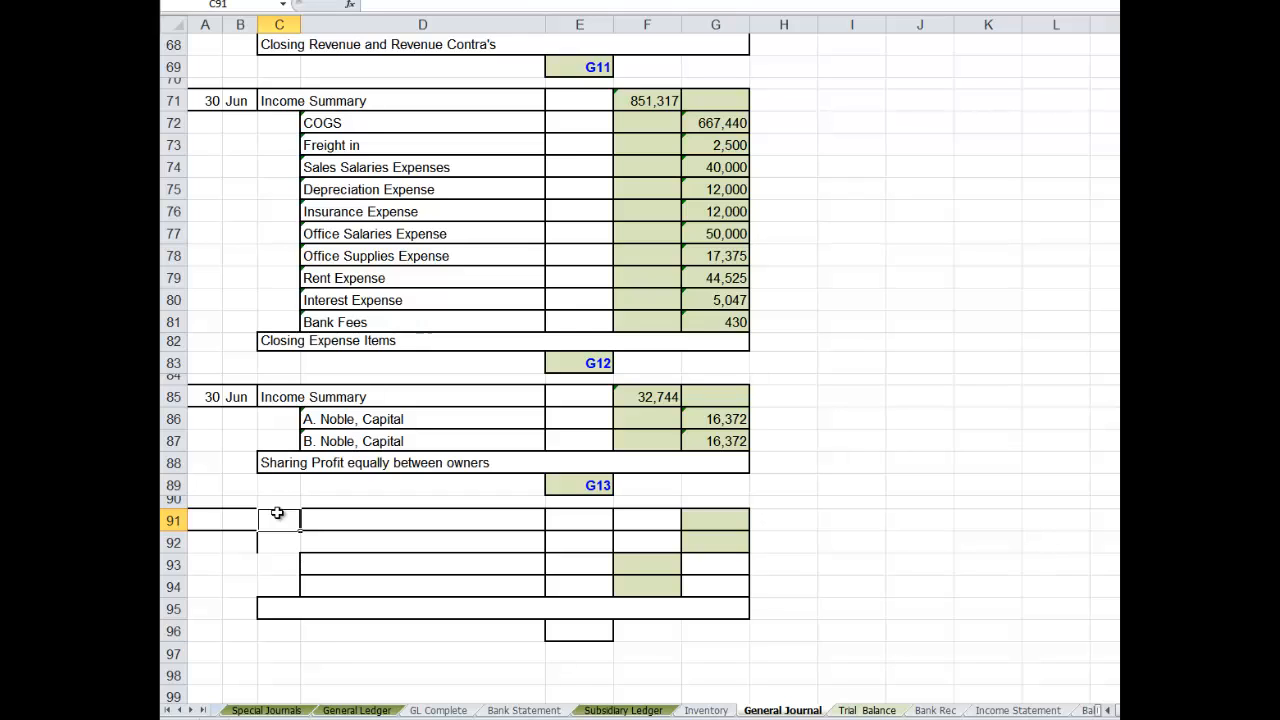
{"action": "type", "text": "="}
{"action": "left_click", "coordinate": [327, 419]}
{"action": "key", "text": "Return"}
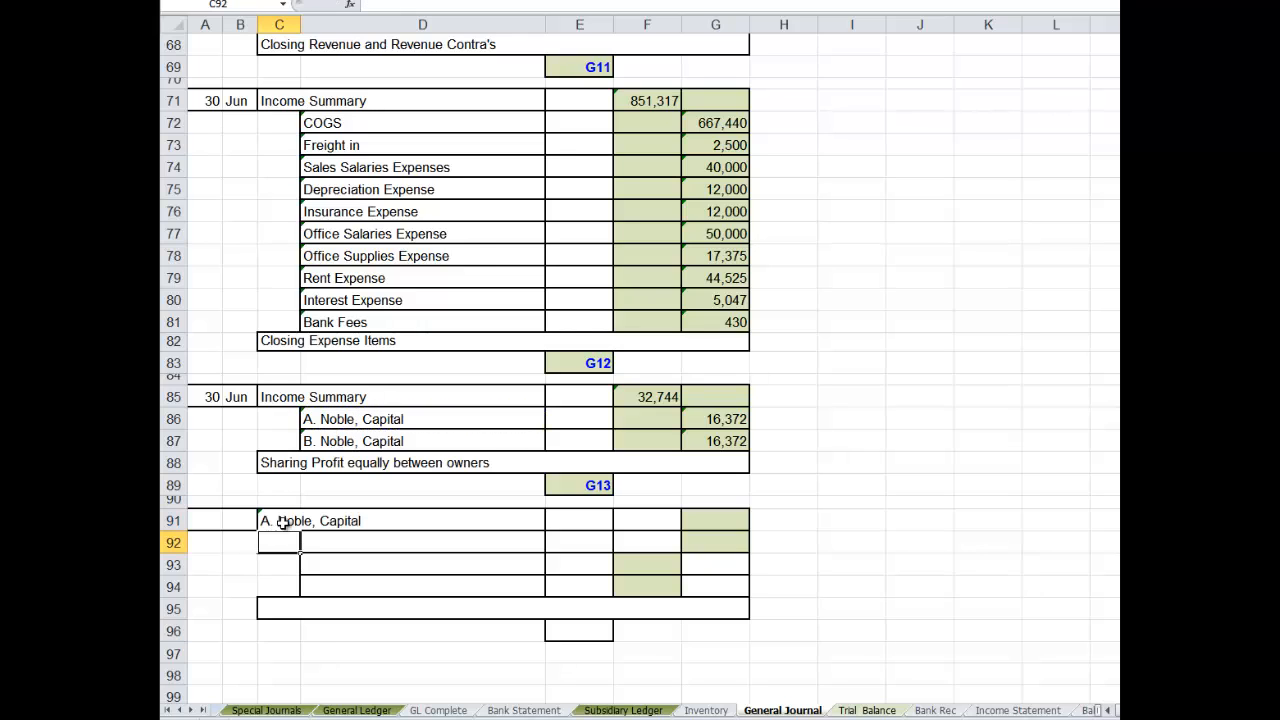
{"action": "type", "text": "="}
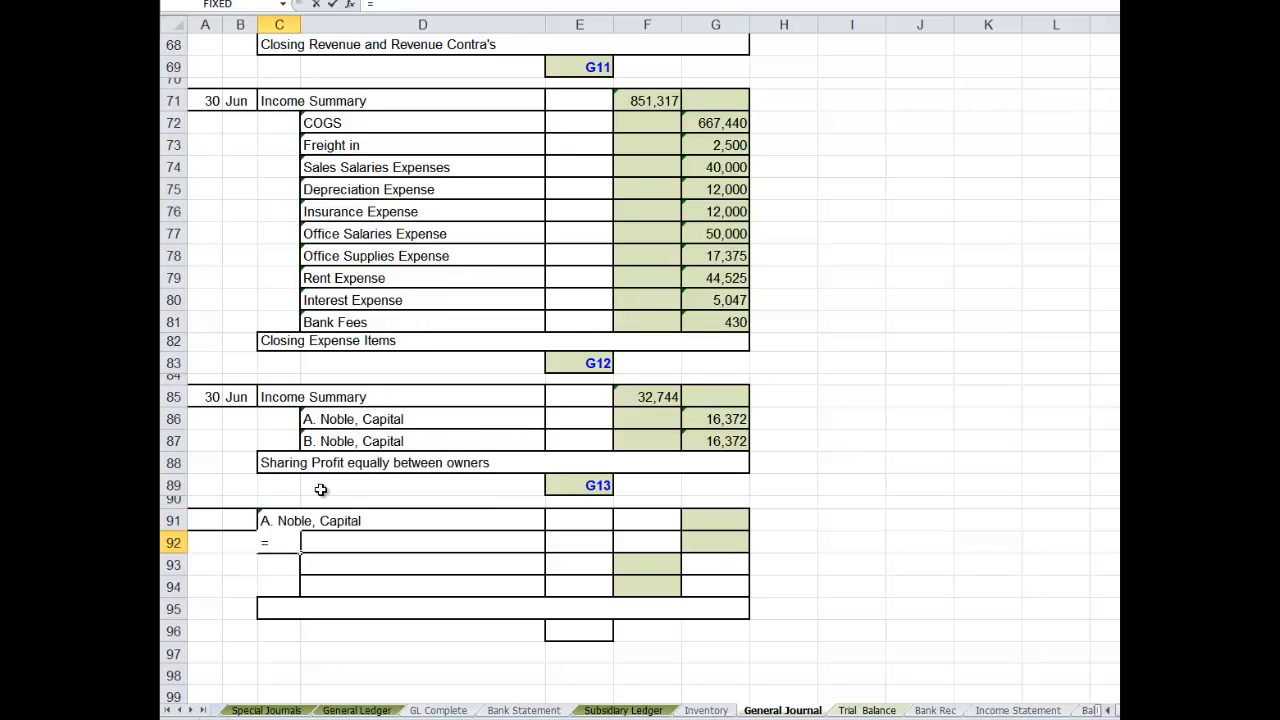
{"action": "left_click", "coordinate": [329, 438]}
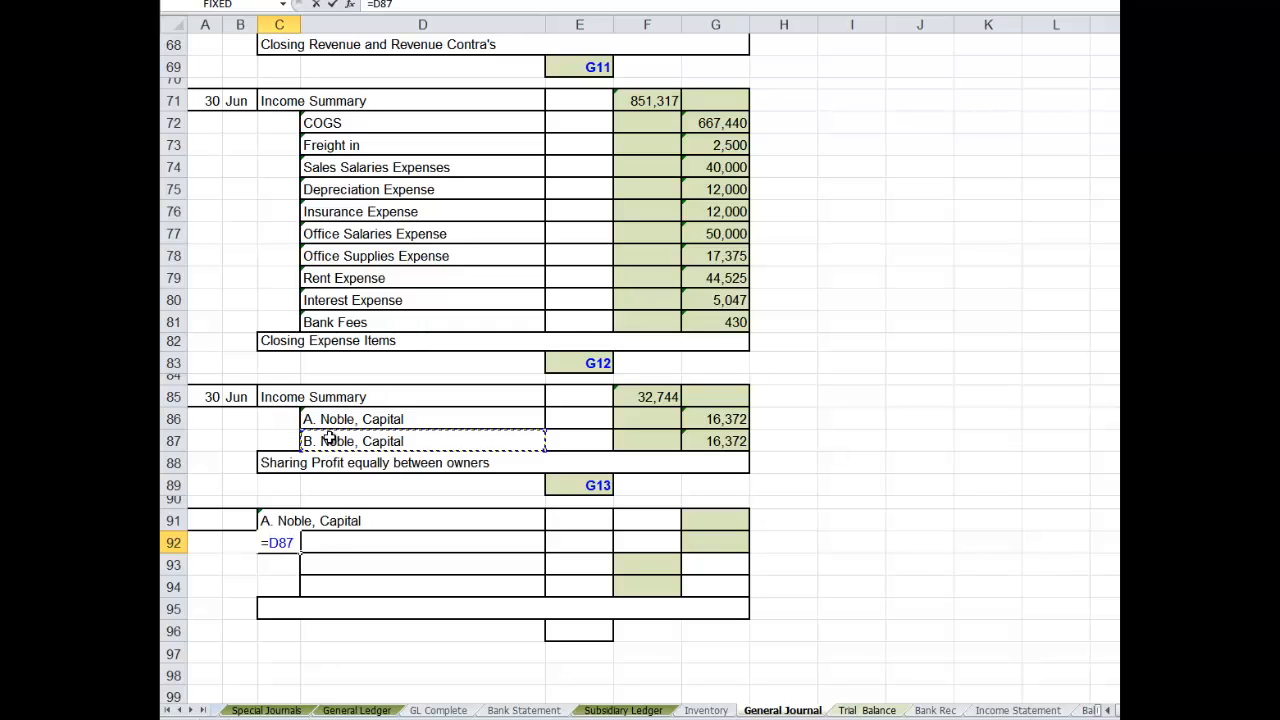
{"action": "key", "text": "Return"}
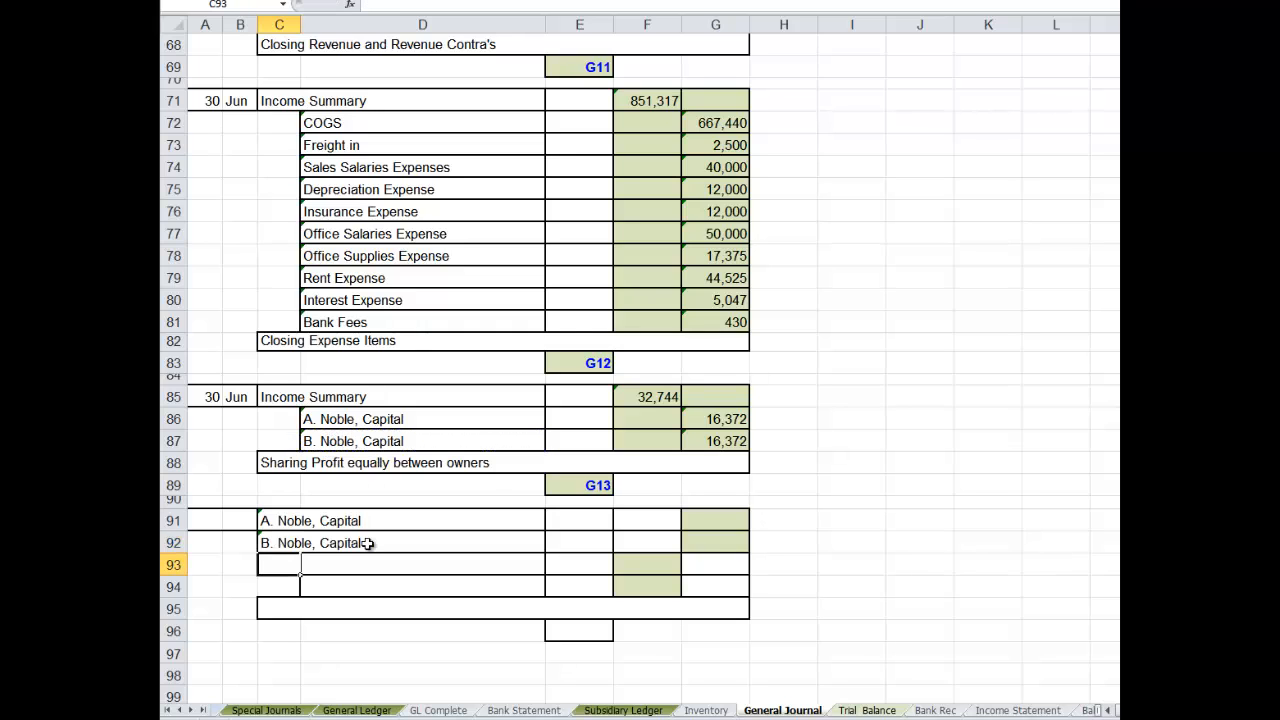
- Link D93 to the first owner's drawings account title in Trial Balance A23 and fill it down to D94
{"action": "left_click", "coordinate": [346, 563]}
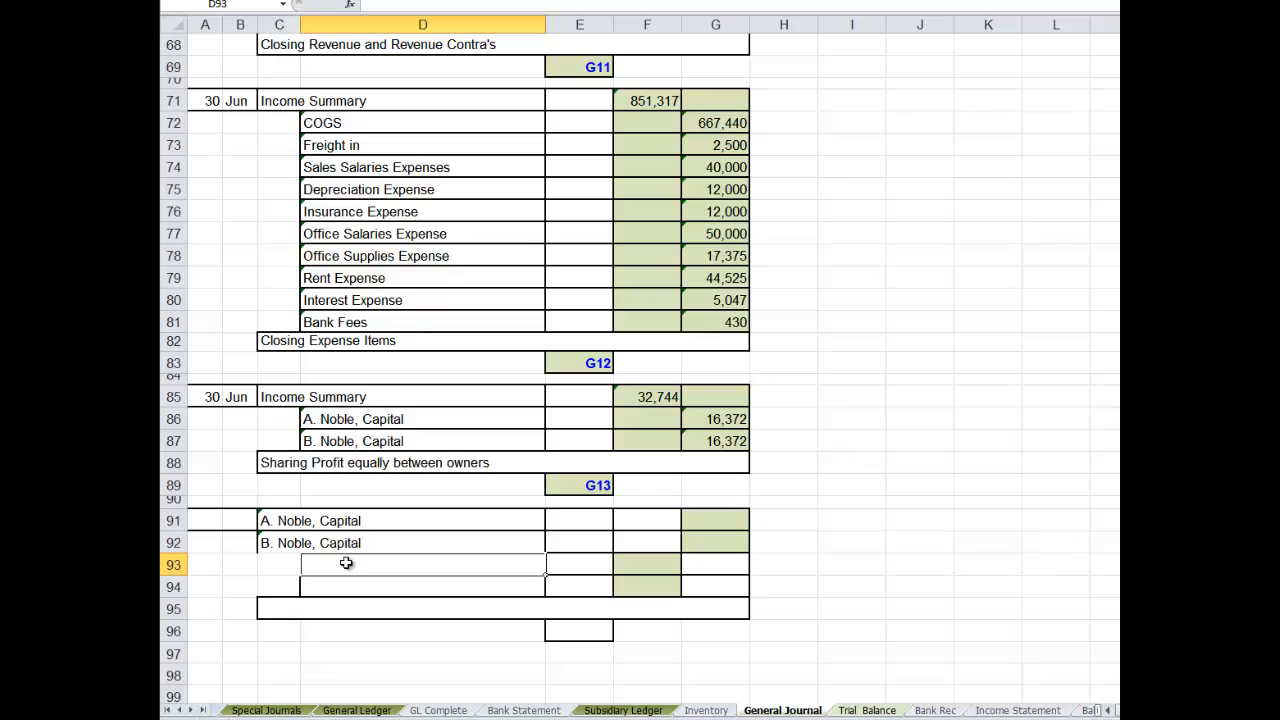
{"action": "type", "text": "="}
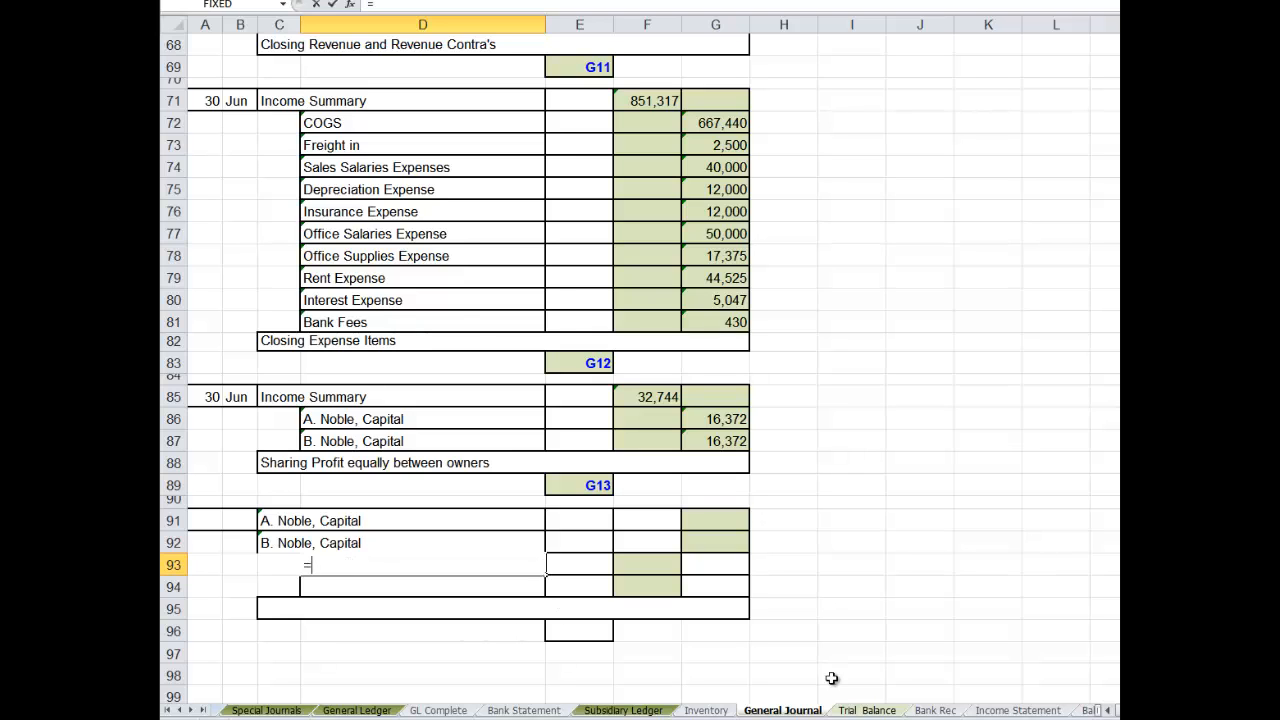
{"action": "left_click", "coordinate": [864, 710]}
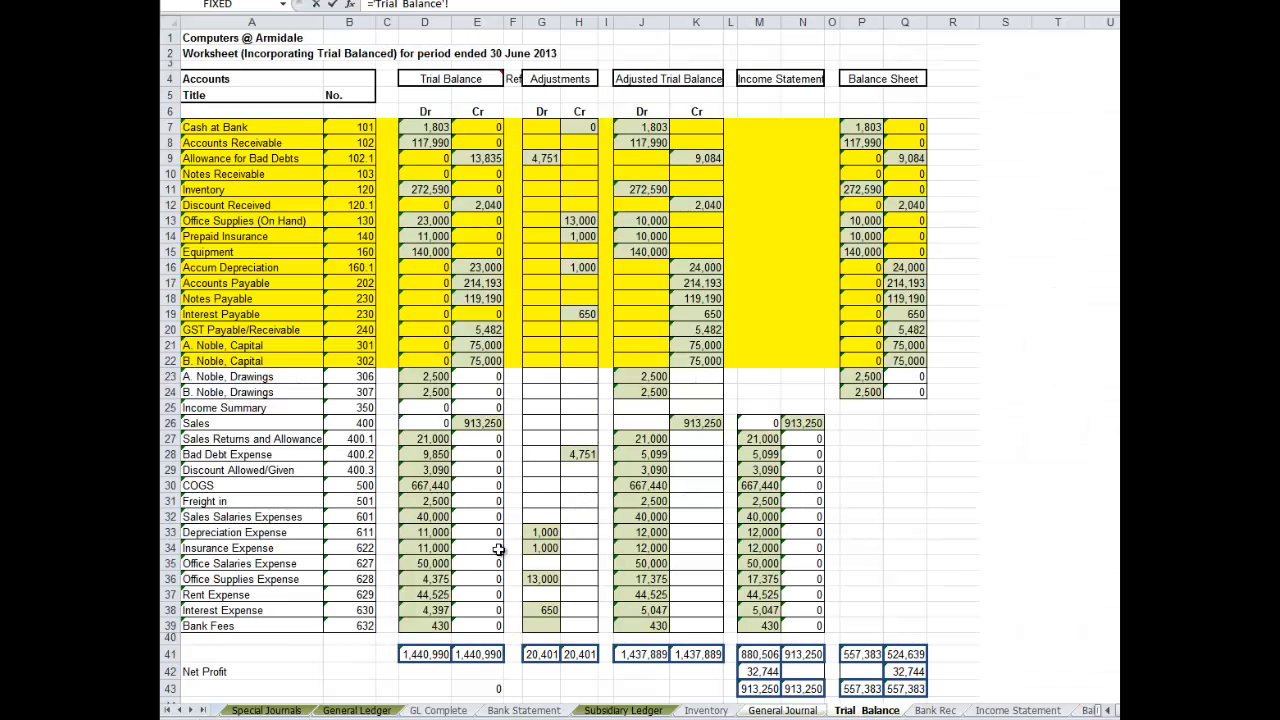
{"action": "left_click", "coordinate": [242, 378]}
{"action": "key", "text": "Return"}
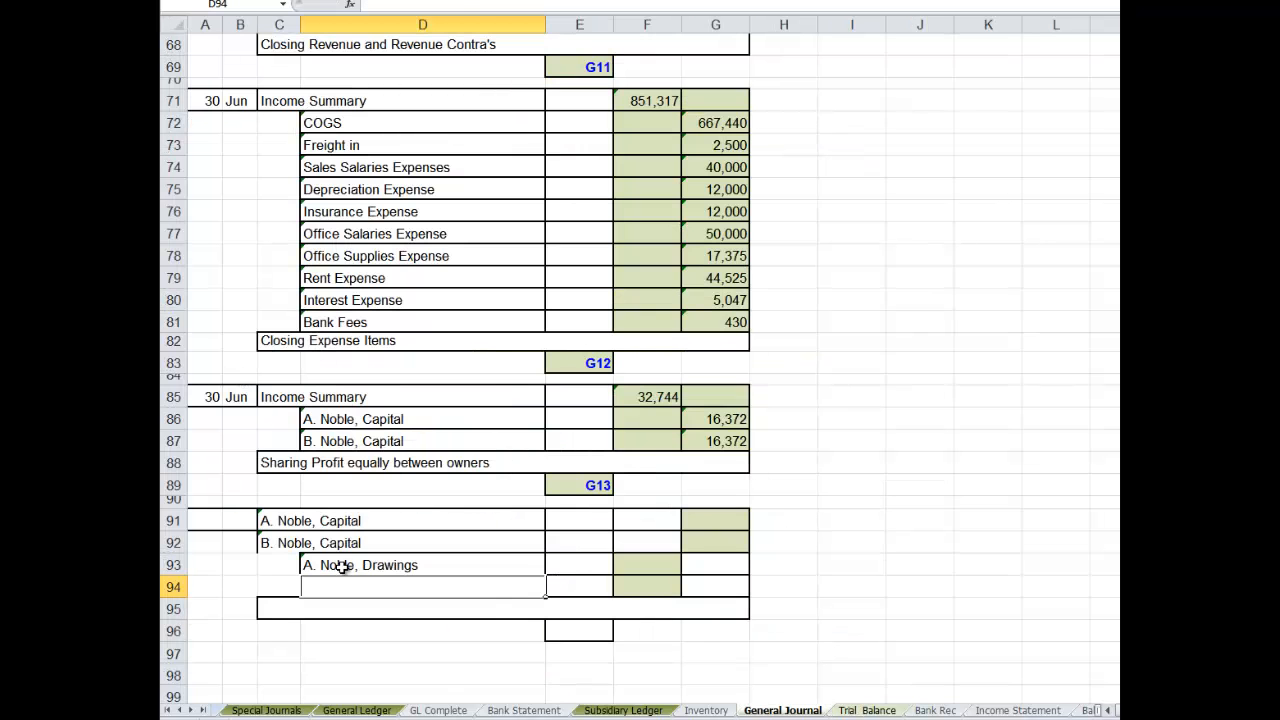
{"action": "left_click_drag", "start_coordinate": [338, 566], "coordinate": [340, 583]}
{"action": "key", "text": "ctrl+d"}
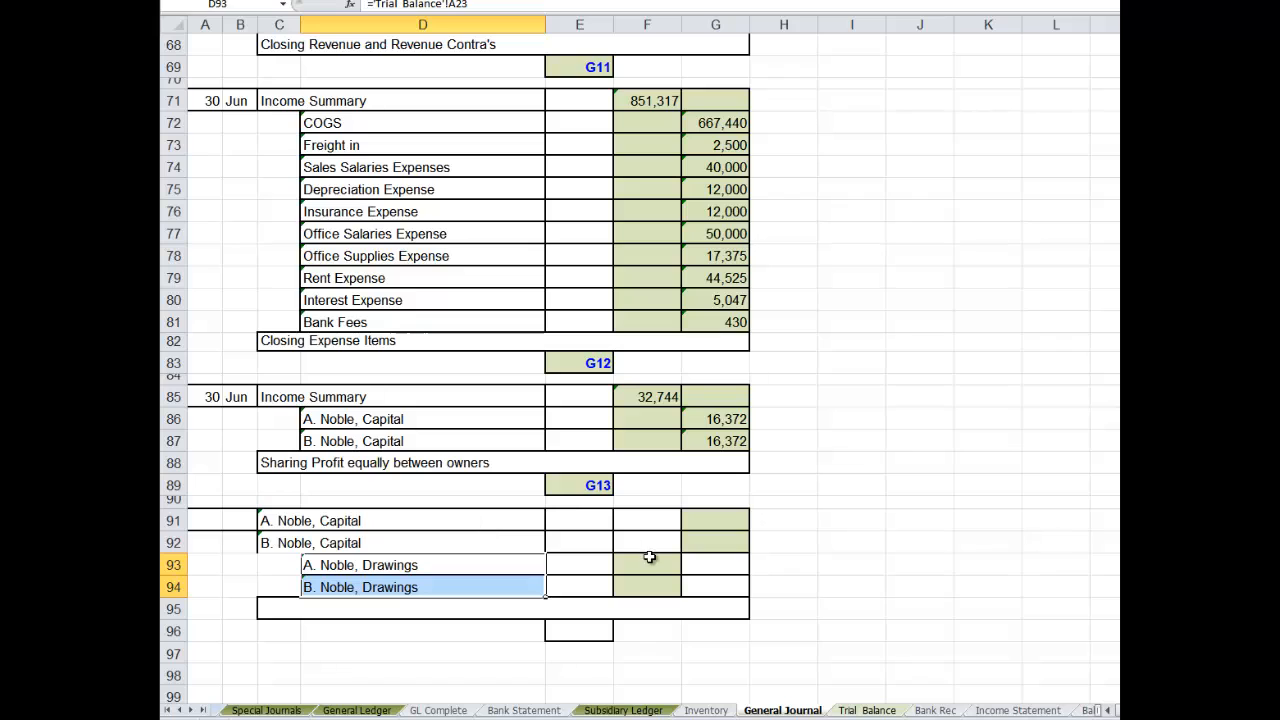
- Link credit cell G93 to the first owner's adjusted drawings balance in Trial Balance J23 and fill it down to G94
{"action": "left_click", "coordinate": [698, 562]}
{"action": "type", "text": "="}
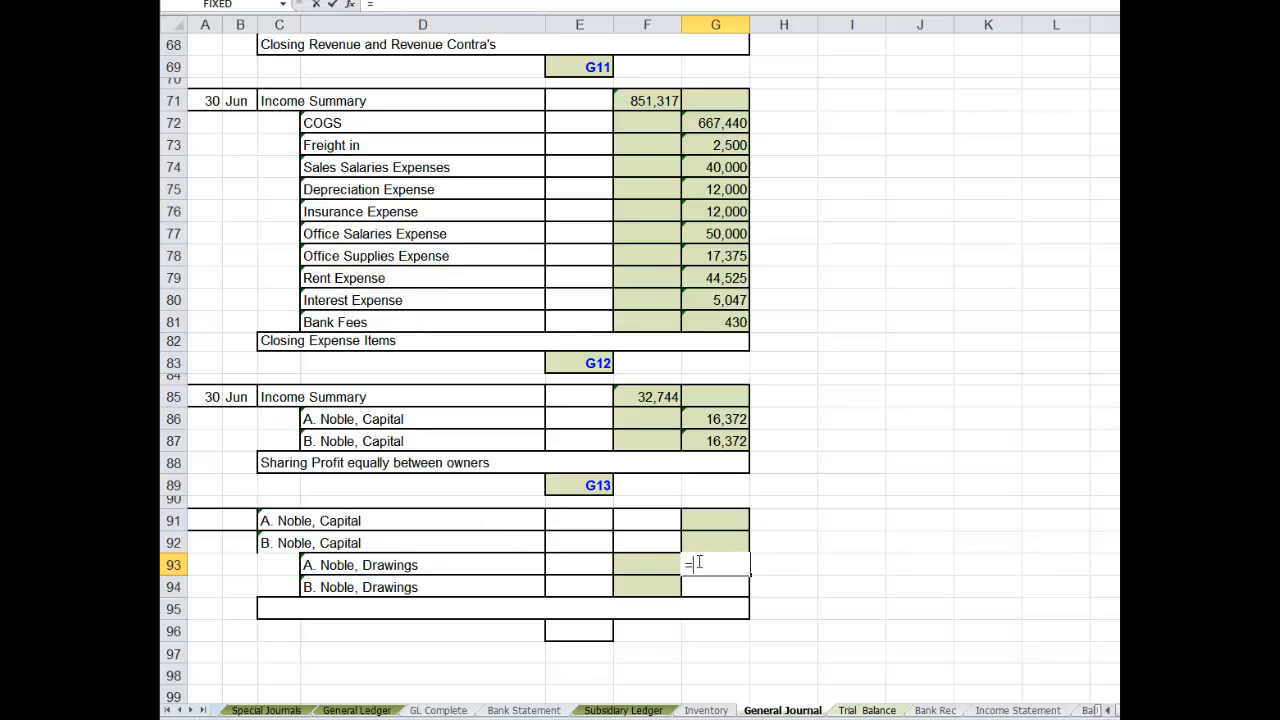
{"action": "left_click", "coordinate": [866, 711]}
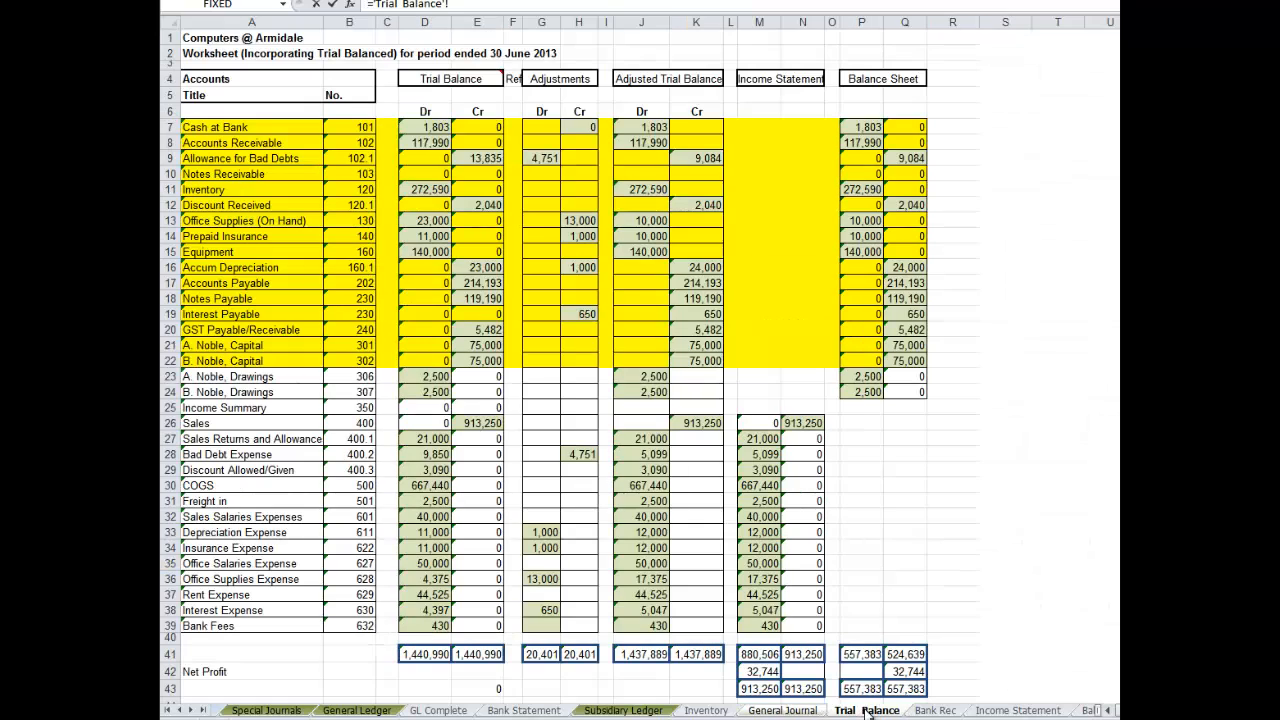
{"action": "left_click", "coordinate": [668, 376]}
{"action": "key", "text": "Return"}
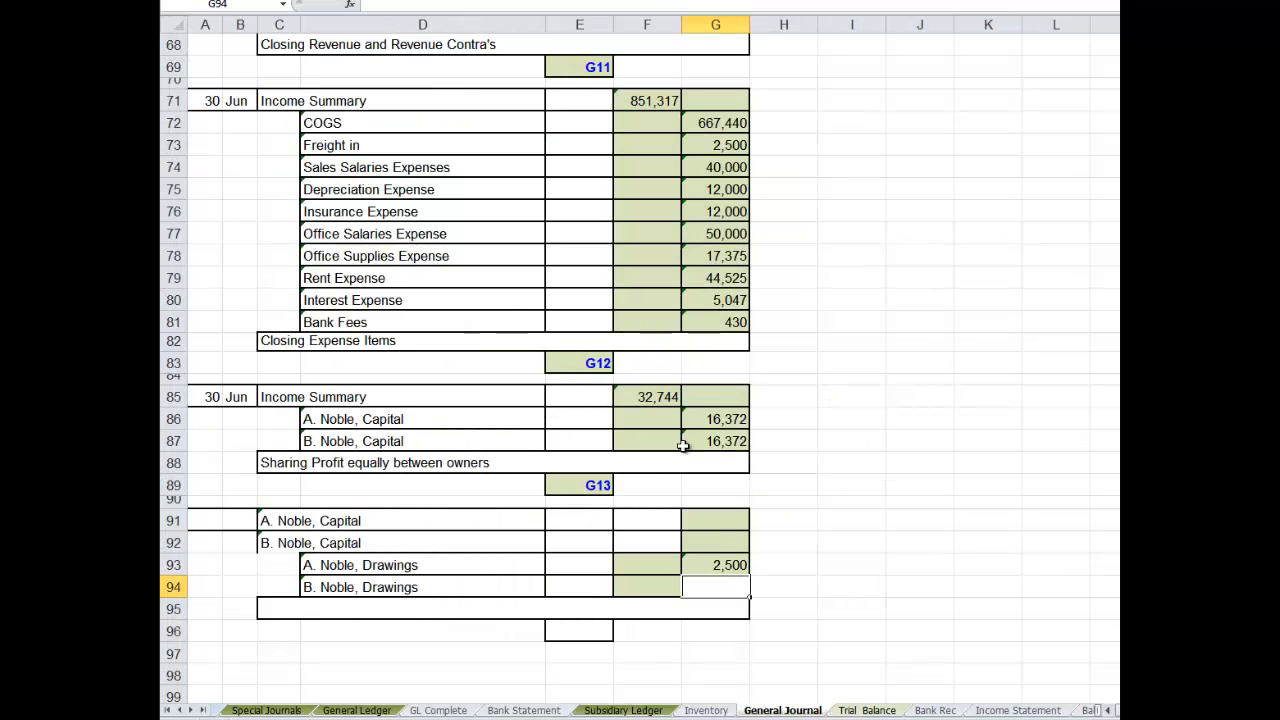
{"action": "left_click_drag", "start_coordinate": [726, 562], "coordinate": [726, 586]}
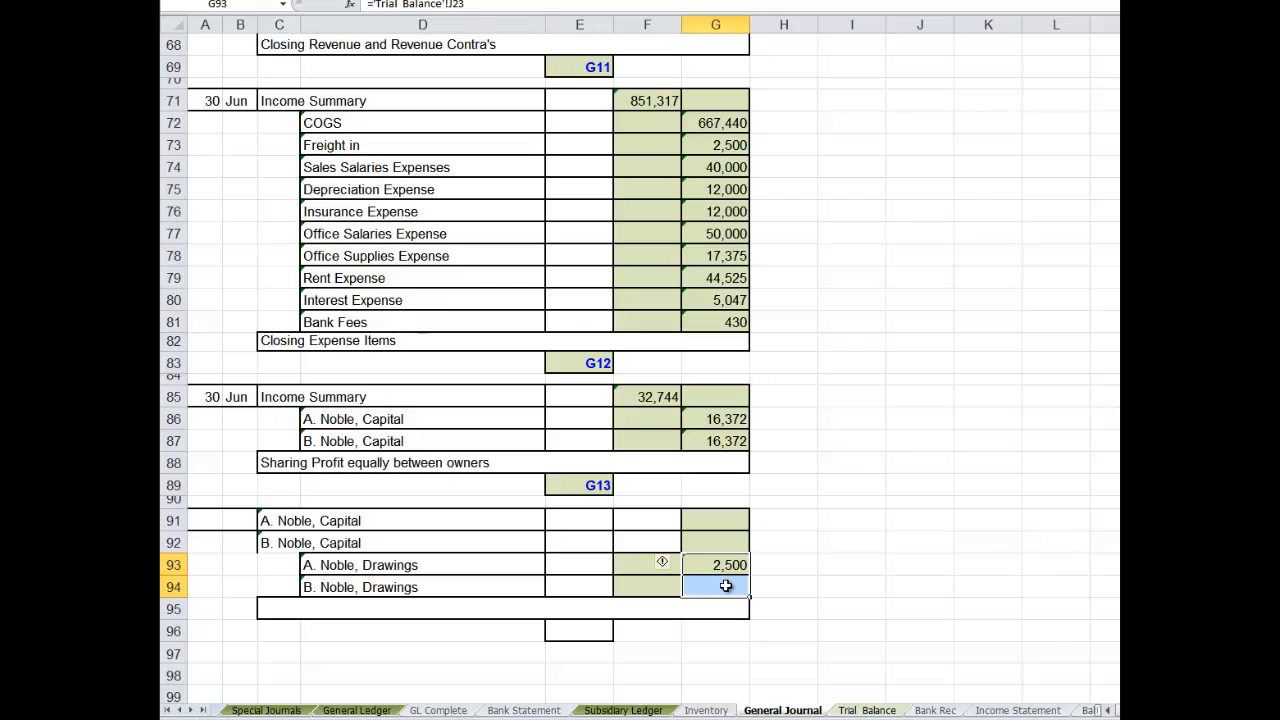
{"action": "key", "text": "ctrl+d"}
- Link debit cell F91 of the fourth closing entry to G93 and fill it down to F92
{"action": "left_click", "coordinate": [640, 520]}
{"action": "type", "text": "="}
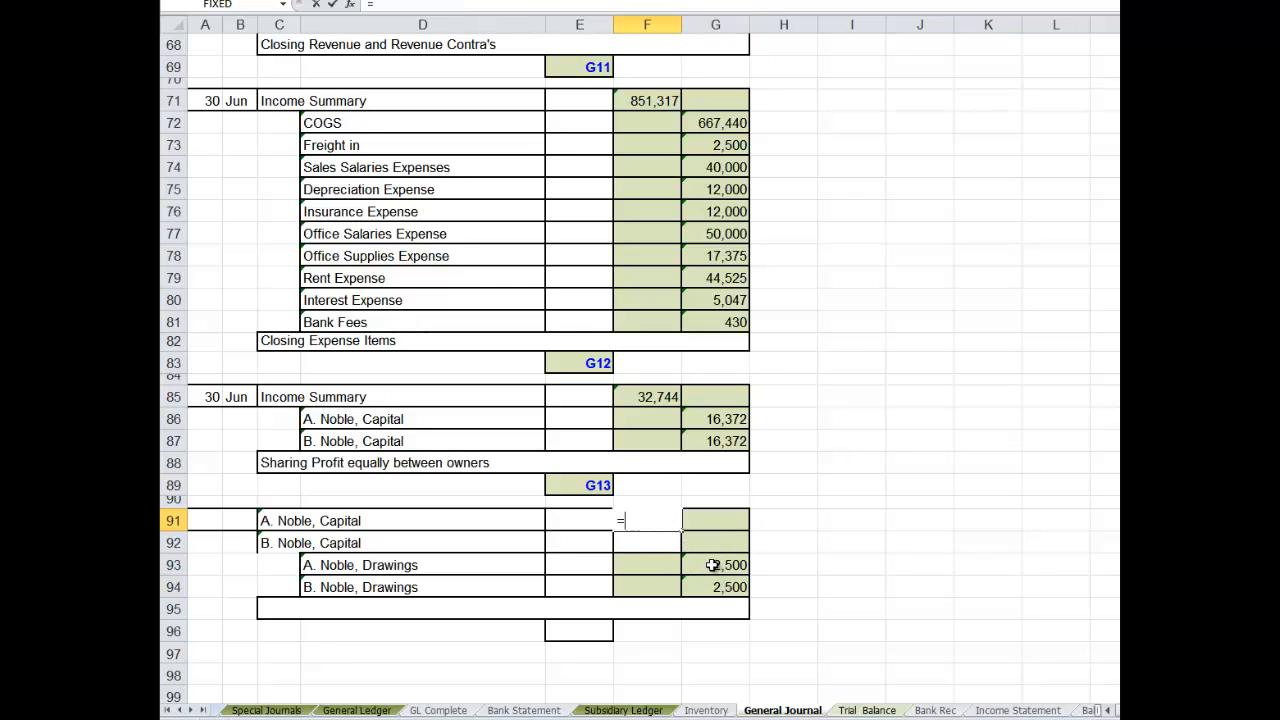
{"action": "left_click", "coordinate": [712, 565]}
{"action": "key", "text": "Return"}
{"action": "left_click", "coordinate": [660, 522]}
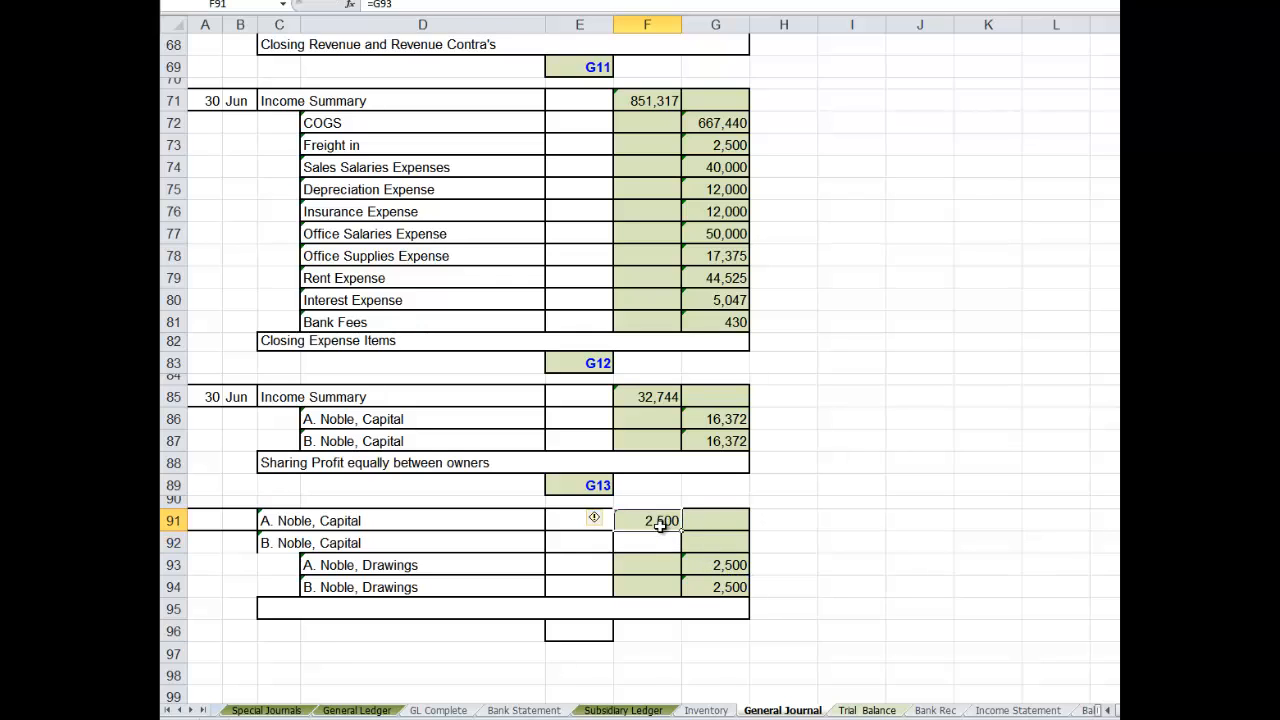
{"action": "left_click_drag", "start_coordinate": [660, 522], "coordinate": [663, 540]}
{"action": "key", "text": "ctrl+d"}
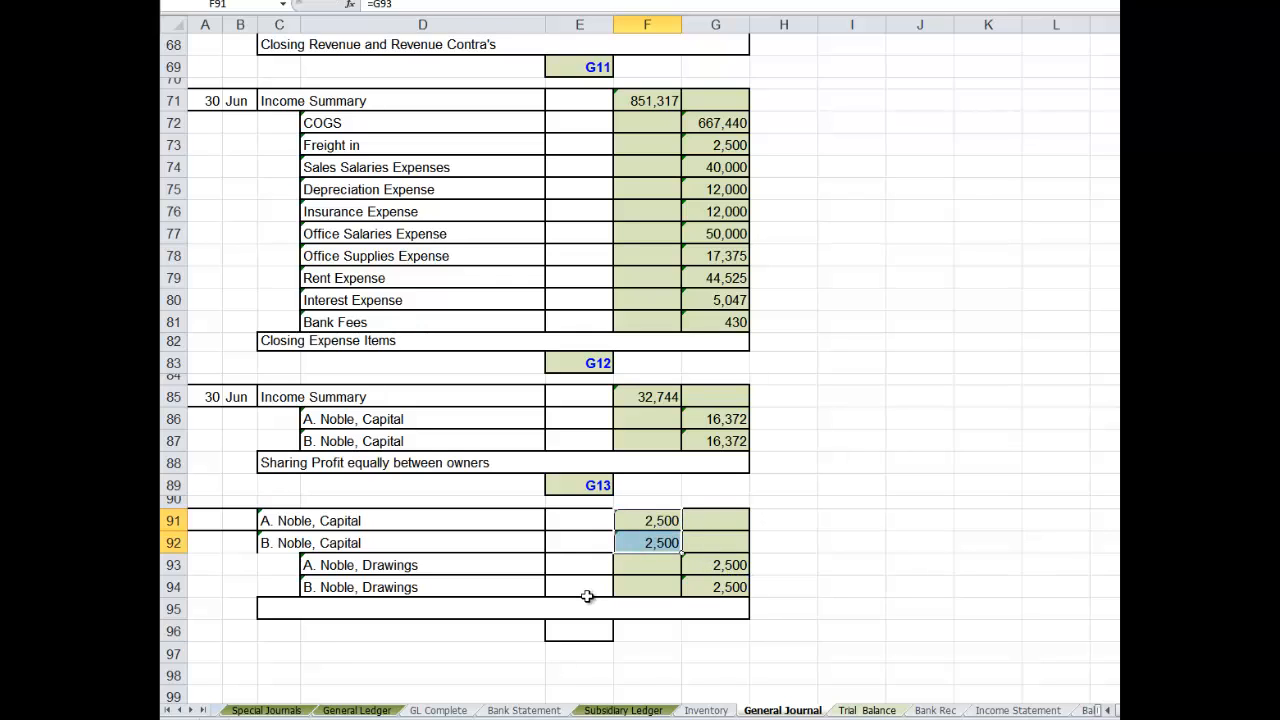
- Enter reference G14 in E96 and the narration "Transfering drawings to owners capital account" in row 95 of the fourth closing entry
{"action": "left_click", "coordinate": [585, 632]}
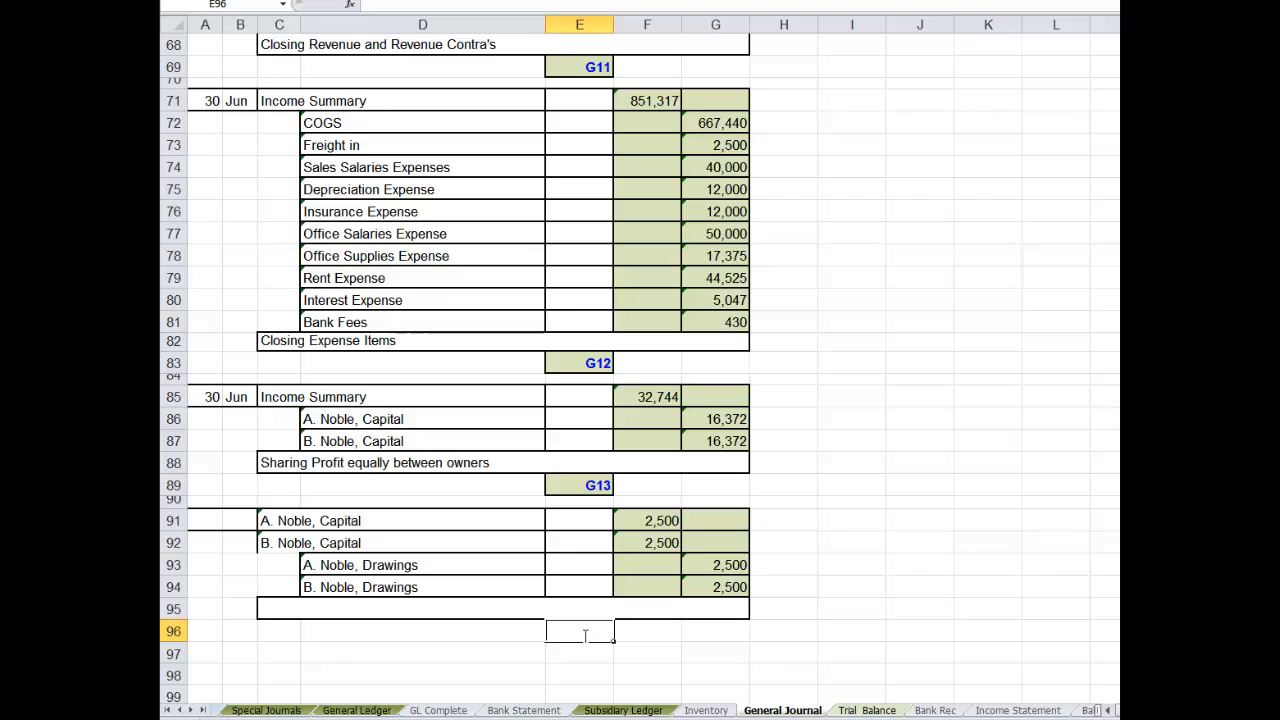
{"action": "type", "text": "G14"}
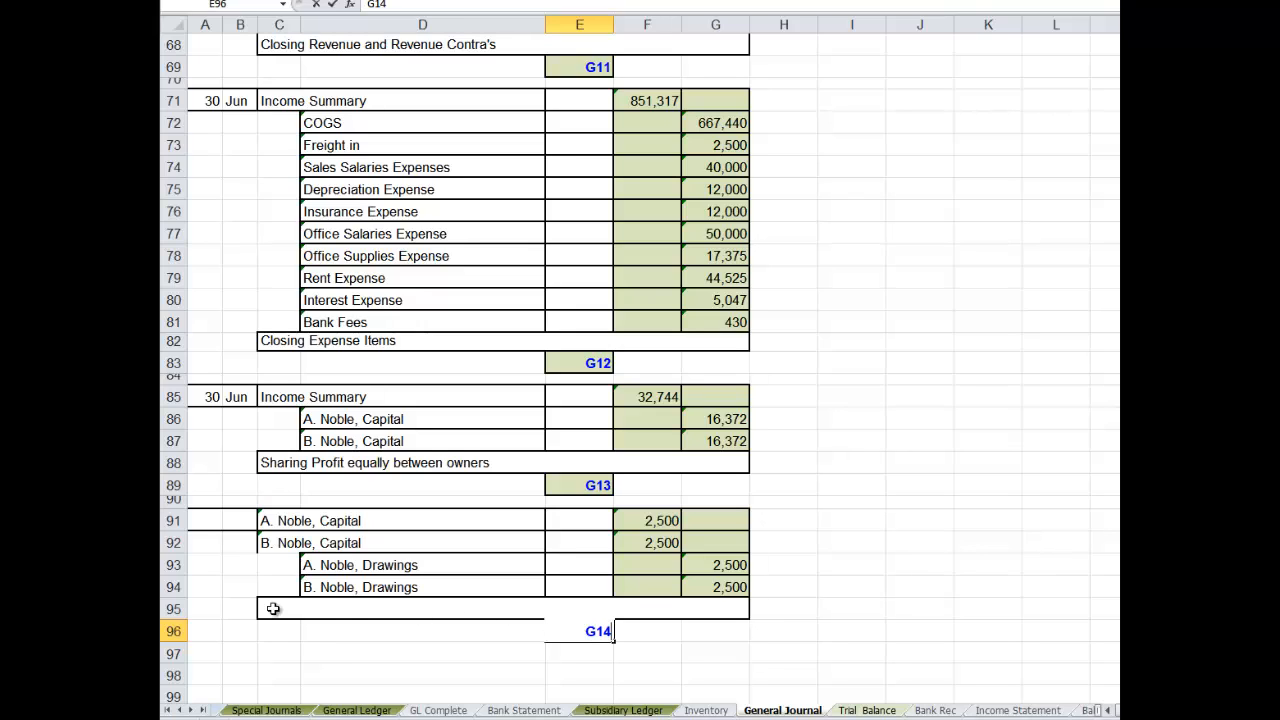
{"action": "left_click", "coordinate": [274, 610]}
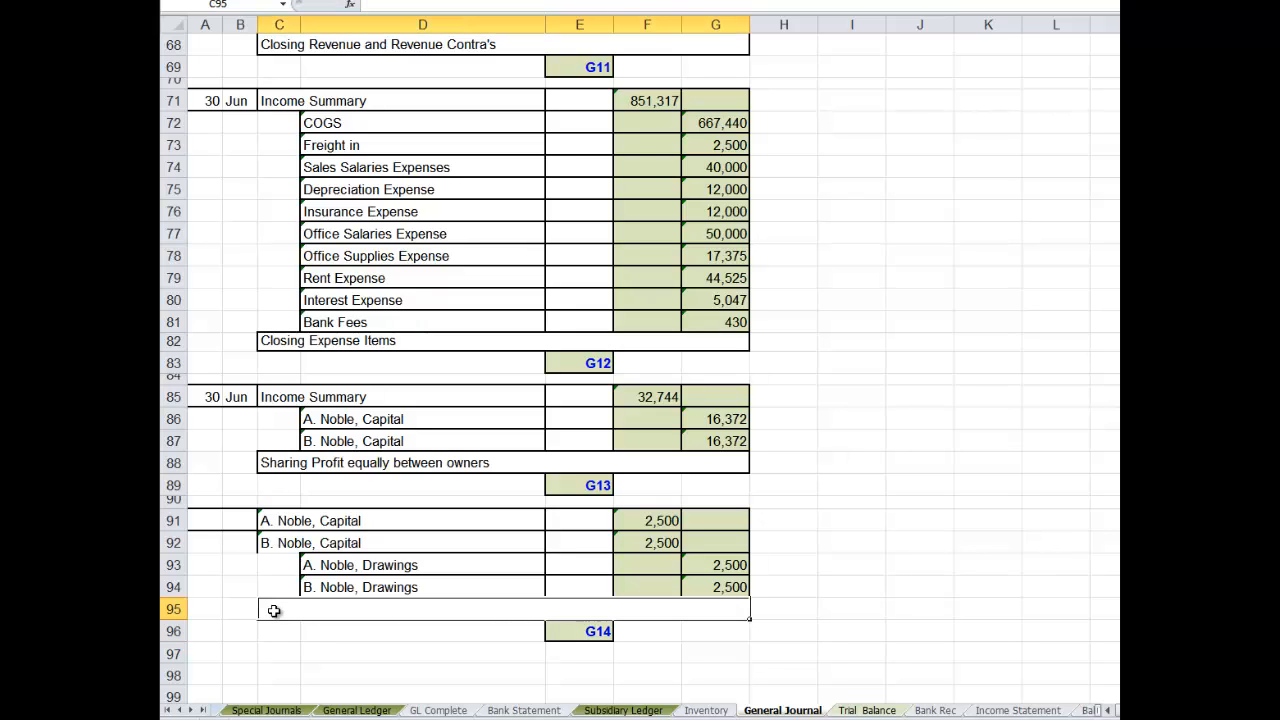
{"action": "type", "text": "Tra"}
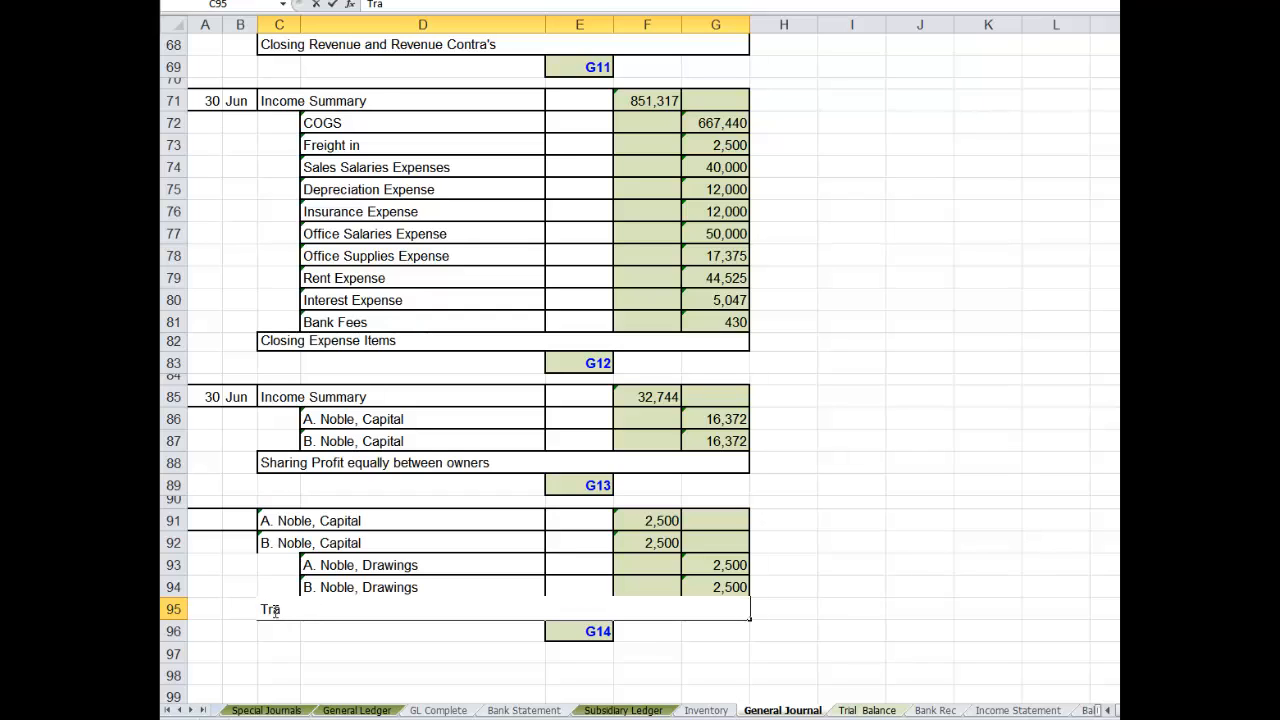
{"action": "type", "text": "nsfering d"}
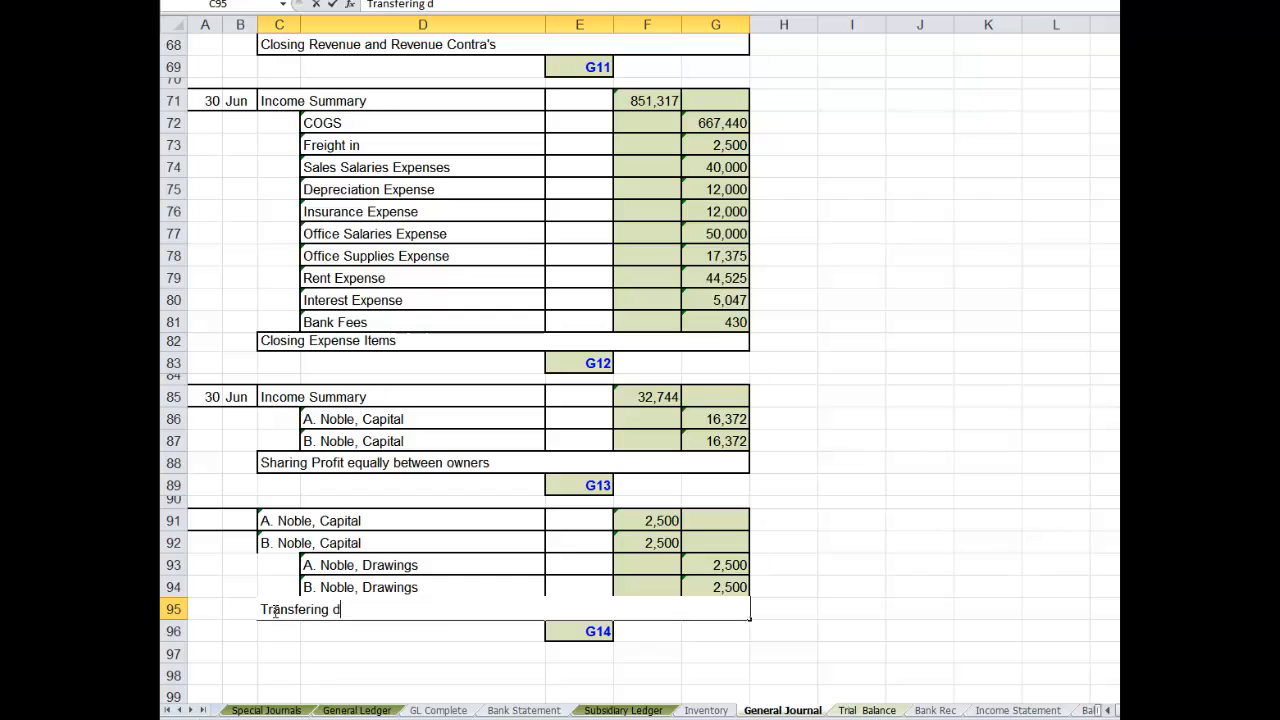
{"action": "type", "text": "rawings to "}
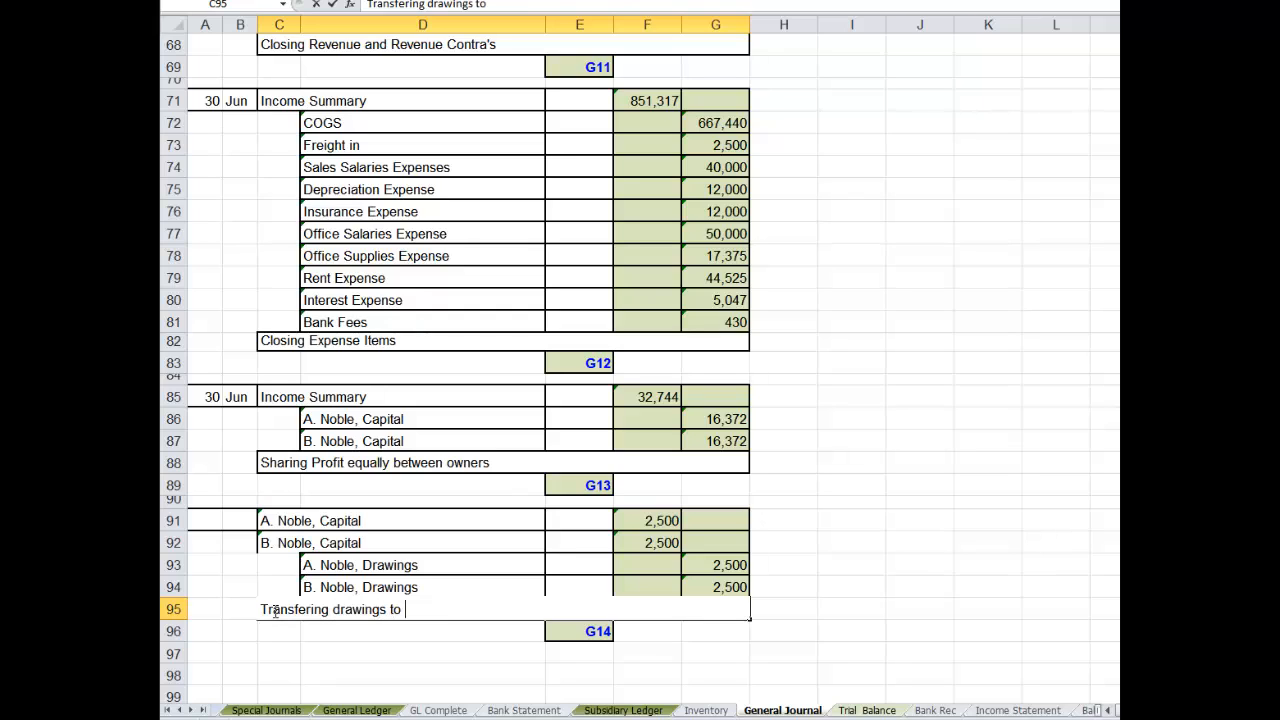
{"action": "type", "text": "owners cap"}
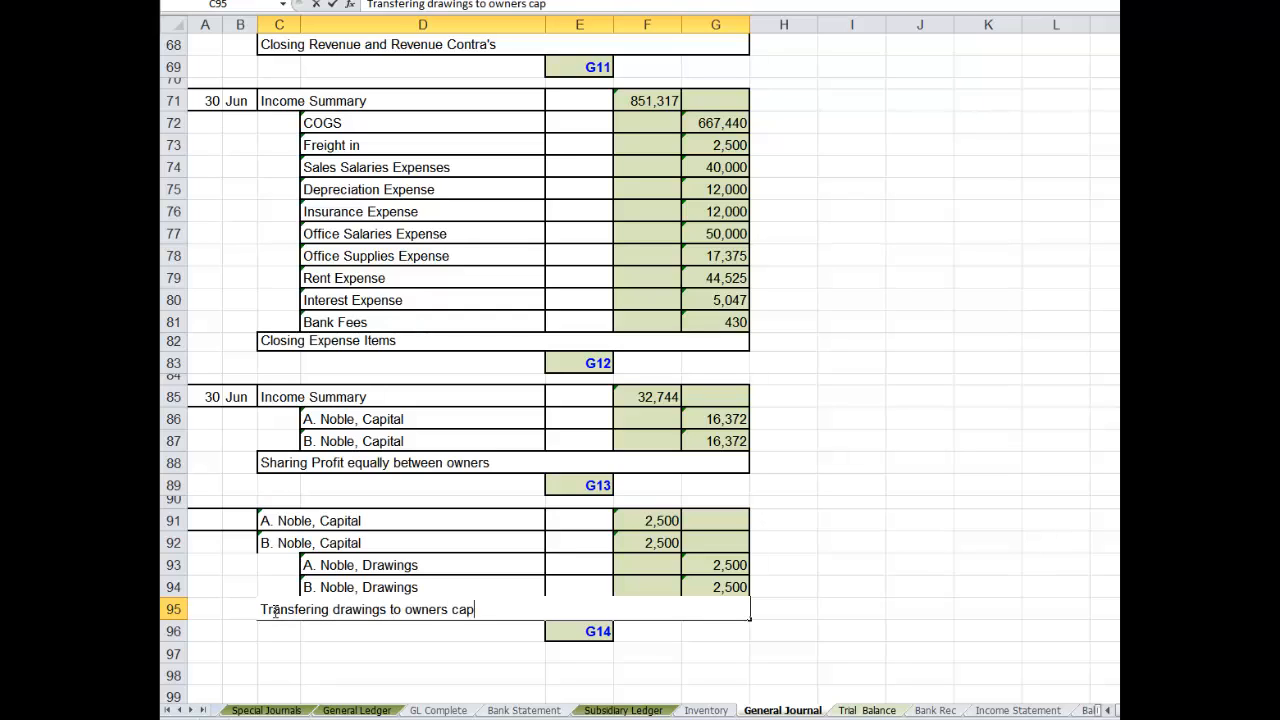
{"action": "type", "text": "ital accoun"}
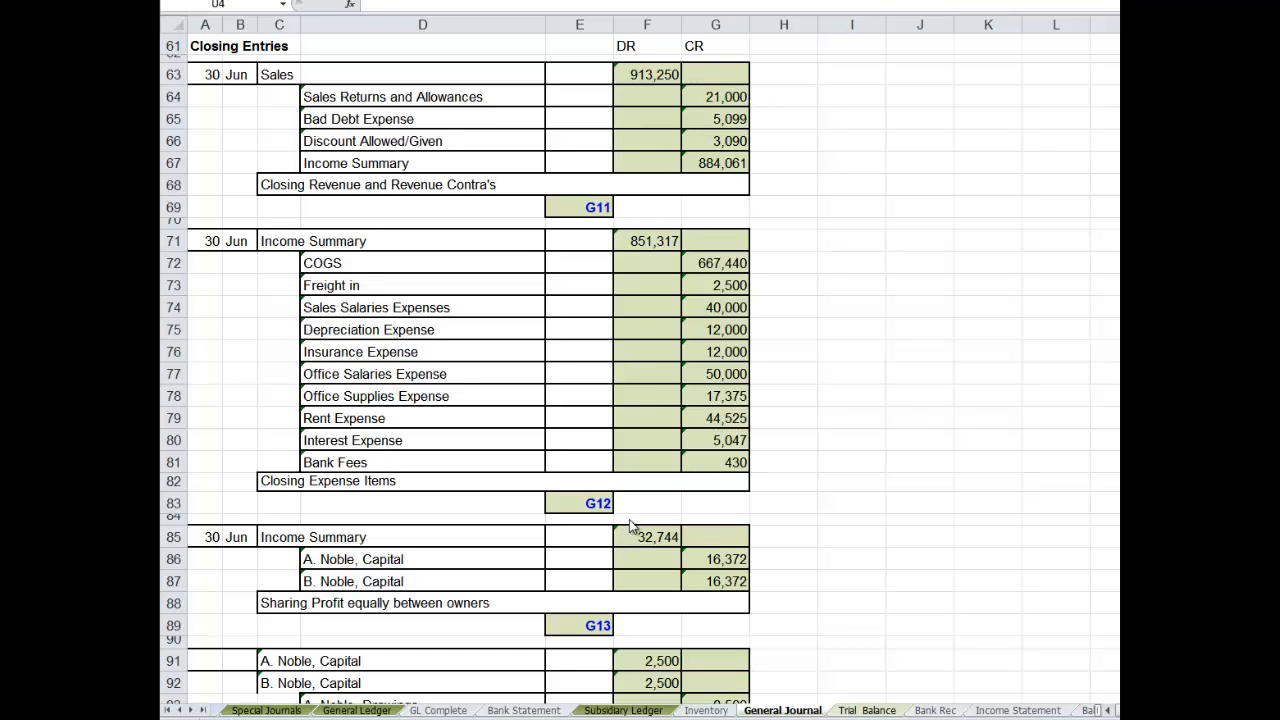
- In the General Ledger's Sales account, enter the date Jun 30 and the explanation "Closing" in row 200
{"action": "left_click", "coordinate": [575, 77]}
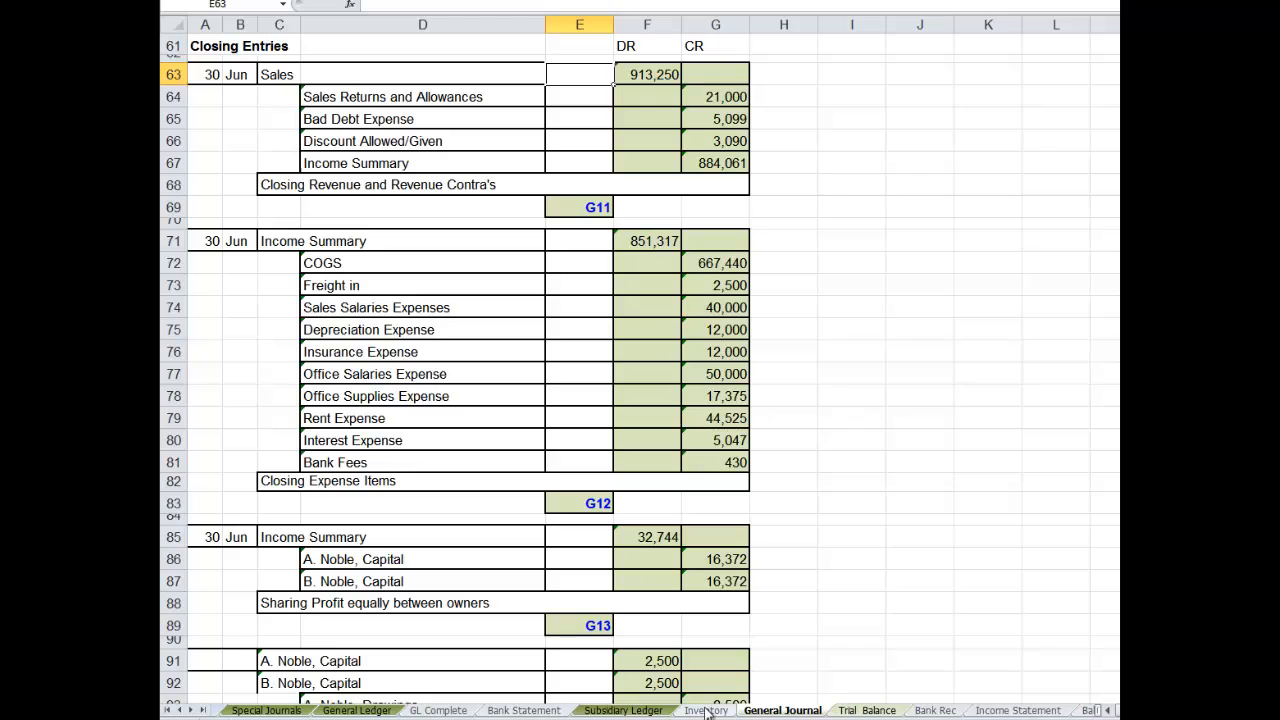
{"action": "left_click", "coordinate": [355, 710]}
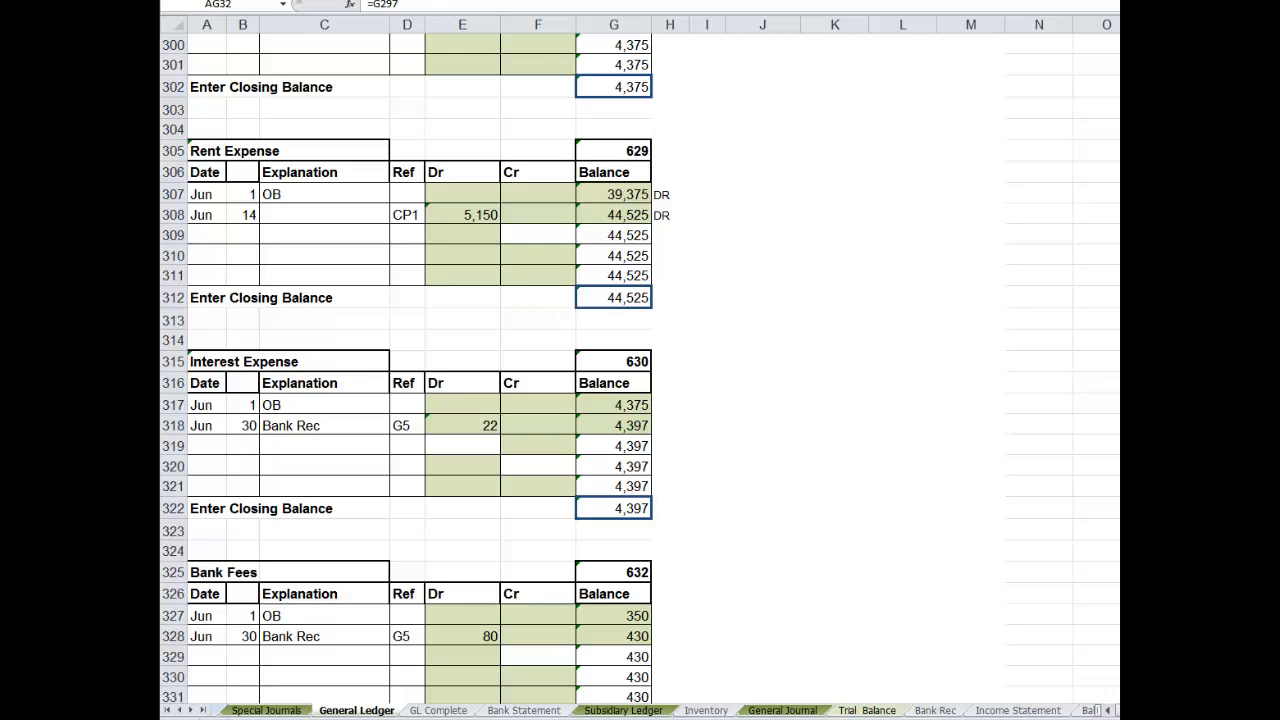
{"action": "scroll", "coordinate": [640, 368], "scroll_direction": "up", "scroll_amount": 18}
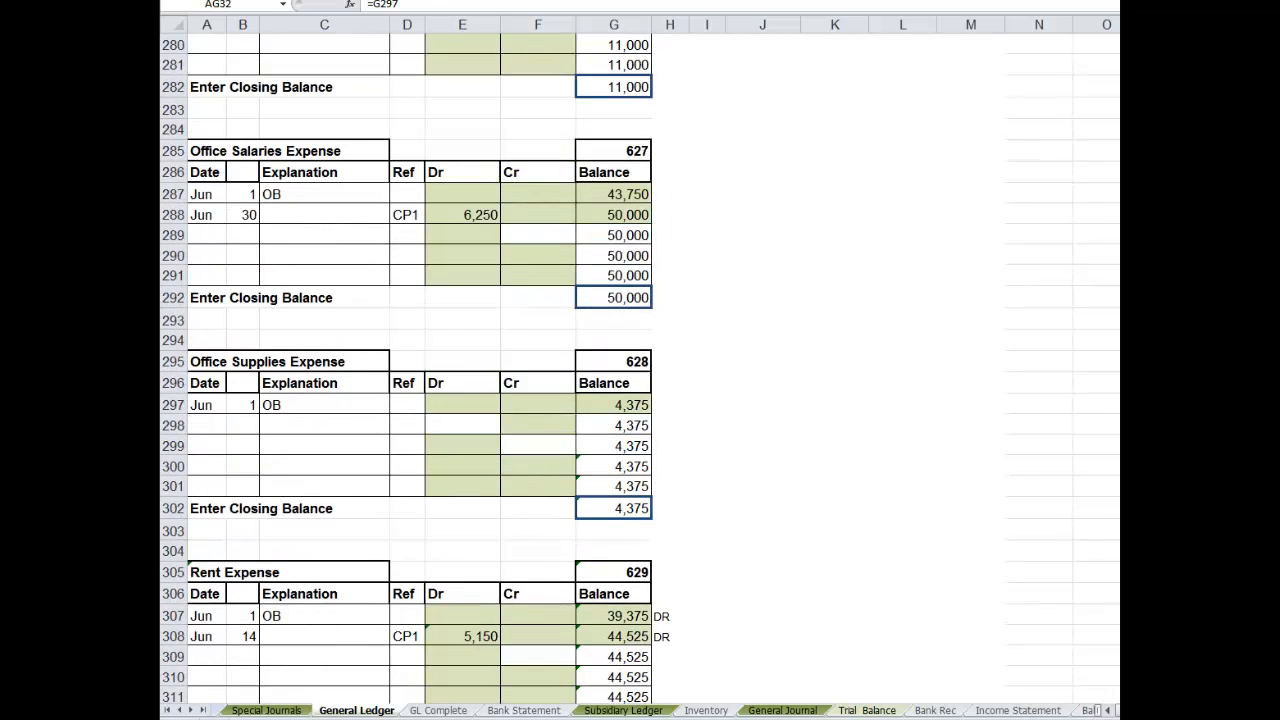
{"action": "scroll", "coordinate": [640, 368], "scroll_direction": "up", "scroll_amount": 2}
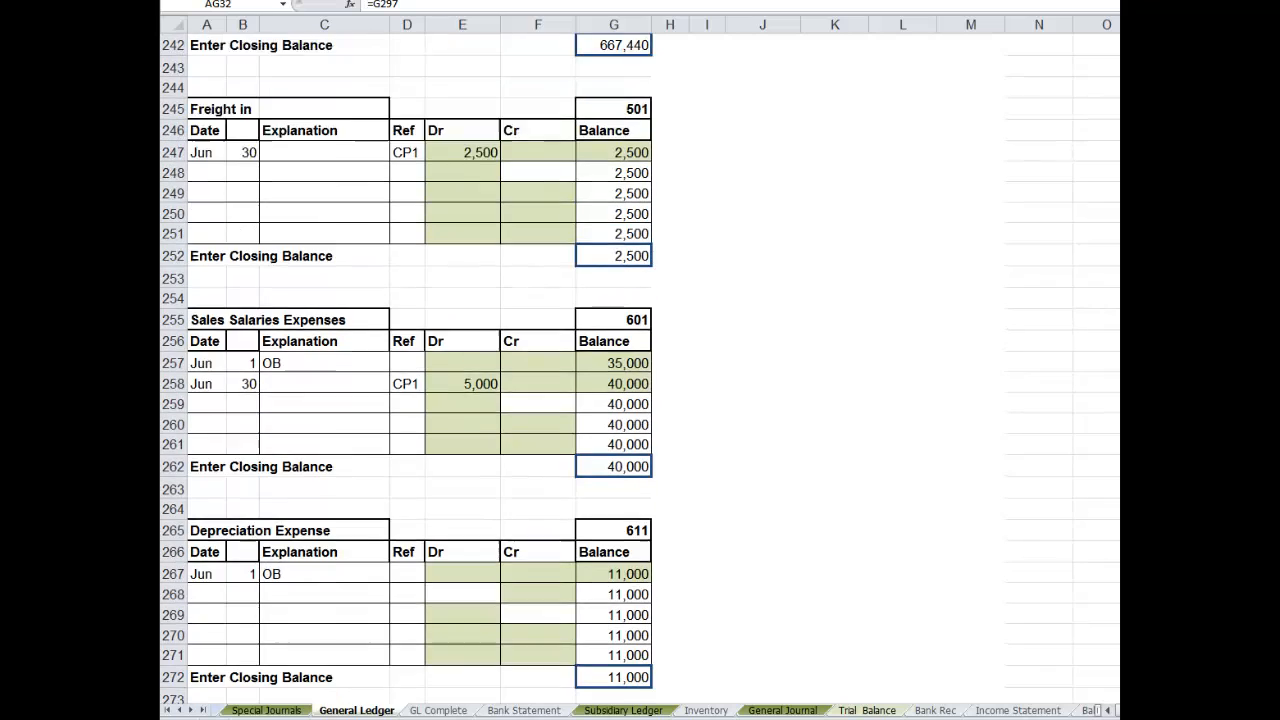
{"action": "scroll", "coordinate": [640, 368], "scroll_direction": "up", "scroll_amount": 9}
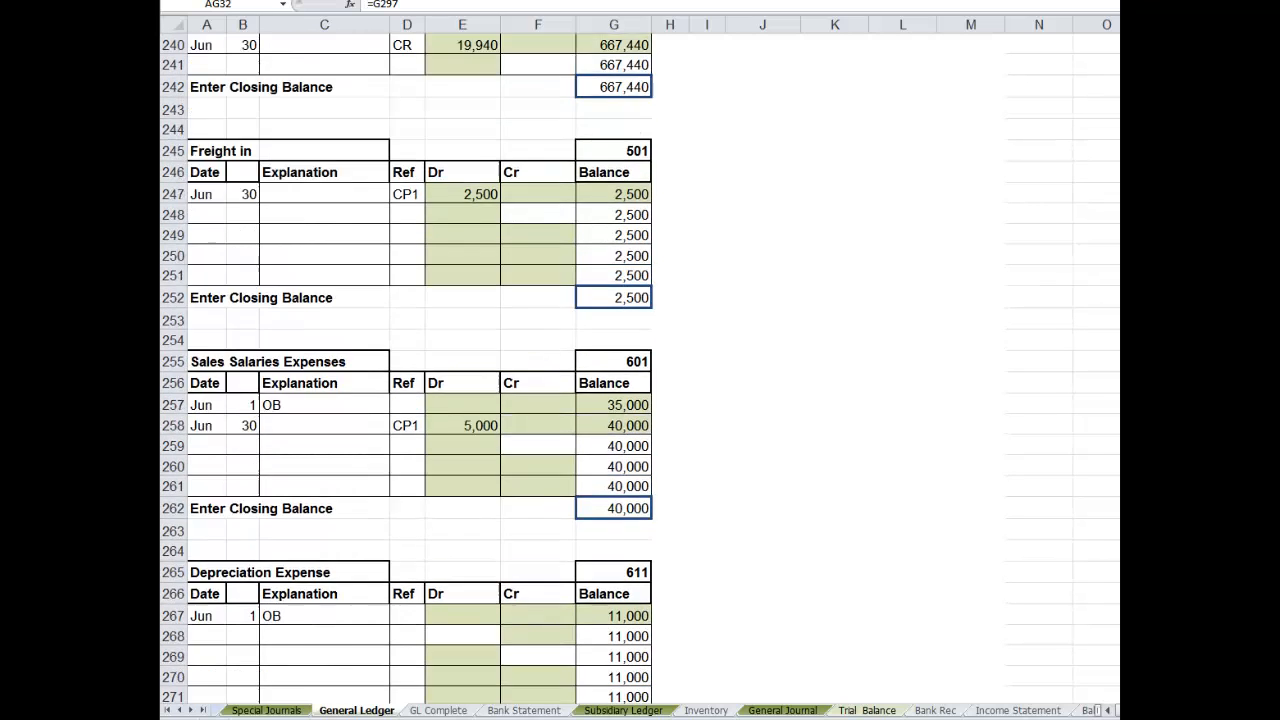
{"action": "scroll", "coordinate": [640, 368], "scroll_direction": "up", "scroll_amount": 11}
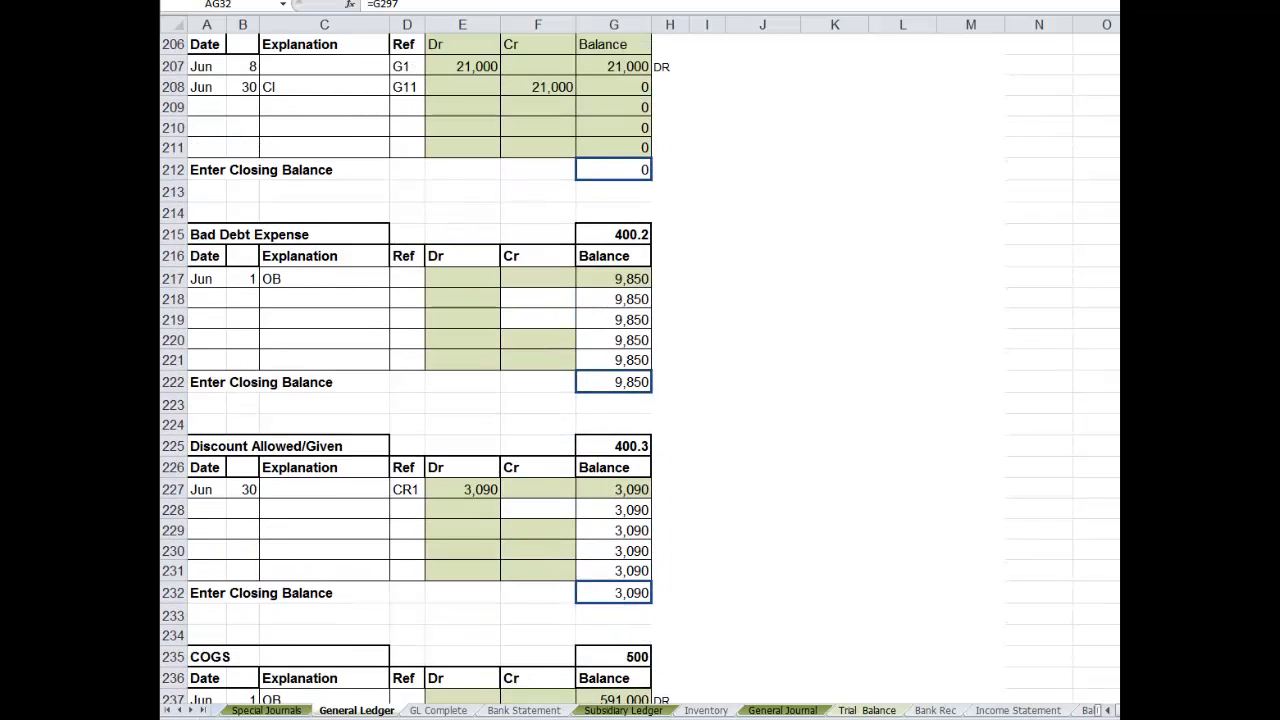
{"action": "scroll", "coordinate": [640, 368], "scroll_direction": "up", "scroll_amount": 5}
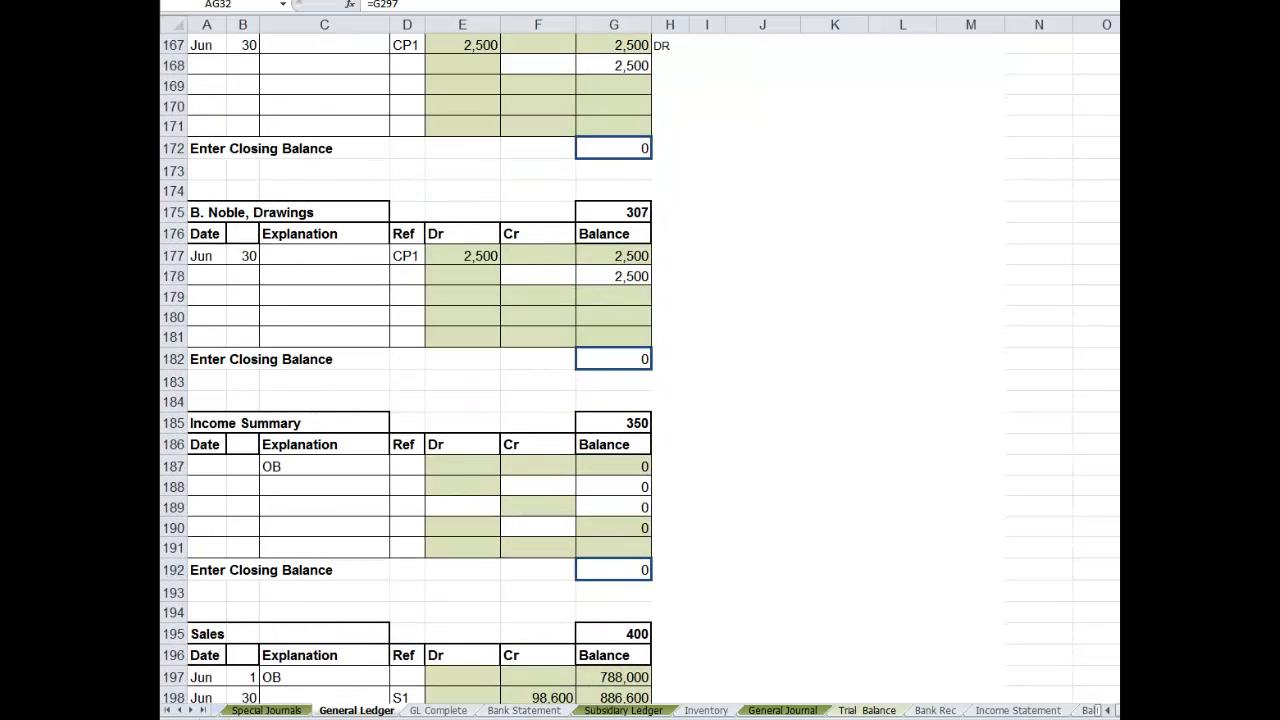
{"action": "scroll", "coordinate": [640, 368], "scroll_direction": "down", "scroll_amount": 5}
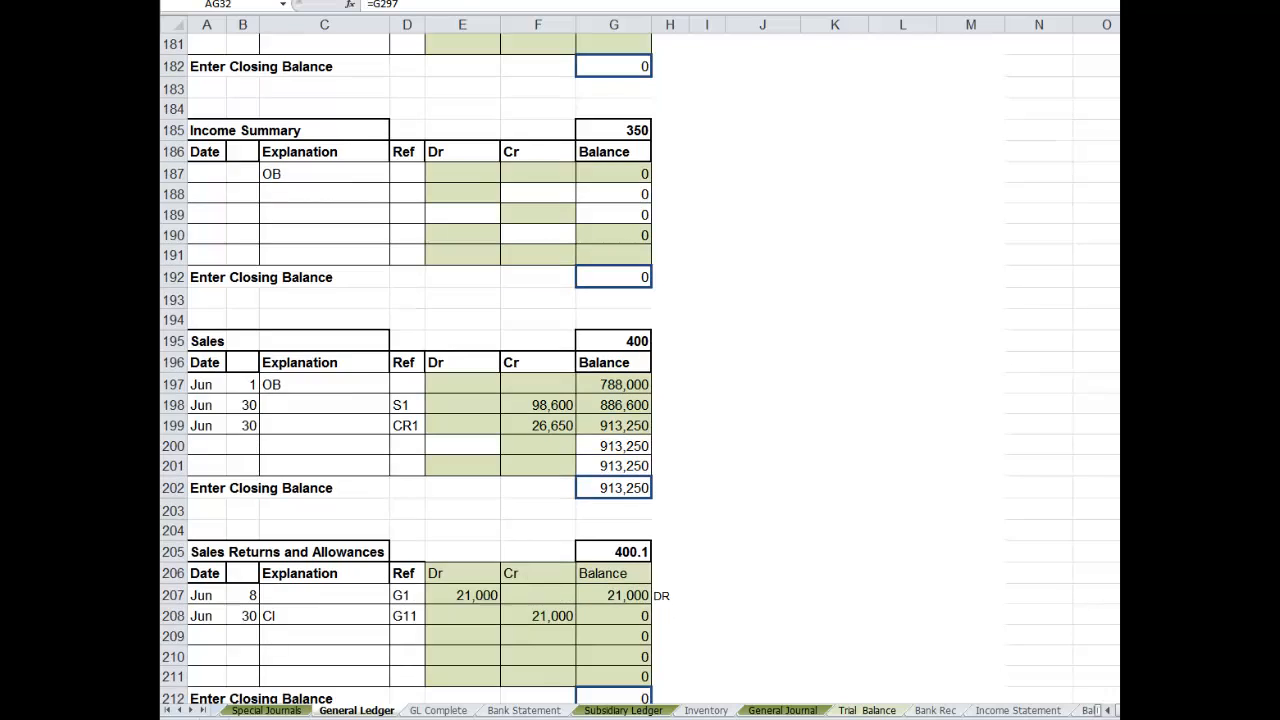
{"action": "left_click", "coordinate": [207, 444]}
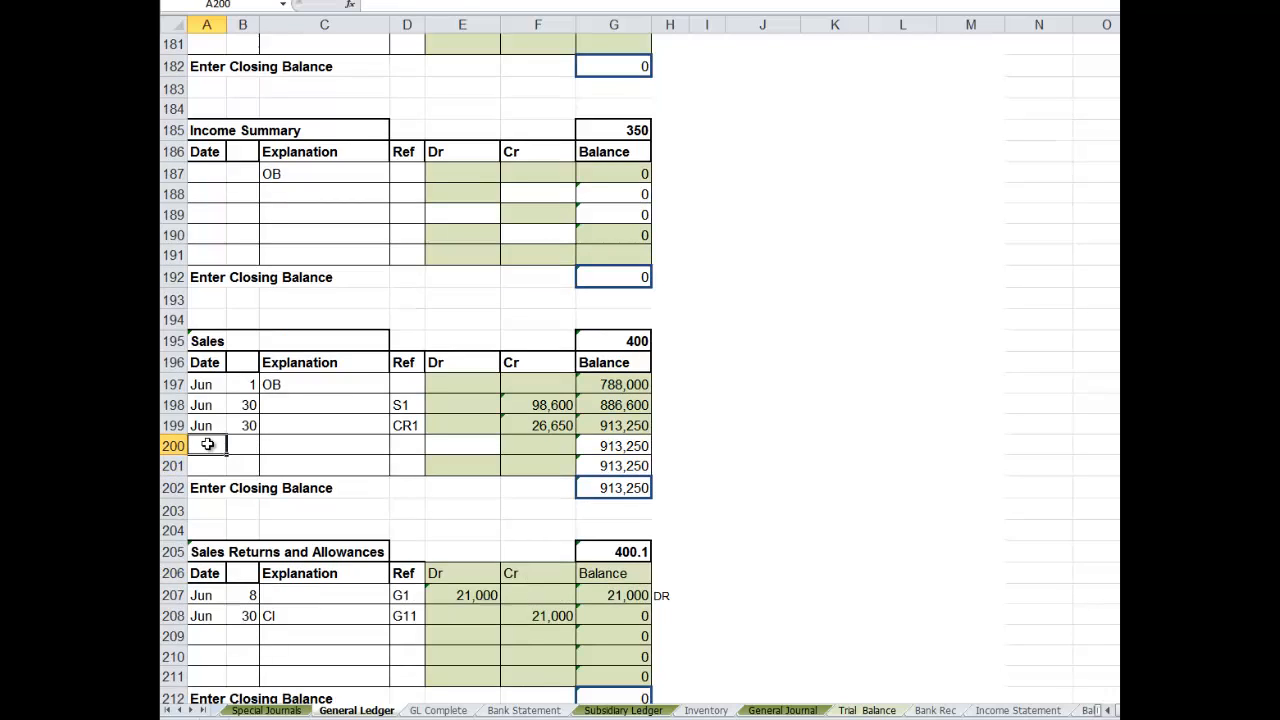
{"action": "type", "text": "Jun"}
{"action": "key", "text": "Tab"}
{"action": "type", "text": "30"}
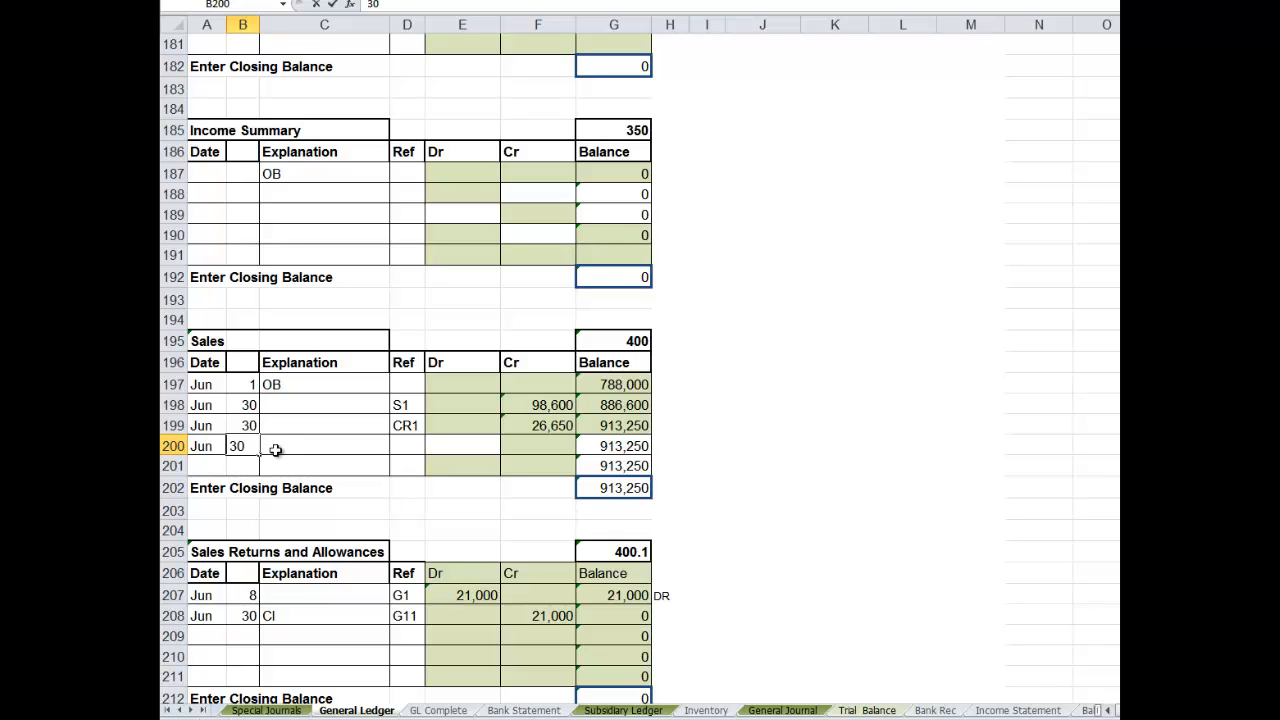
{"action": "key", "text": "Tab"}
{"action": "type", "text": "Clo"}
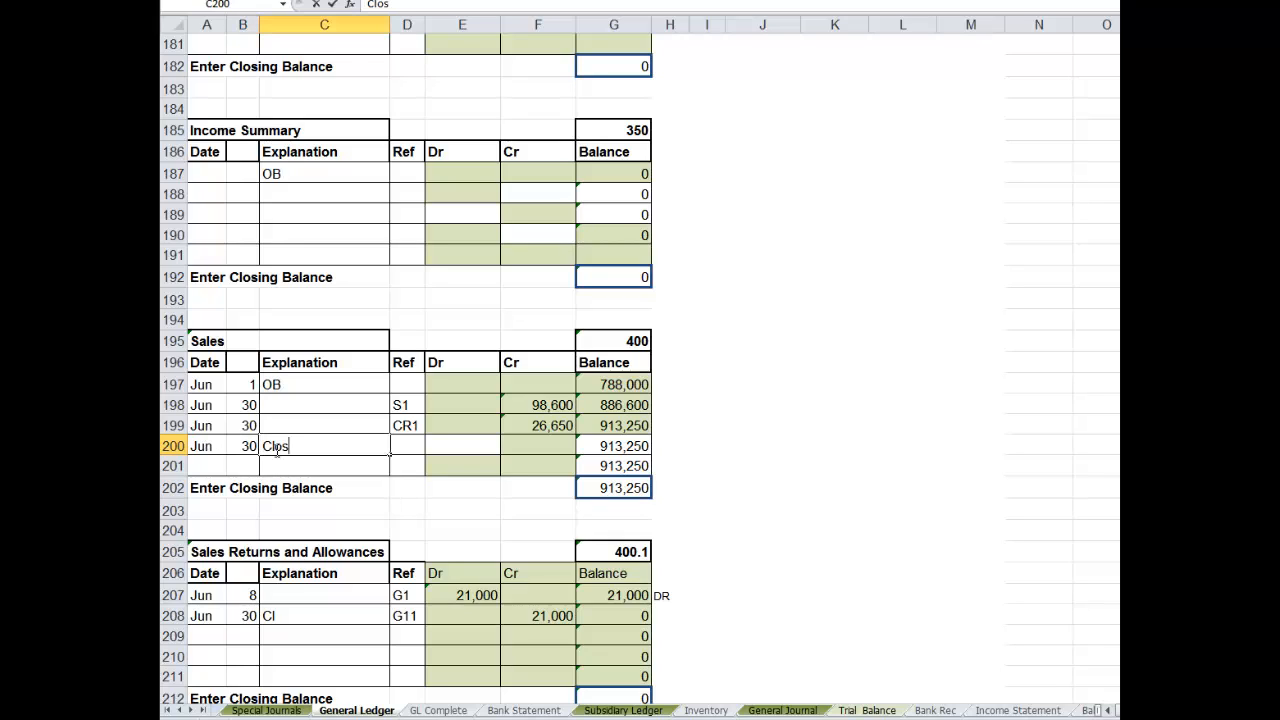
- Link the Sales account's reference cell D200 to the first closing entry's reference in General Journal E69
{"action": "left_click", "coordinate": [402, 449]}
{"action": "type", "text": "="}
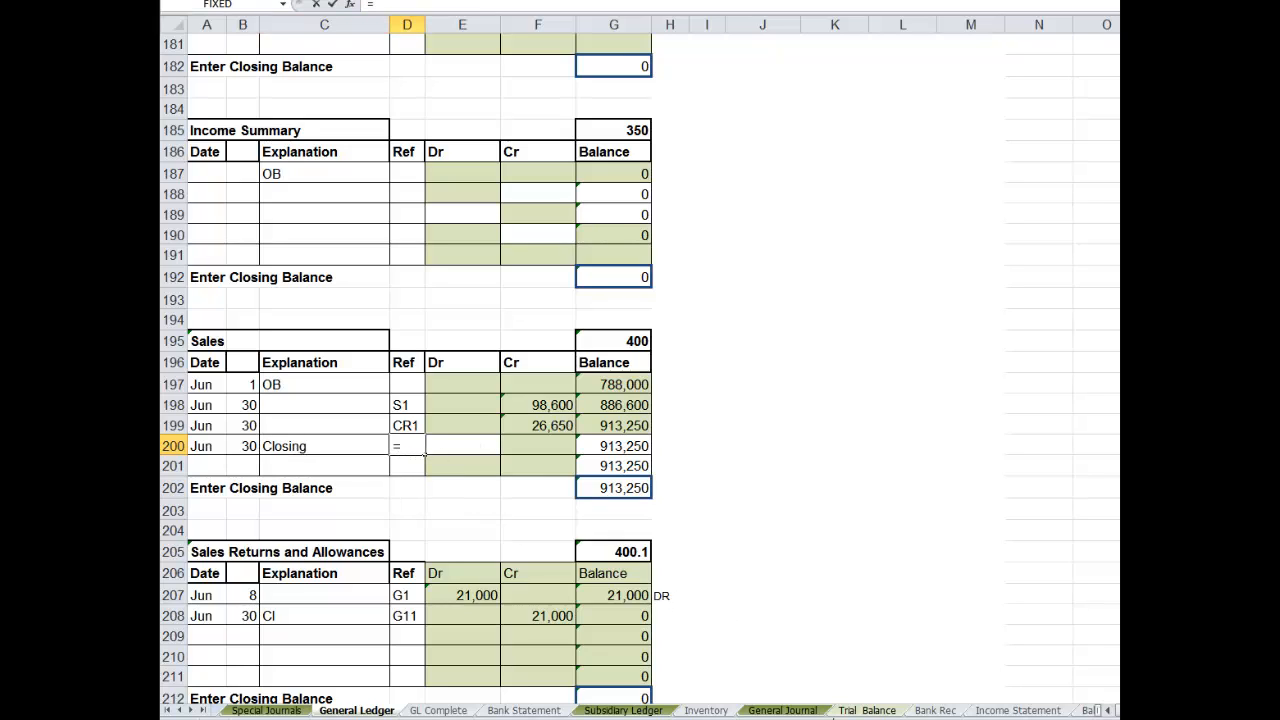
{"action": "left_click", "coordinate": [798, 712]}
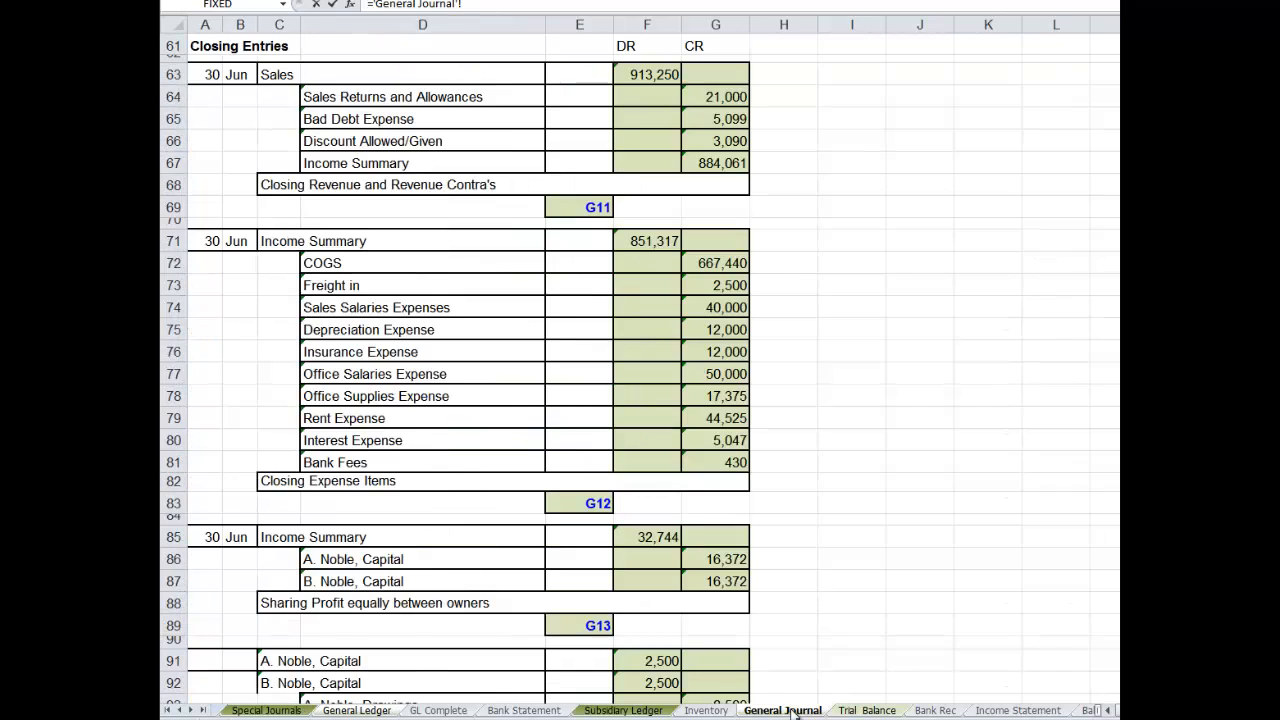
{"action": "left_click", "coordinate": [580, 207]}
{"action": "key", "text": "Return"}
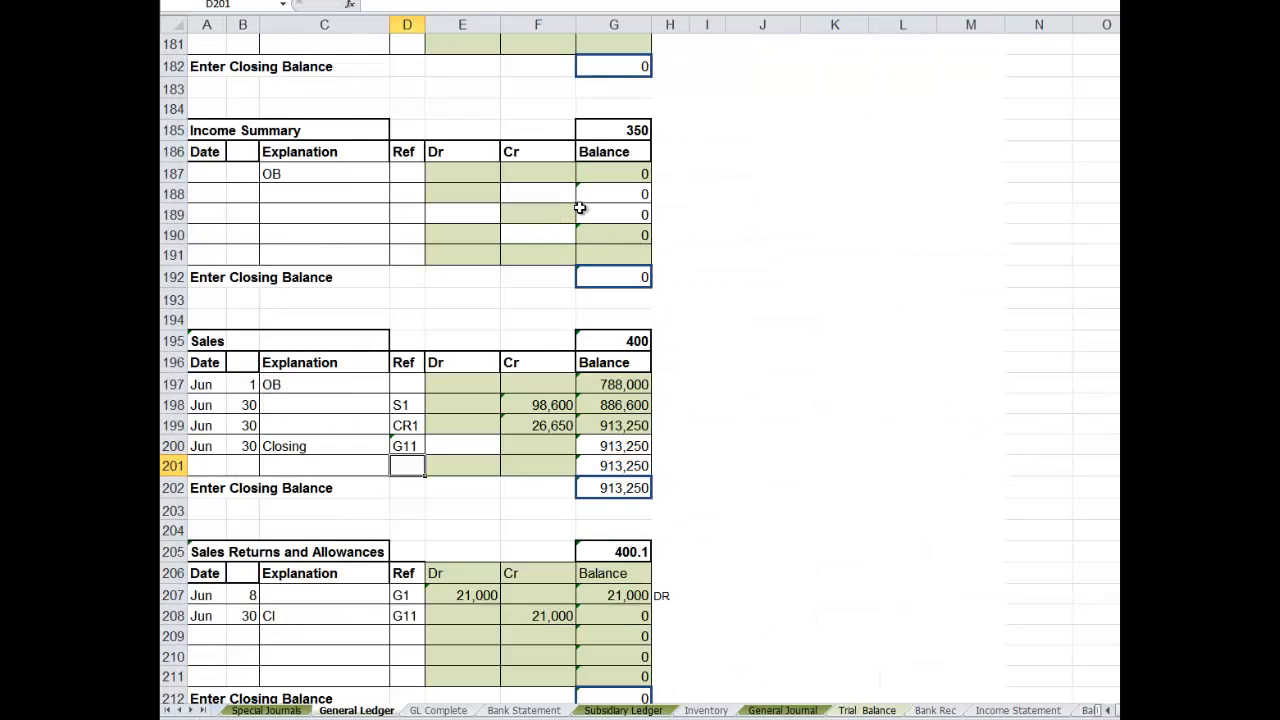
- Link the Sales account's debit cell E200 to the Sales debit amount in General Journal F63
{"action": "left_click", "coordinate": [444, 446]}
{"action": "type", "text": "="}
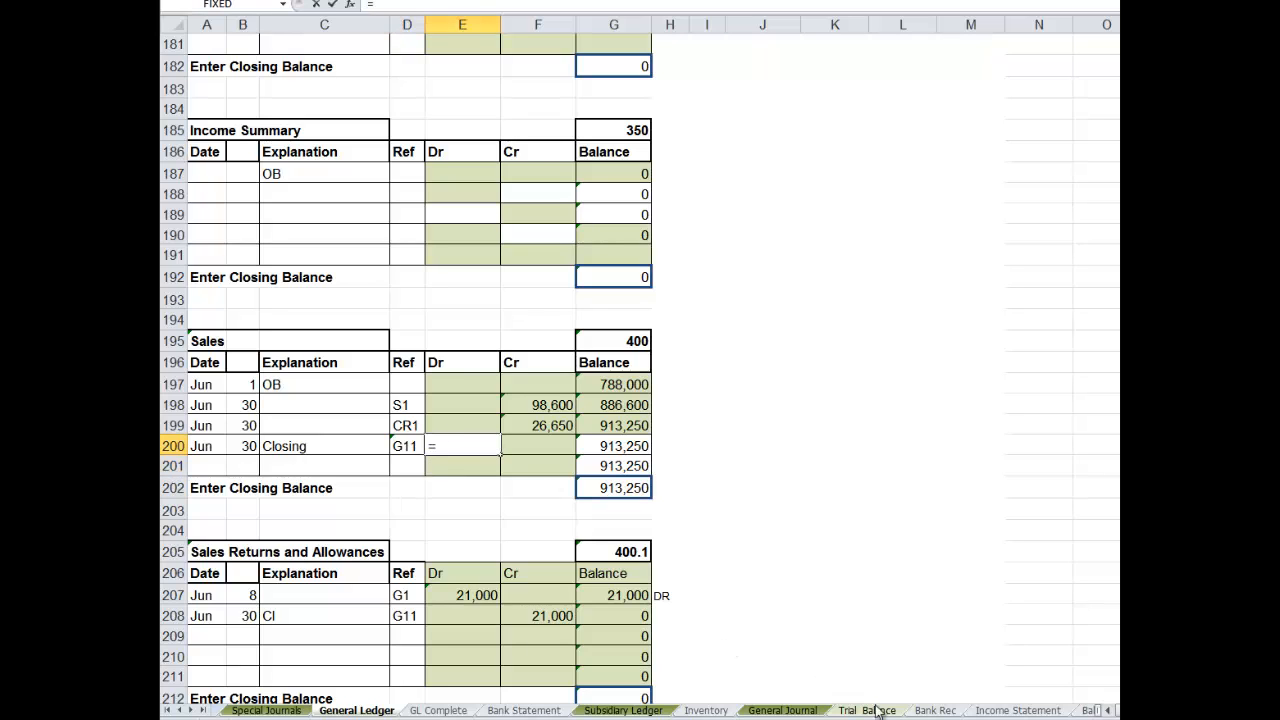
{"action": "left_click", "coordinate": [806, 711]}
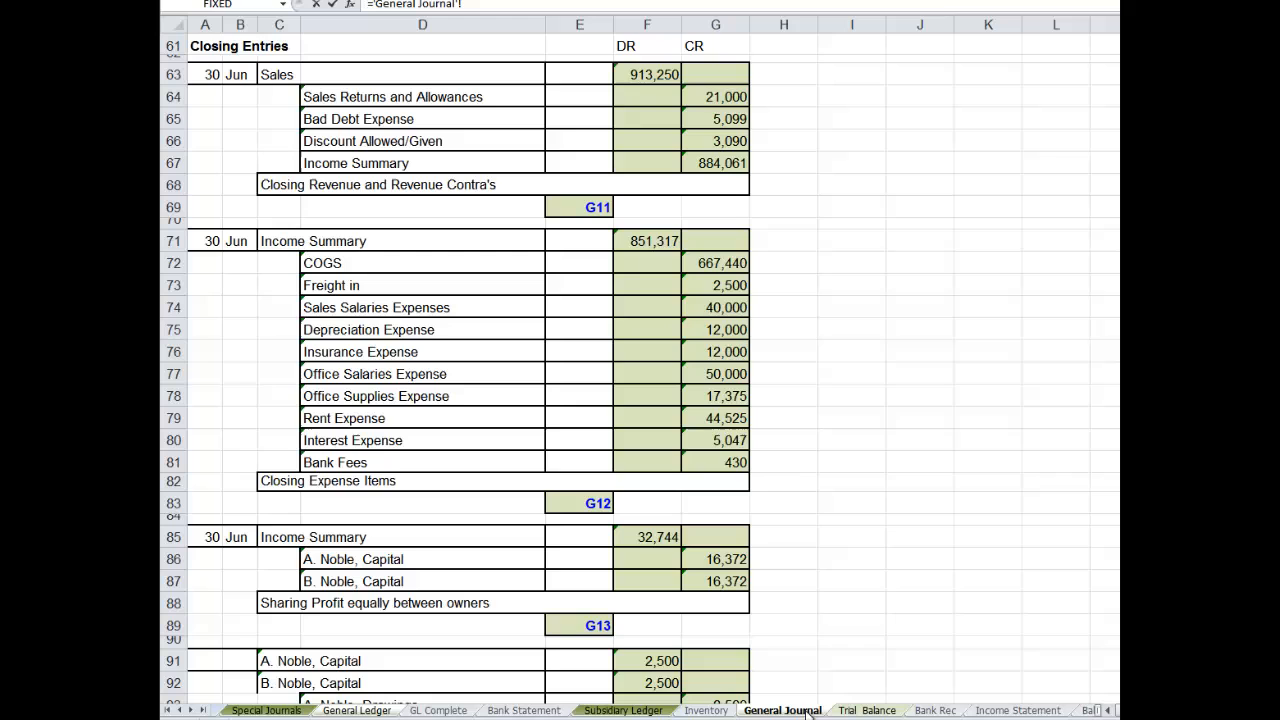
{"action": "left_click", "coordinate": [638, 76]}
{"action": "key", "text": "Return"}
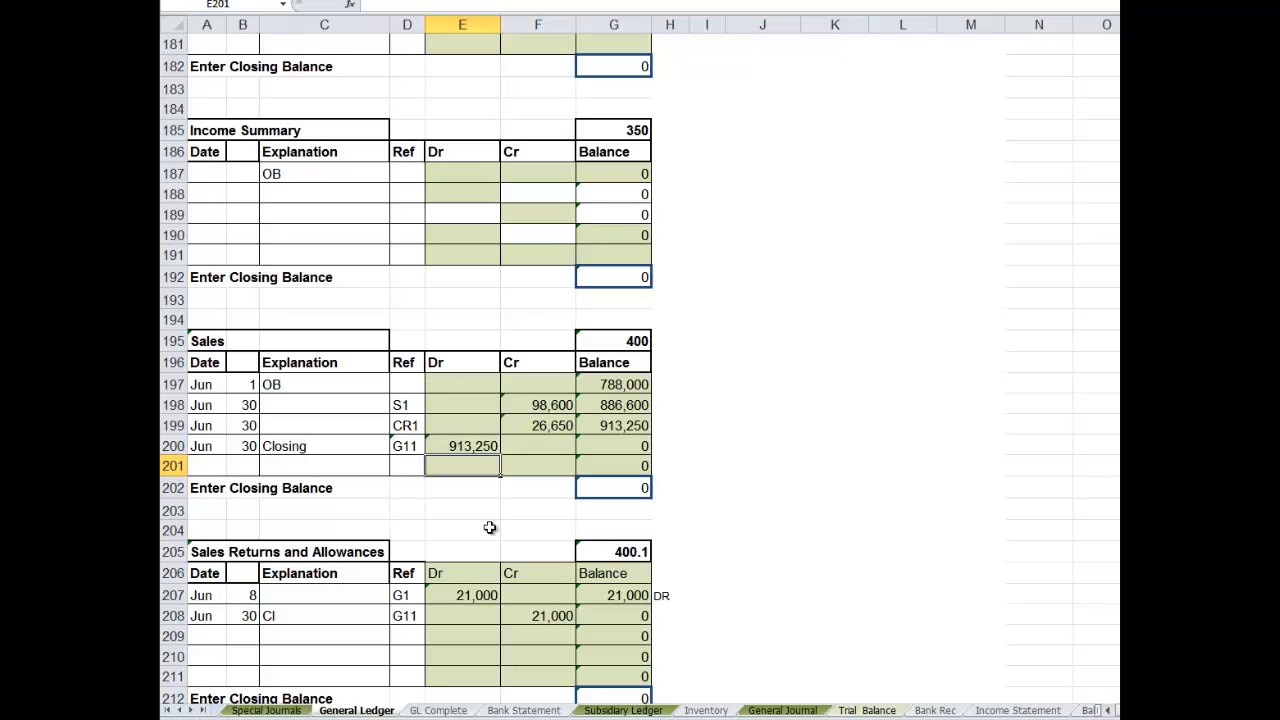
- Link the General Journal's Sales reference cell E63 to the Sales account number in General Ledger G195
{"action": "left_click", "coordinate": [778, 710]}
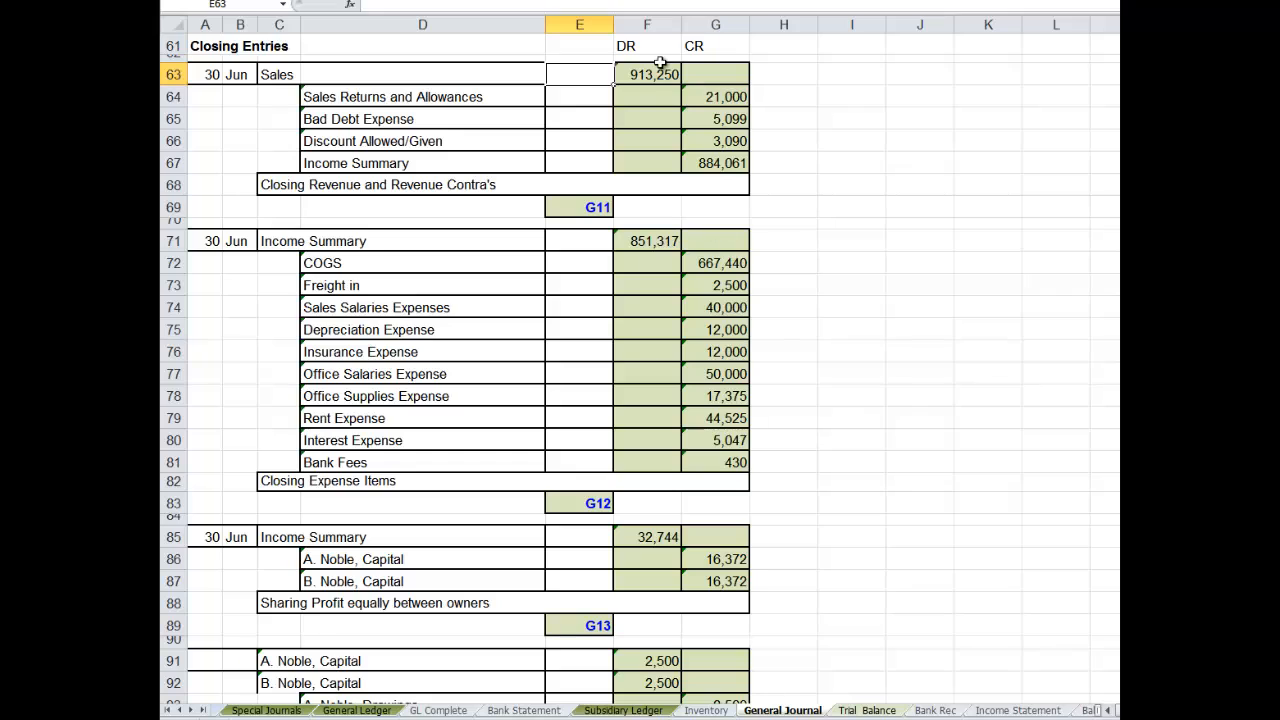
{"action": "type", "text": "="}
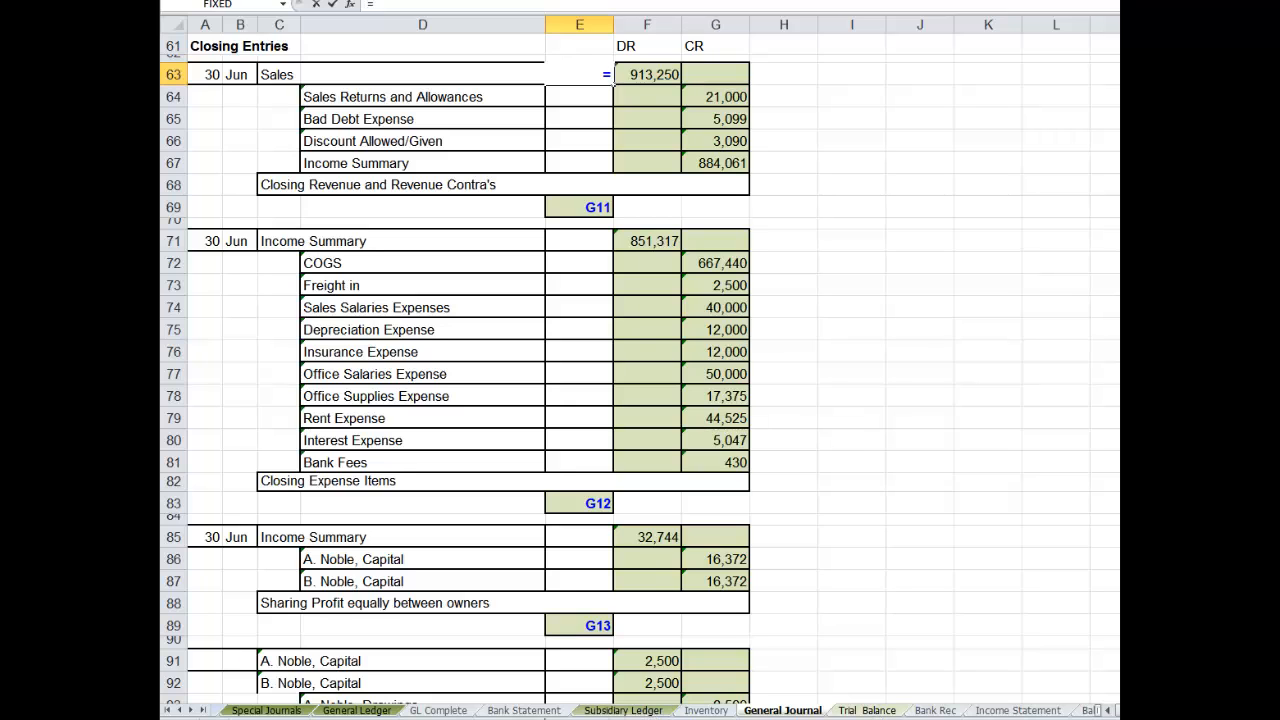
{"action": "left_click", "coordinate": [356, 710]}
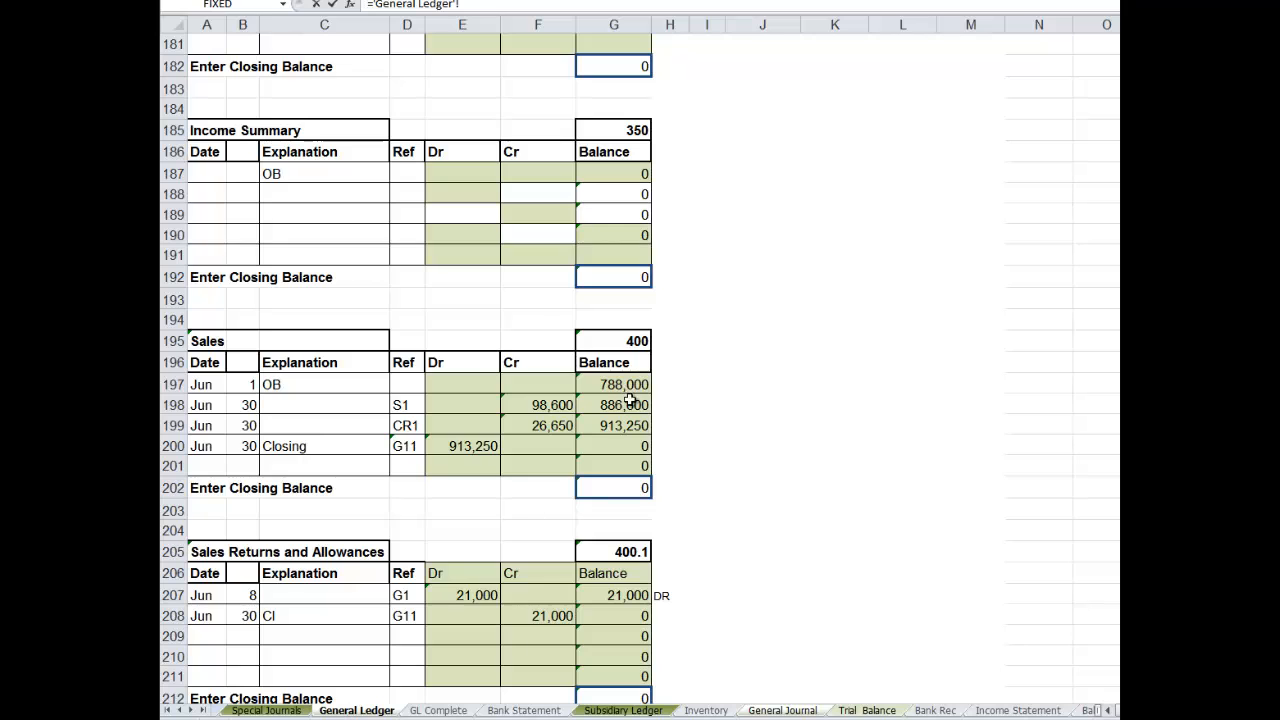
{"action": "left_click", "coordinate": [628, 342]}
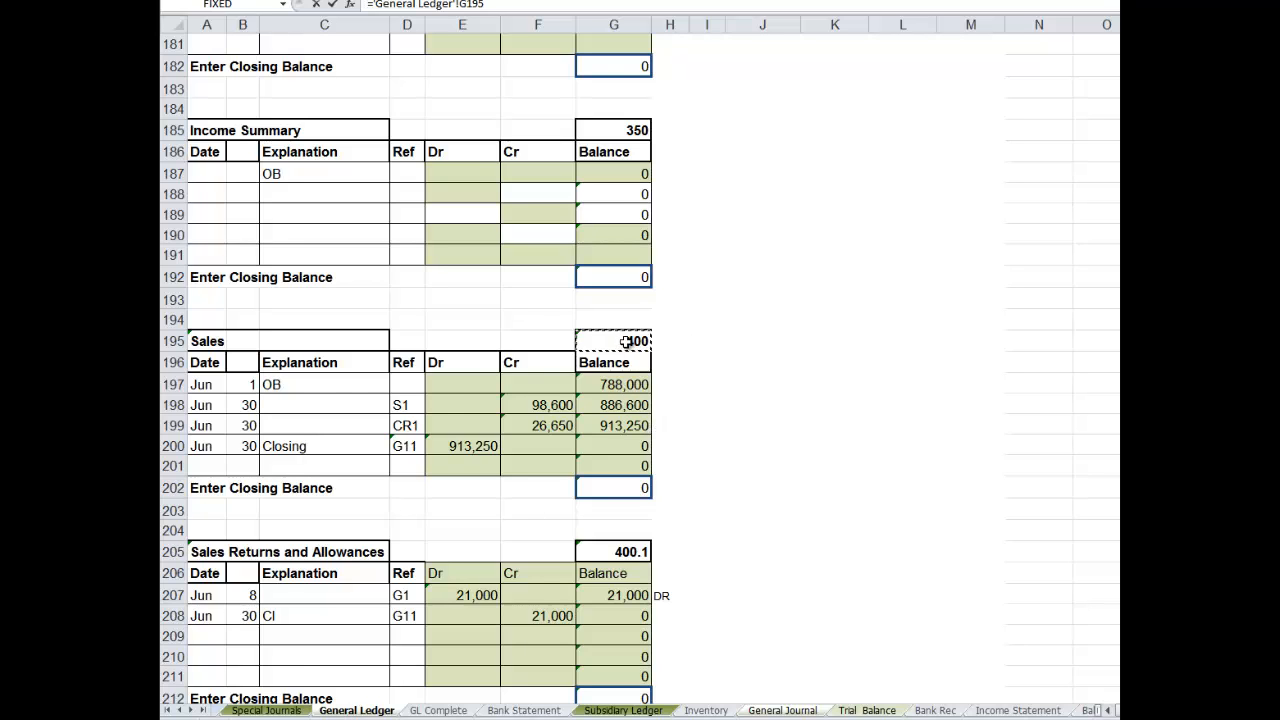
{"action": "key", "text": "Return"}
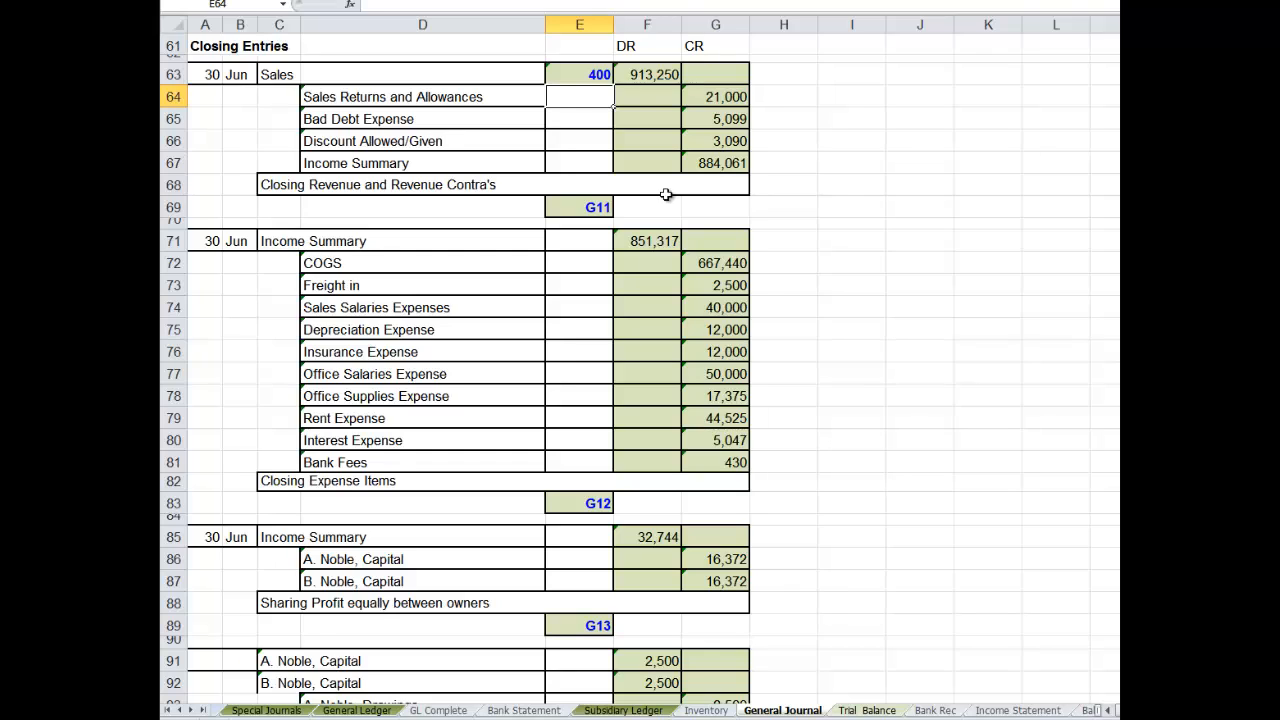
{"action": "left_click", "coordinate": [585, 164]}
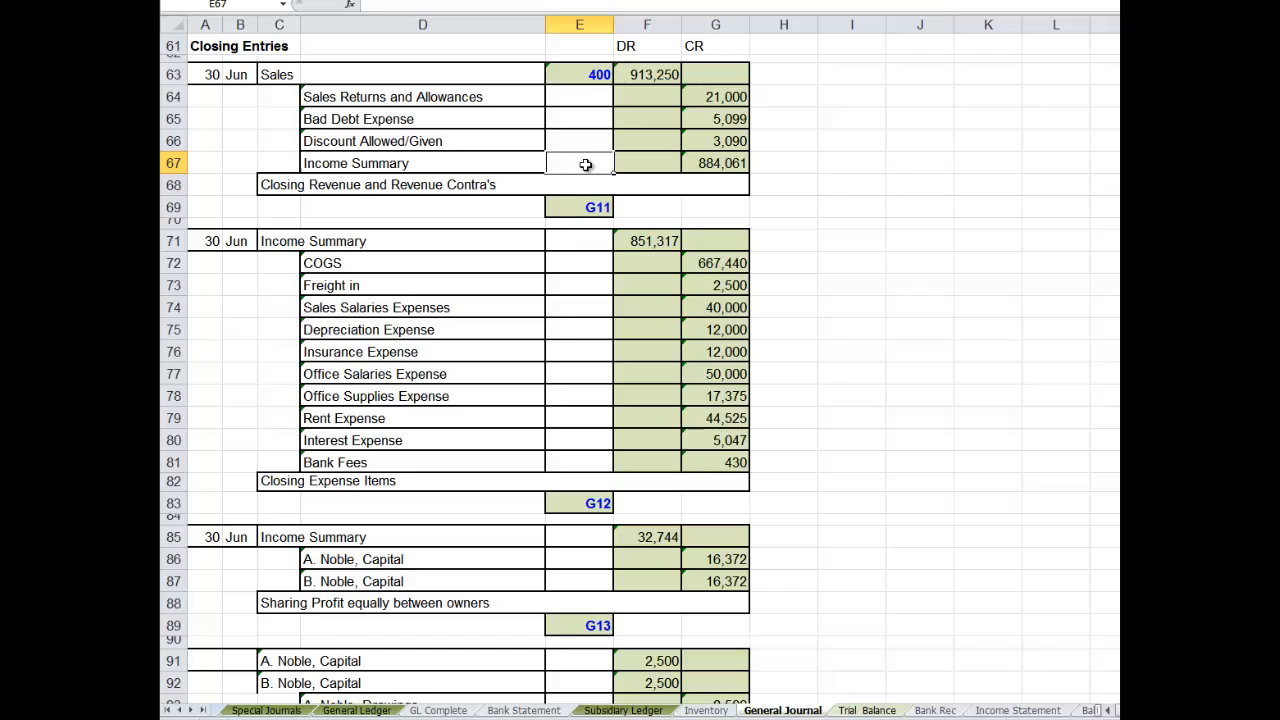
{"action": "type", "text": "="}
{"action": "key", "text": "Escape"}
- Clear the "OB" explanation in C187 of the General Ledger's Income Summary account
{"action": "left_click", "coordinate": [357, 710]}
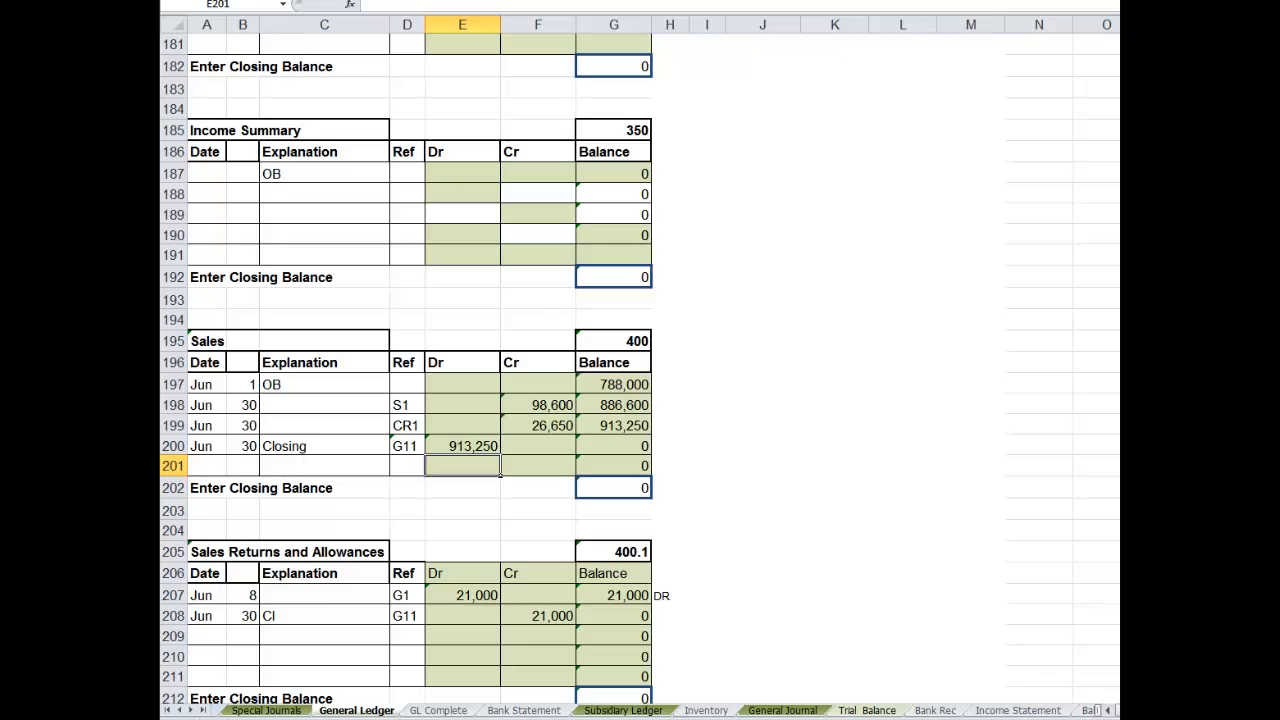
{"action": "scroll", "coordinate": [640, 368], "scroll_direction": "down", "scroll_amount": 7}
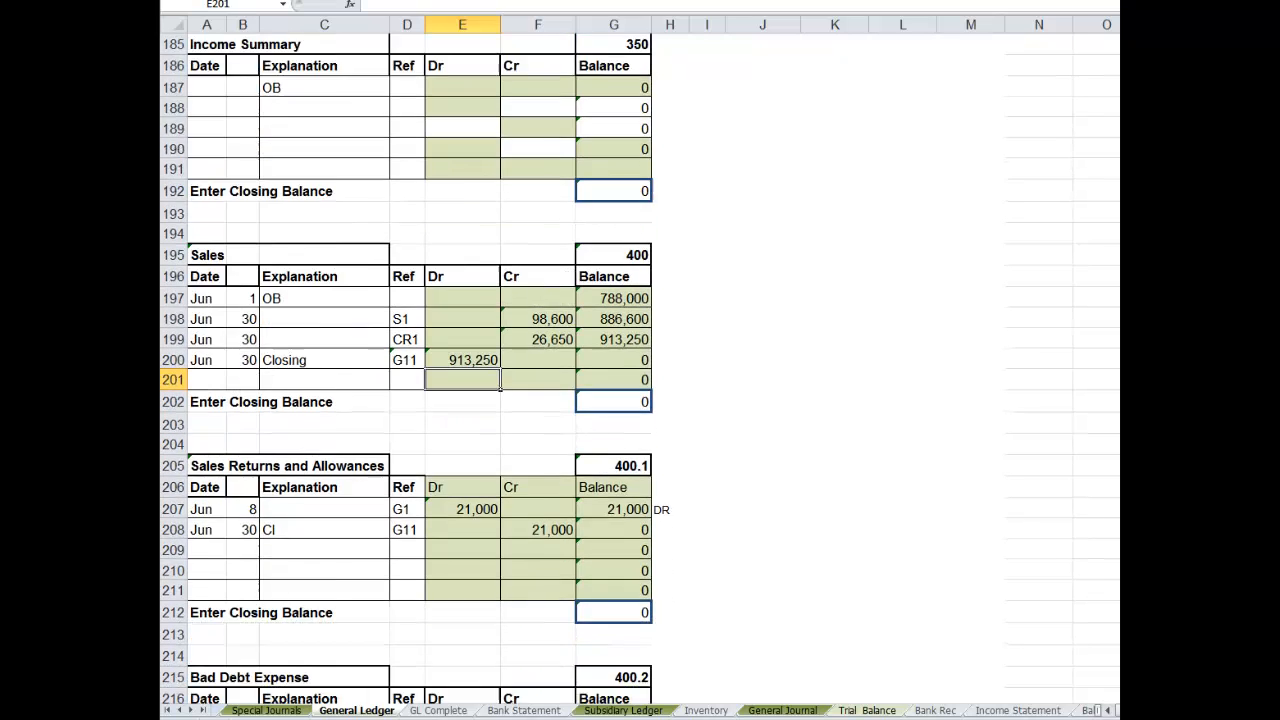
{"action": "scroll", "coordinate": [640, 368], "scroll_direction": "down", "scroll_amount": 7}
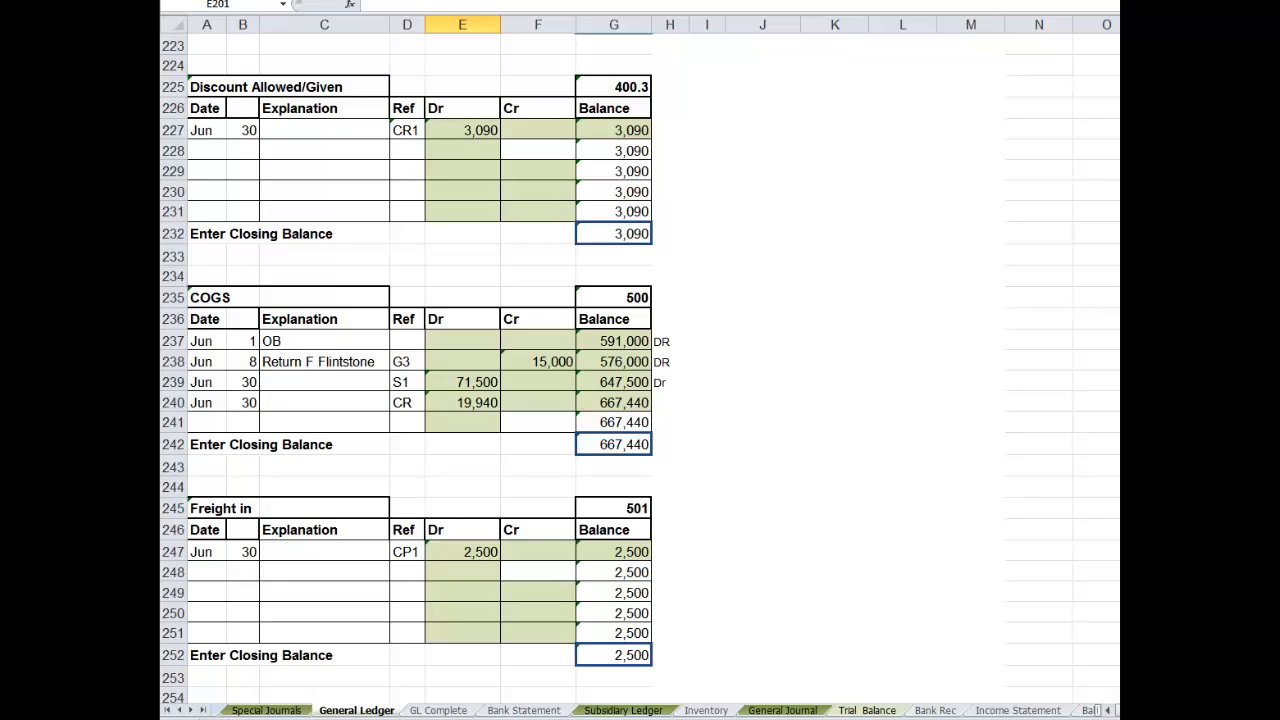
{"action": "scroll", "coordinate": [640, 368], "scroll_direction": "up", "scroll_amount": 8}
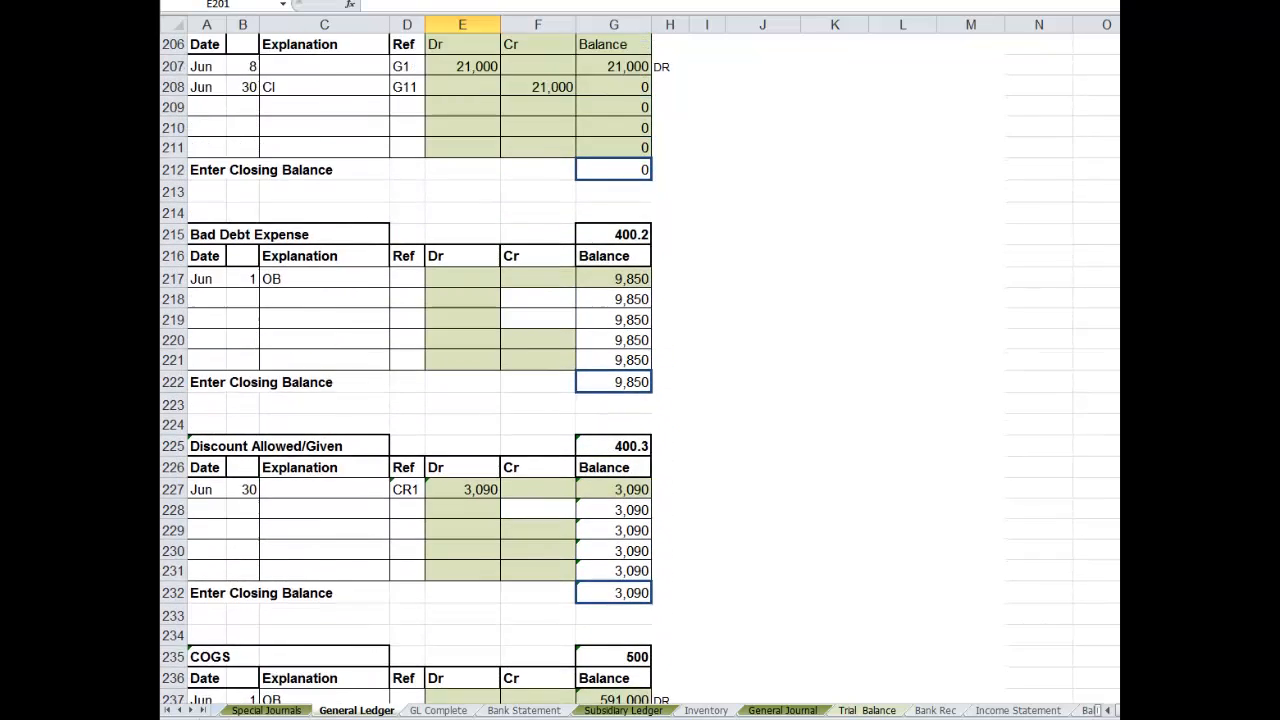
{"action": "scroll", "coordinate": [640, 368], "scroll_direction": "up", "scroll_amount": 10}
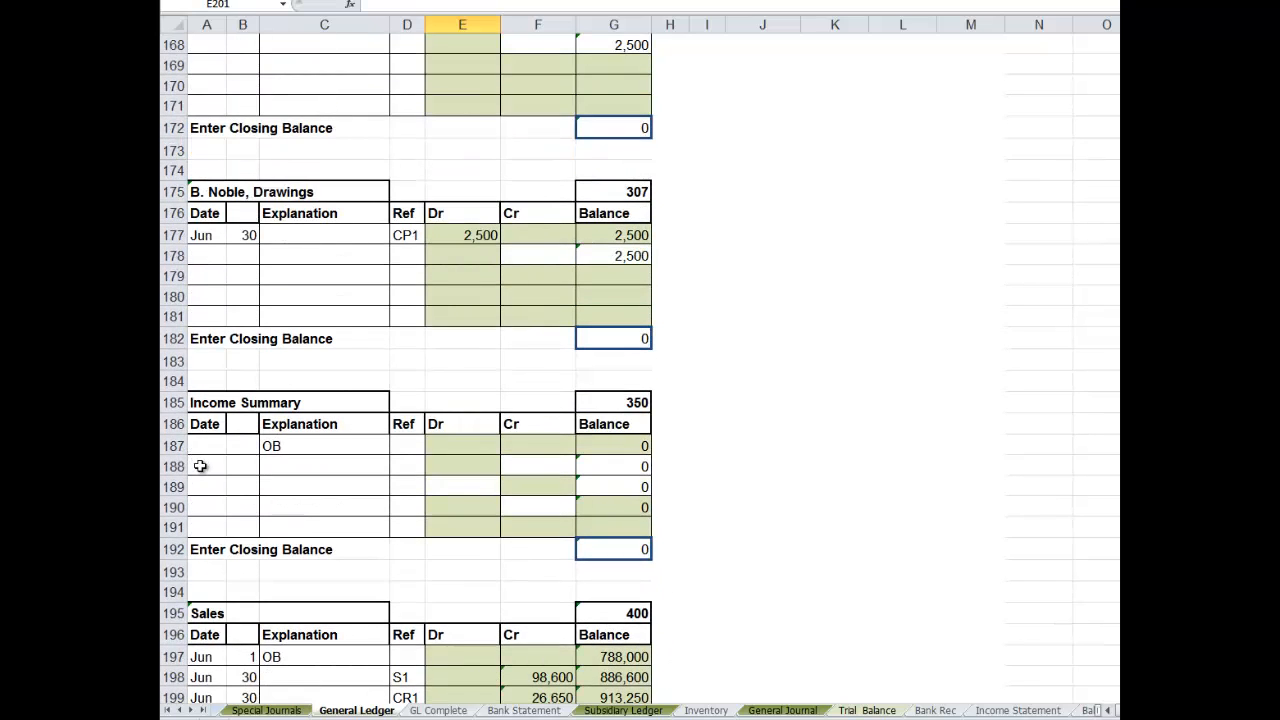
{"action": "left_click", "coordinate": [287, 445]}
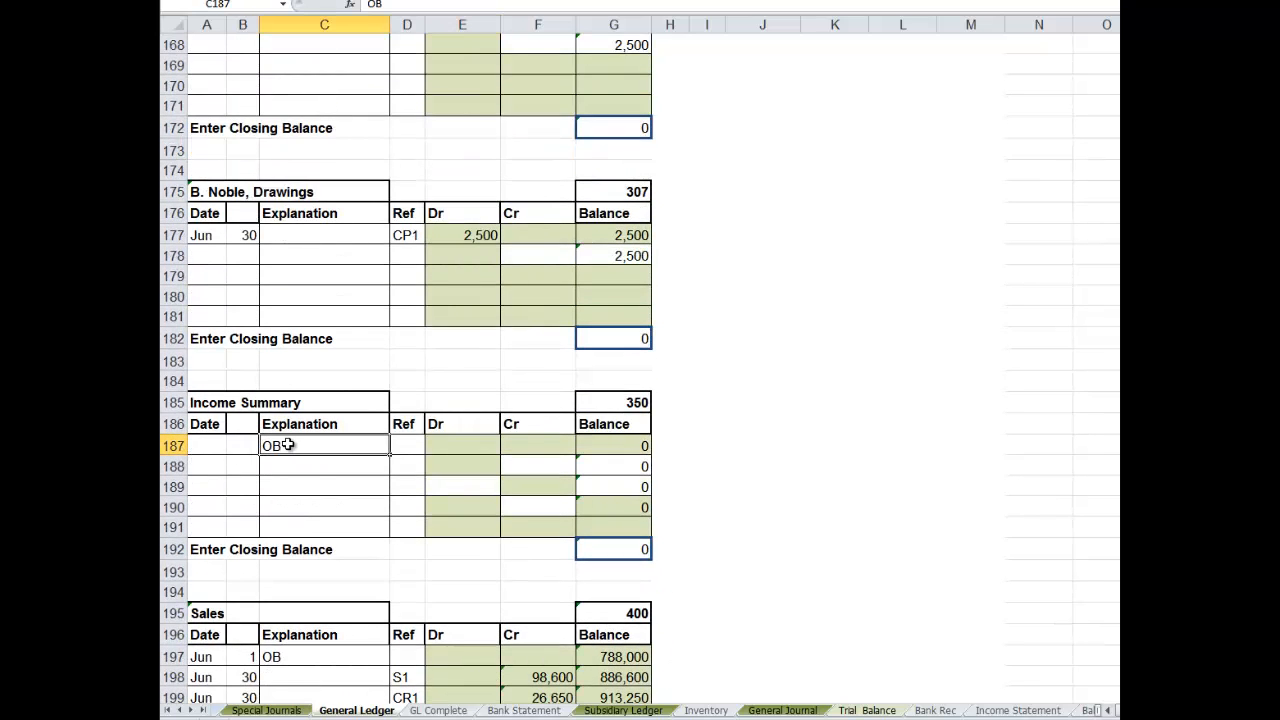
{"action": "key", "text": "BackSpace"}
- Enter the date Jun 30 and the explanation "Closing Entries" in row 188 of the Income Summary account
{"action": "left_click", "coordinate": [207, 466]}
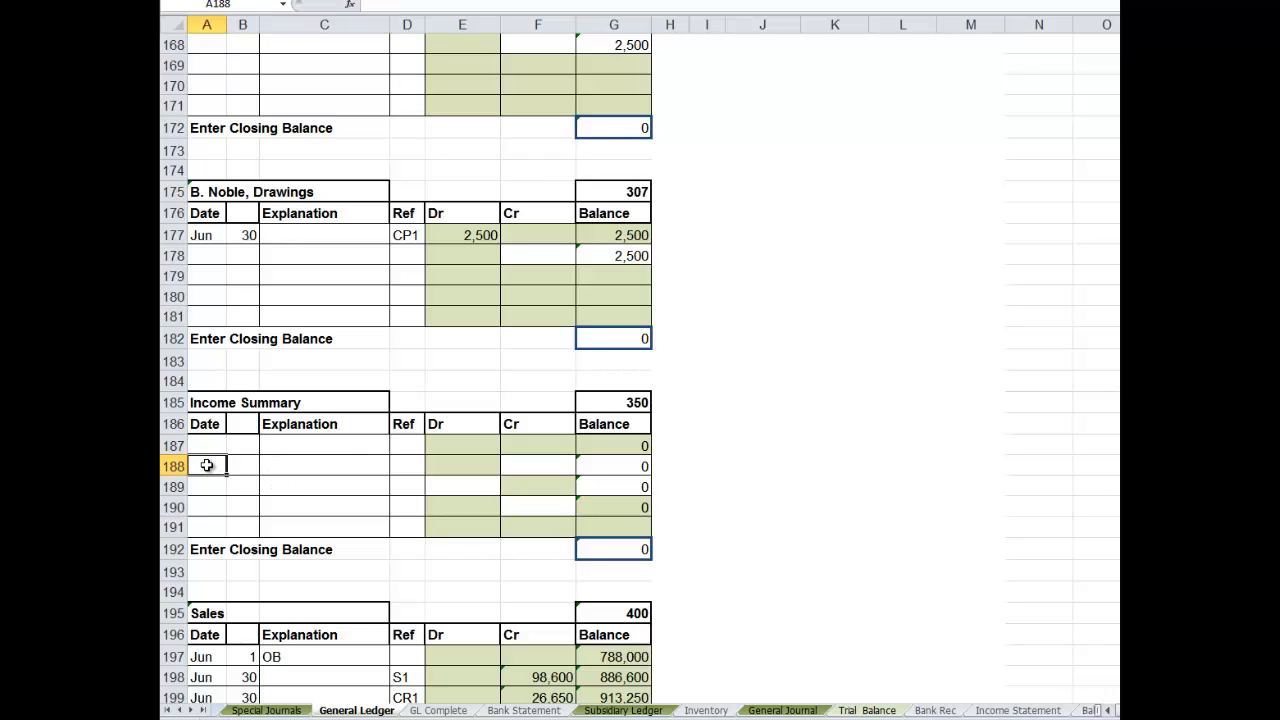
{"action": "type", "text": "Jun"}
{"action": "key", "text": "Tab"}
{"action": "type", "text": "3"}
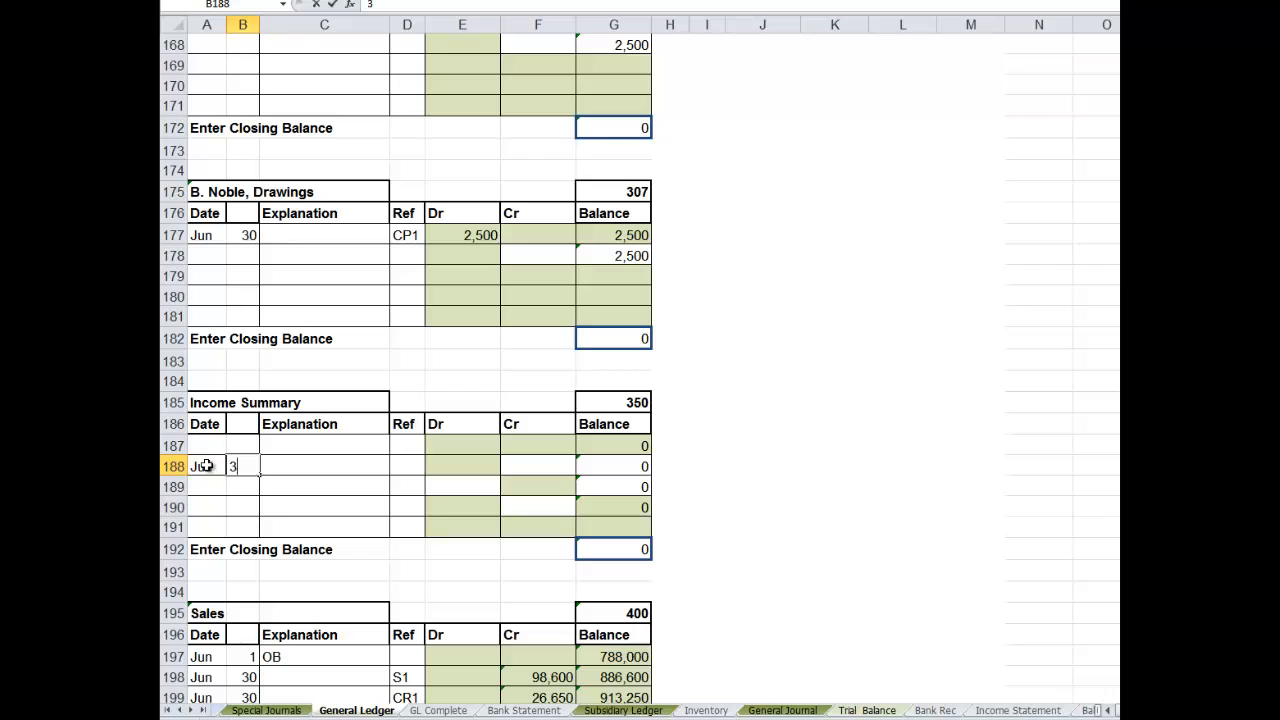
{"action": "key", "text": "Tab"}
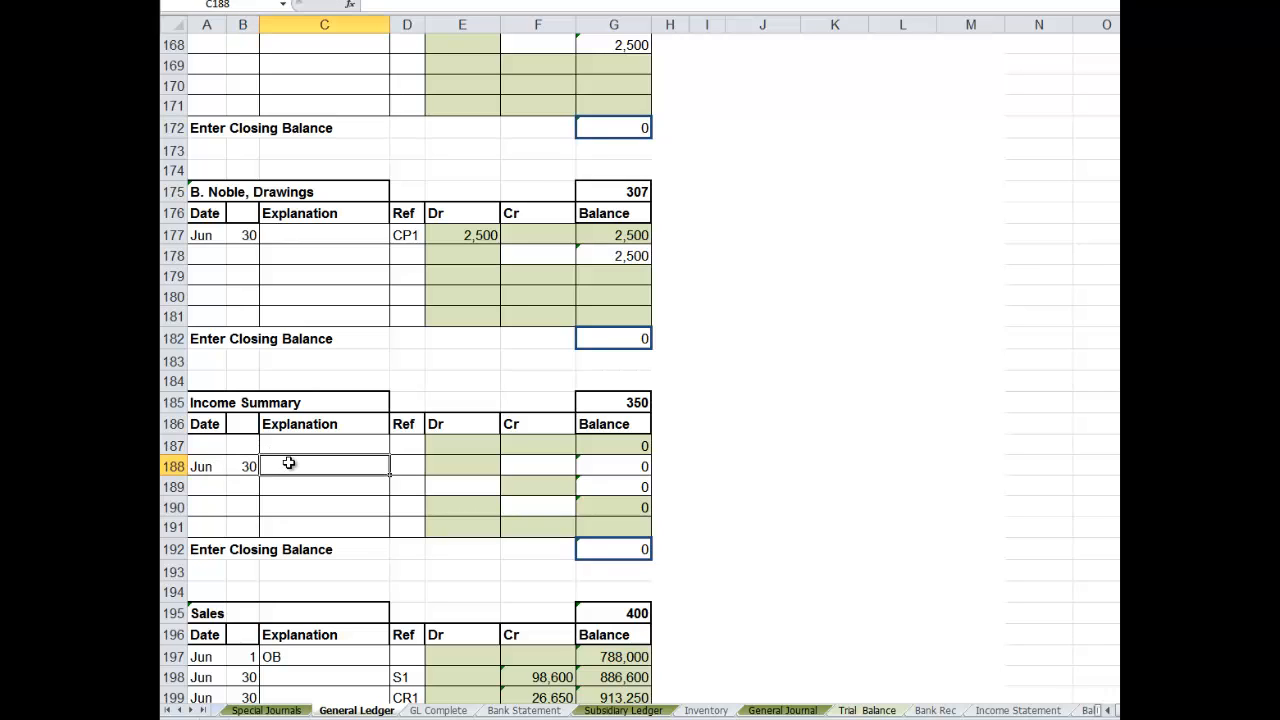
{"action": "type", "text": "Closing Entries"}
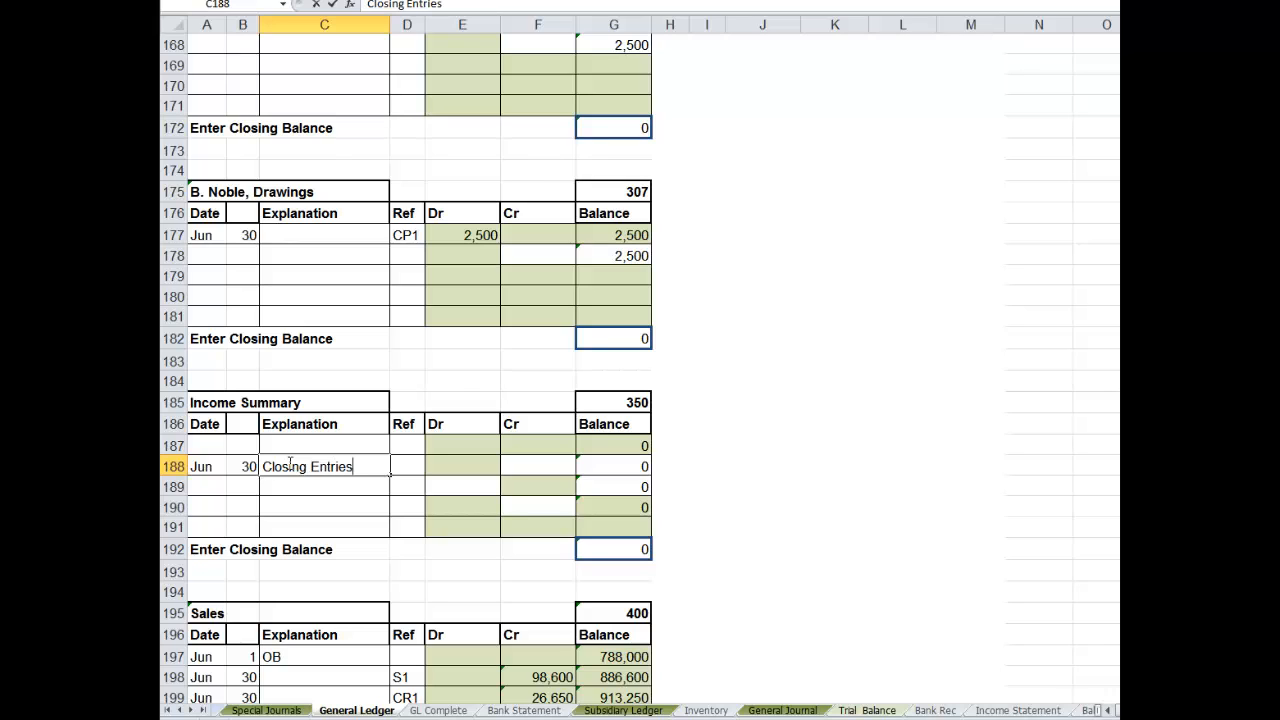
- Link the Income Summary account's credit cell F188 to the Income Summary credit in General Journal G67
{"action": "left_click", "coordinate": [515, 470]}
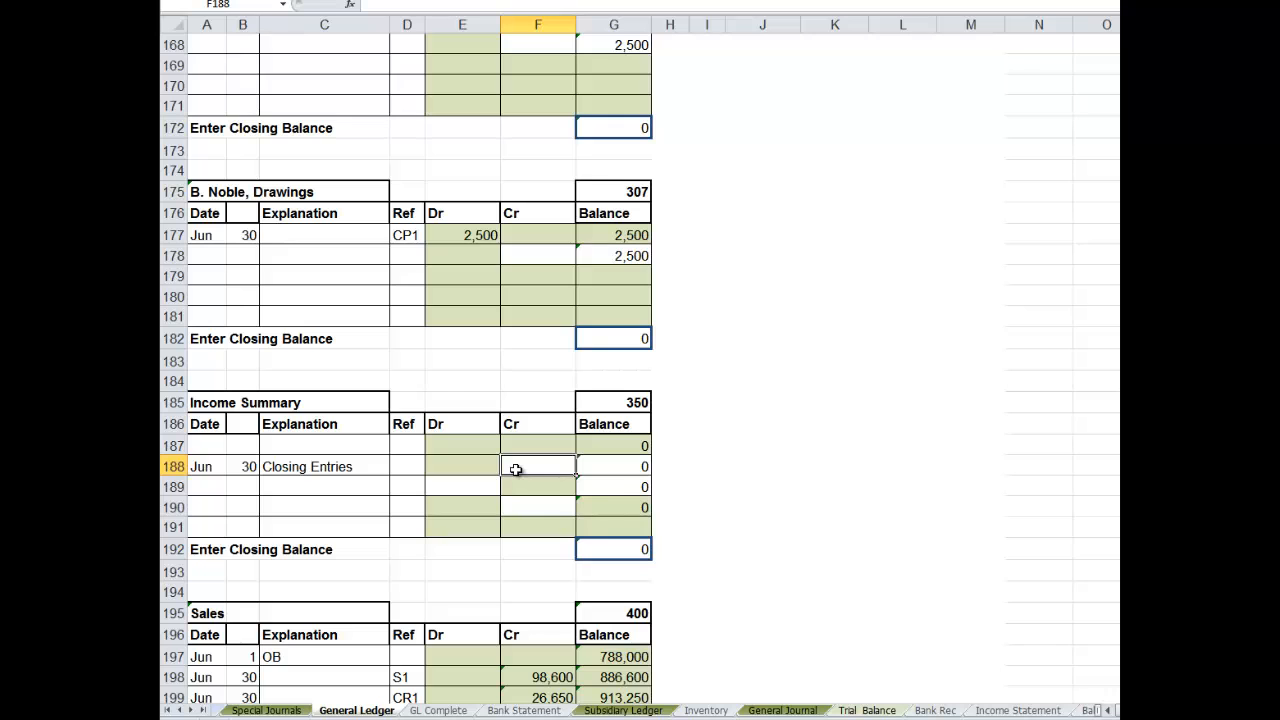
{"action": "type", "text": "="}
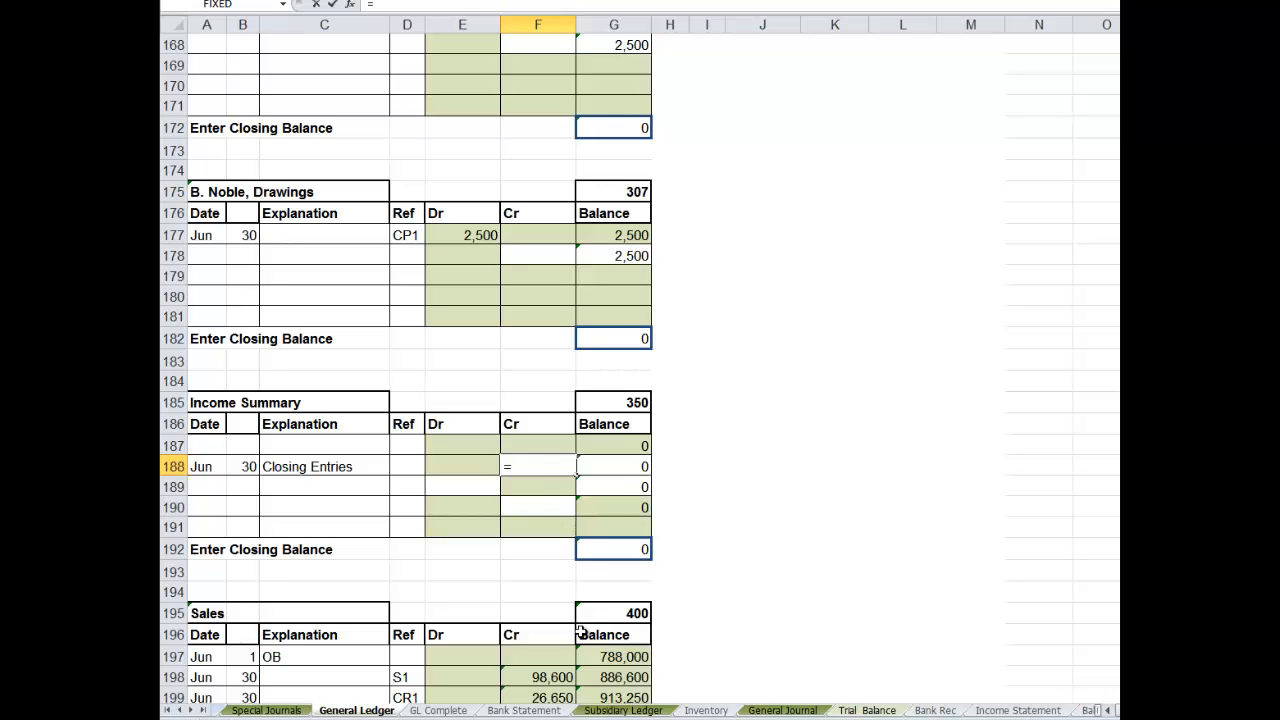
{"action": "left_click", "coordinate": [783, 710]}
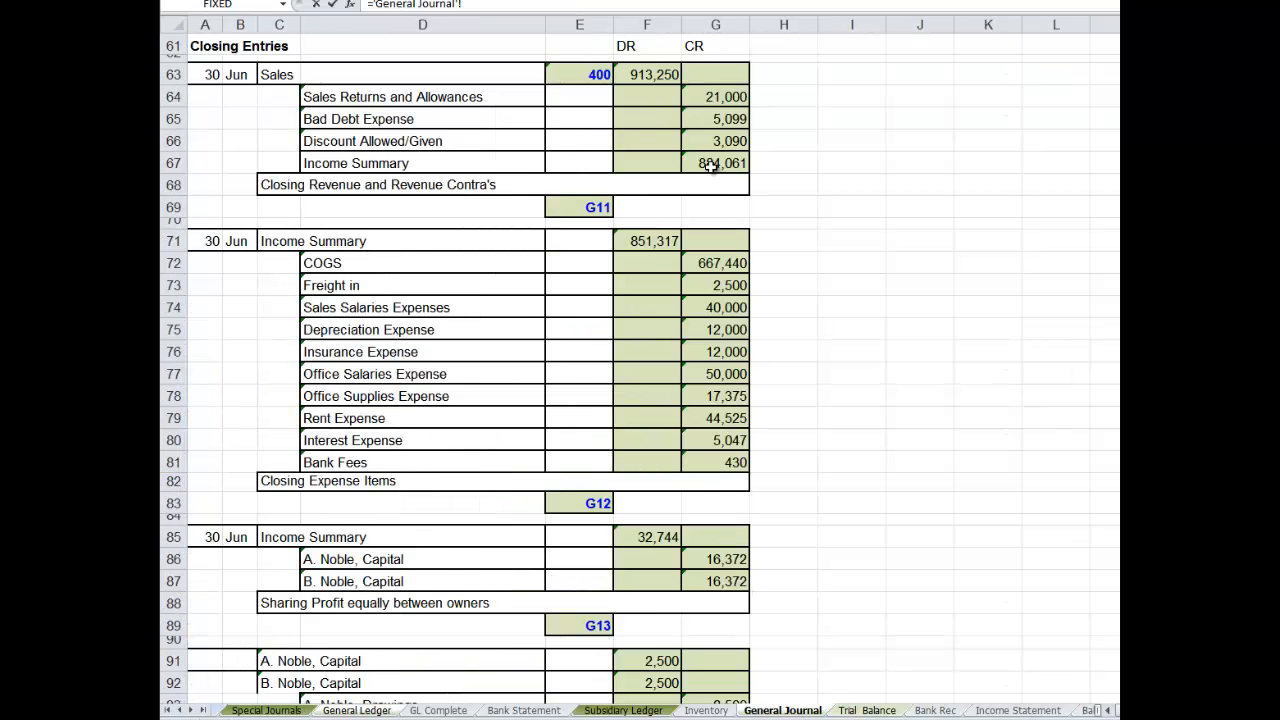
{"action": "left_click", "coordinate": [710, 166]}
{"action": "key", "text": "Return"}
{"action": "left_click", "coordinate": [707, 213]}
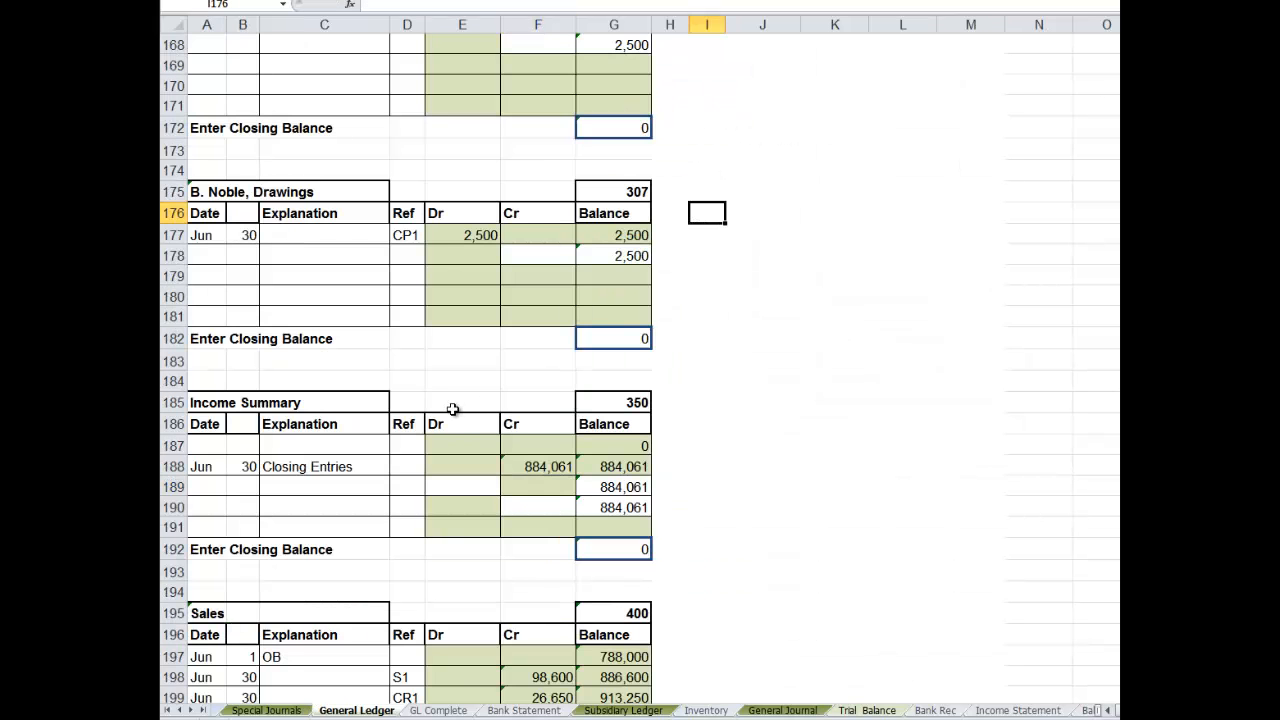
- Link the Income Summary account's reference cell D188 to the first closing entry's reference in General Journal E69
{"action": "left_click", "coordinate": [412, 462]}
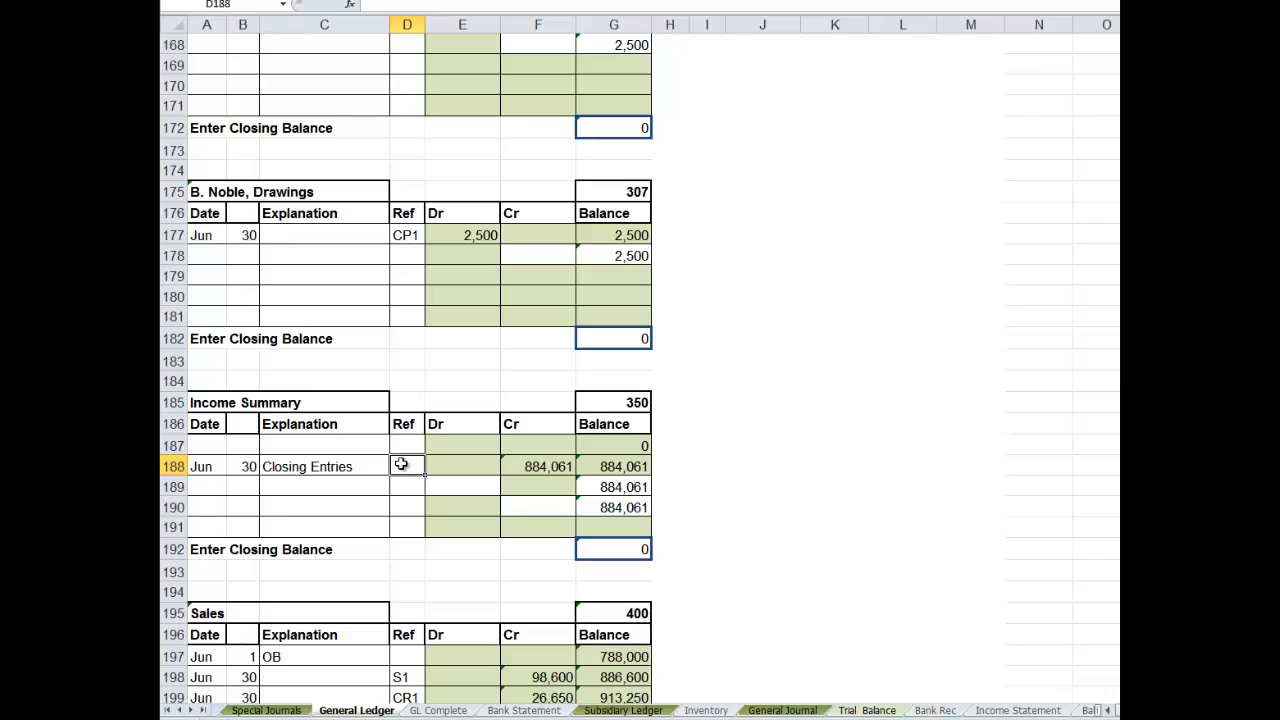
{"action": "type", "text": "="}
{"action": "left_click", "coordinate": [783, 710]}
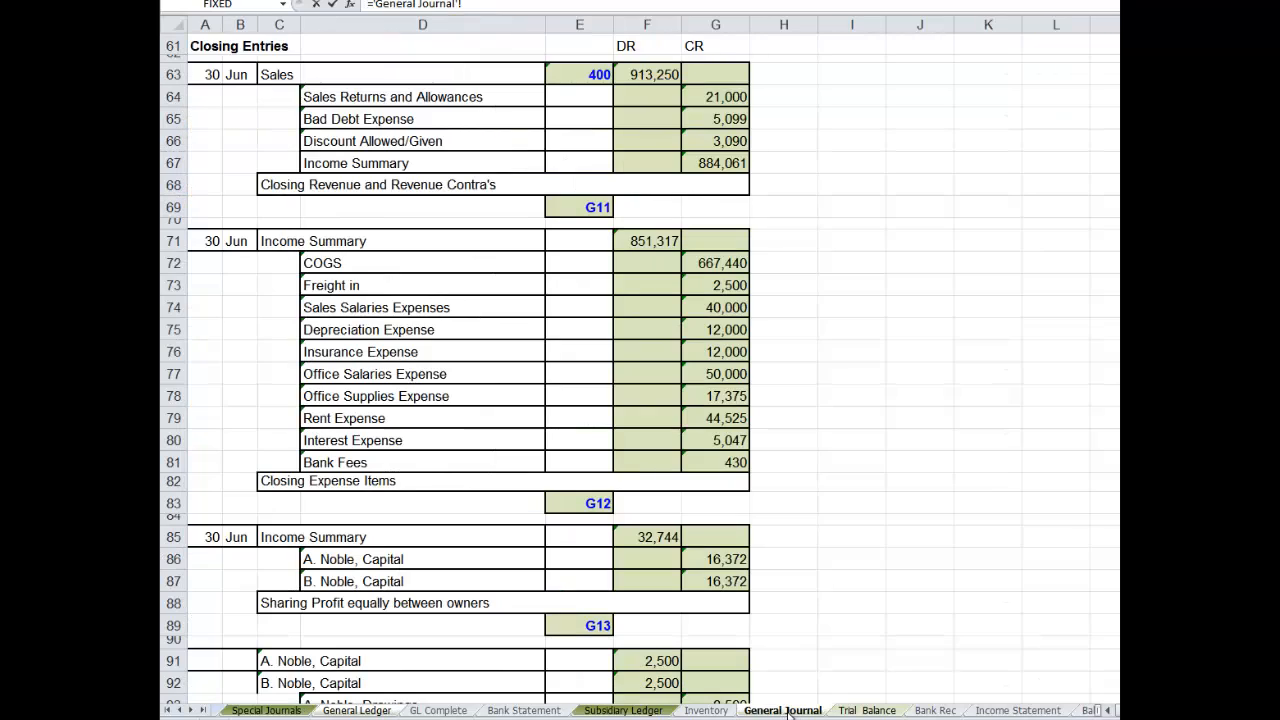
{"action": "left_click", "coordinate": [580, 210]}
{"action": "key", "text": "Return"}
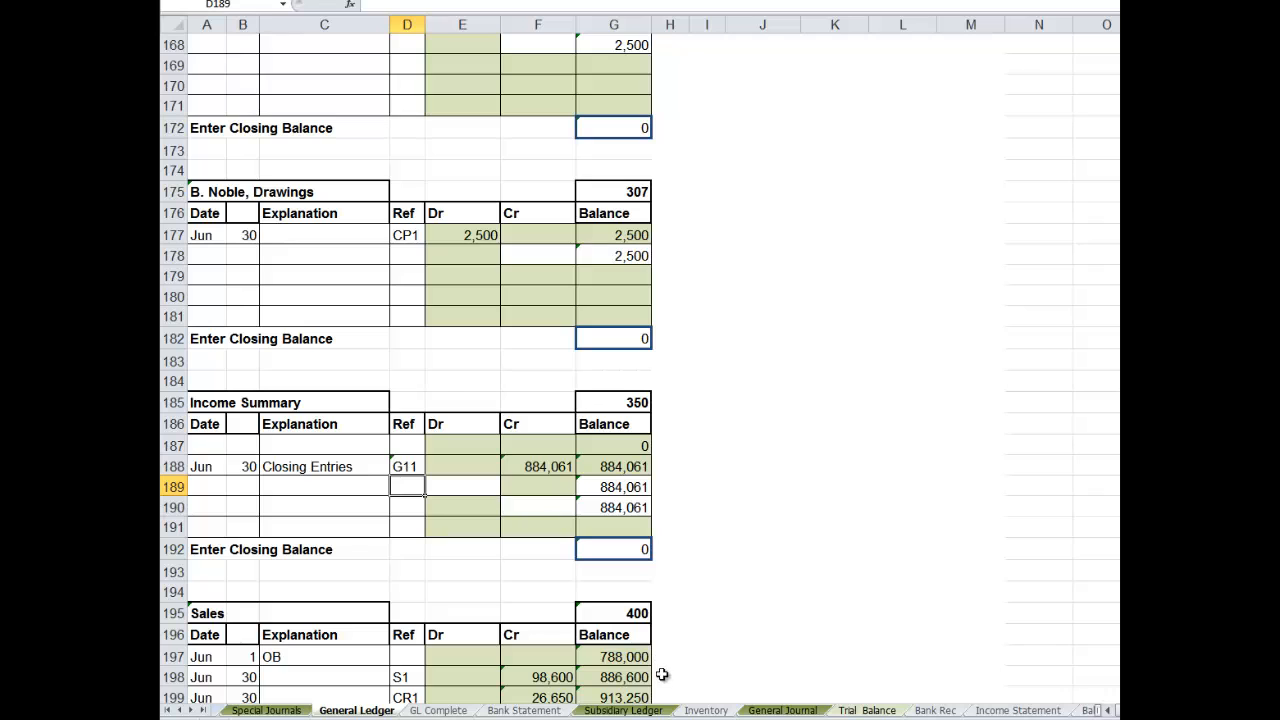
- Link the General Journal's Income Summary reference cell E67 to the account number in General Ledger G185
{"action": "left_click", "coordinate": [783, 710]}
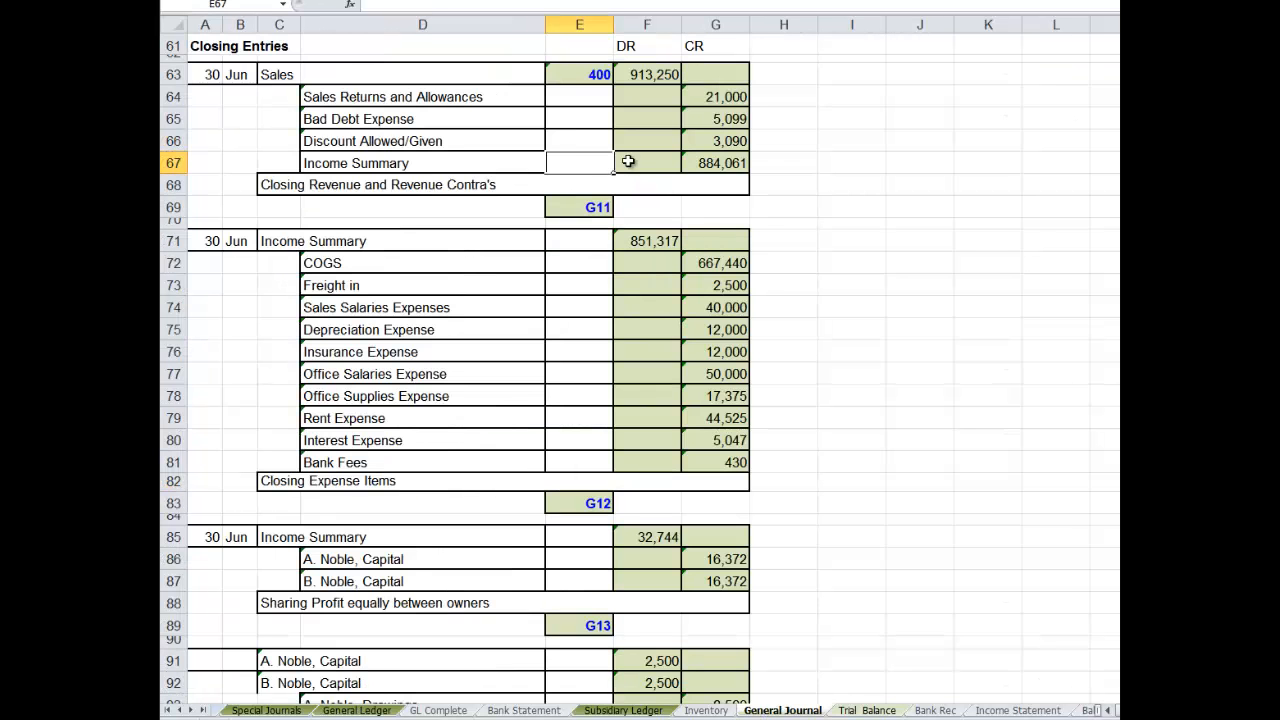
{"action": "type", "text": "="}
{"action": "left_click_drag", "start_coordinate": [578, 185], "coordinate": [663, 374]}
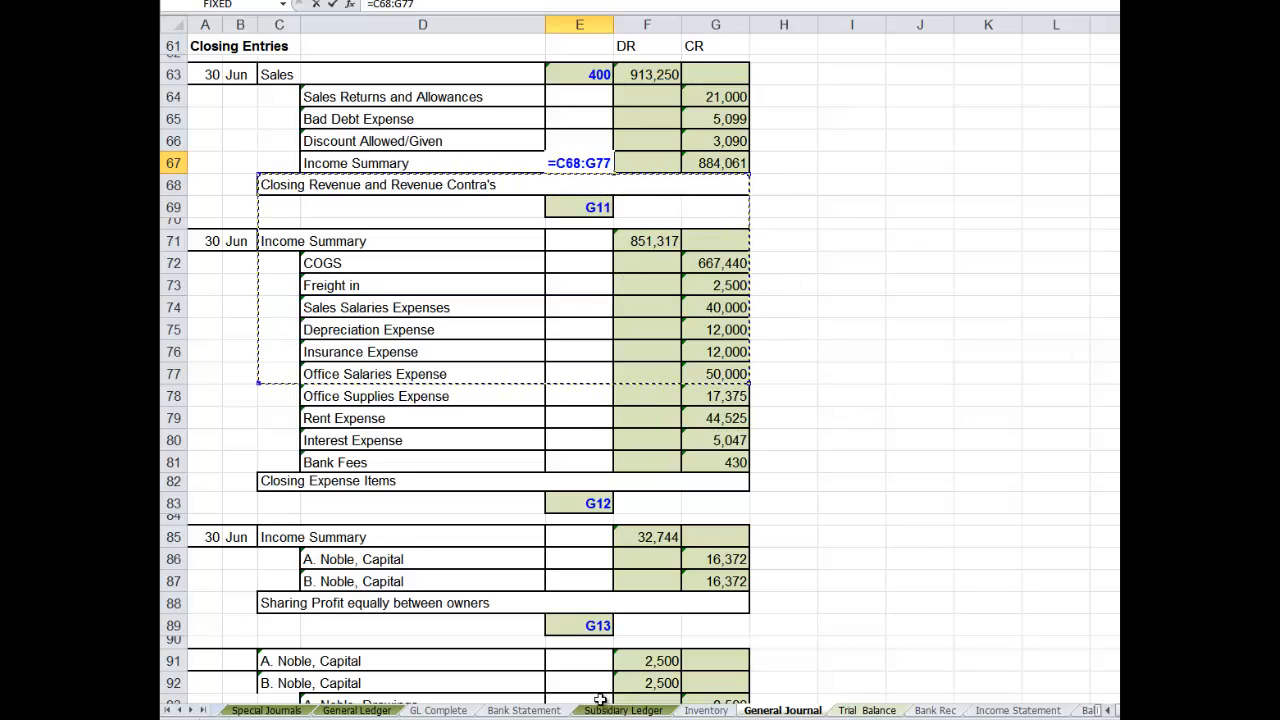
{"action": "left_click", "coordinate": [374, 712]}
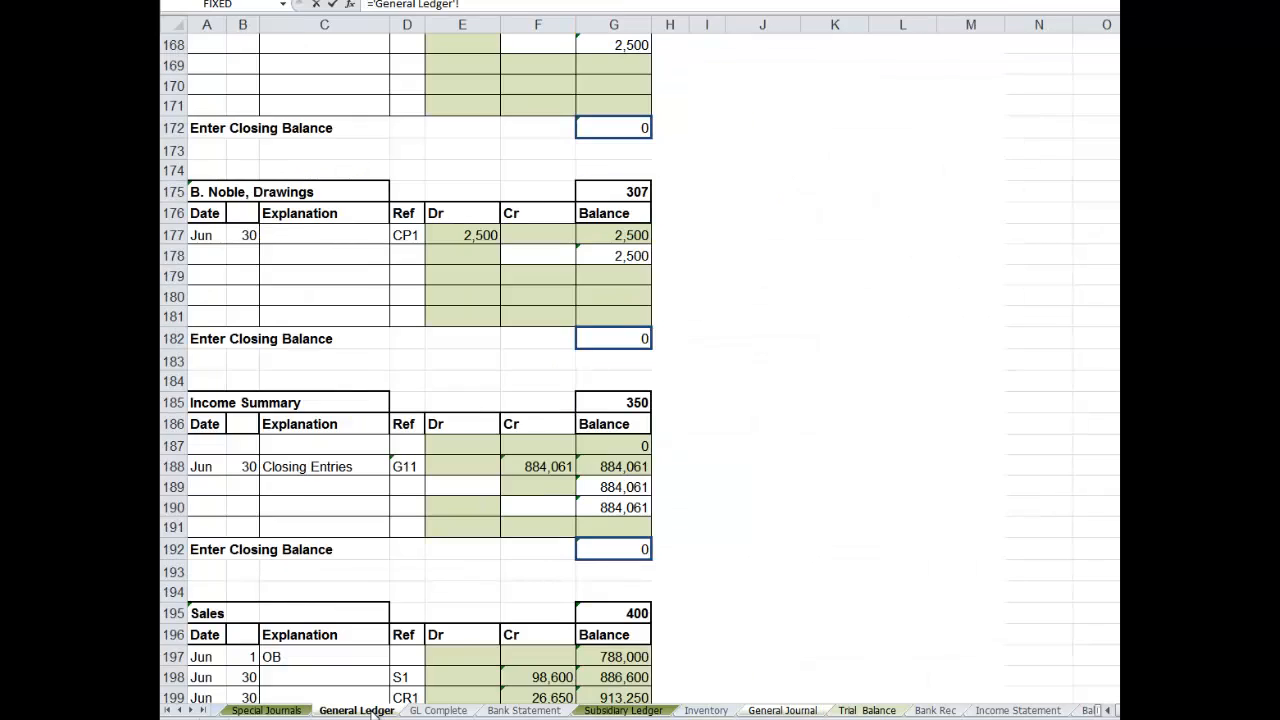
{"action": "left_click", "coordinate": [616, 402]}
{"action": "key", "text": "Return"}
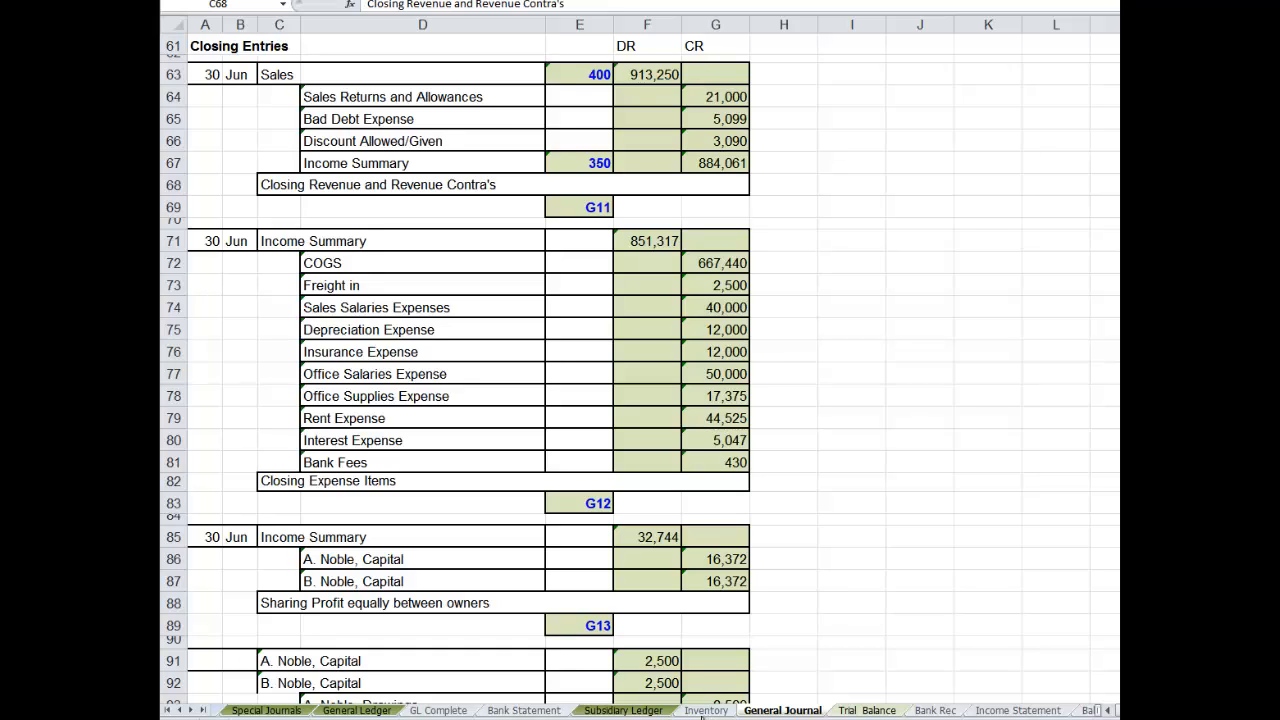
- Link the Income Summary account's debit cell E189 to the second closing entry's debit in General Journal F71
{"action": "left_click", "coordinate": [358, 710]}
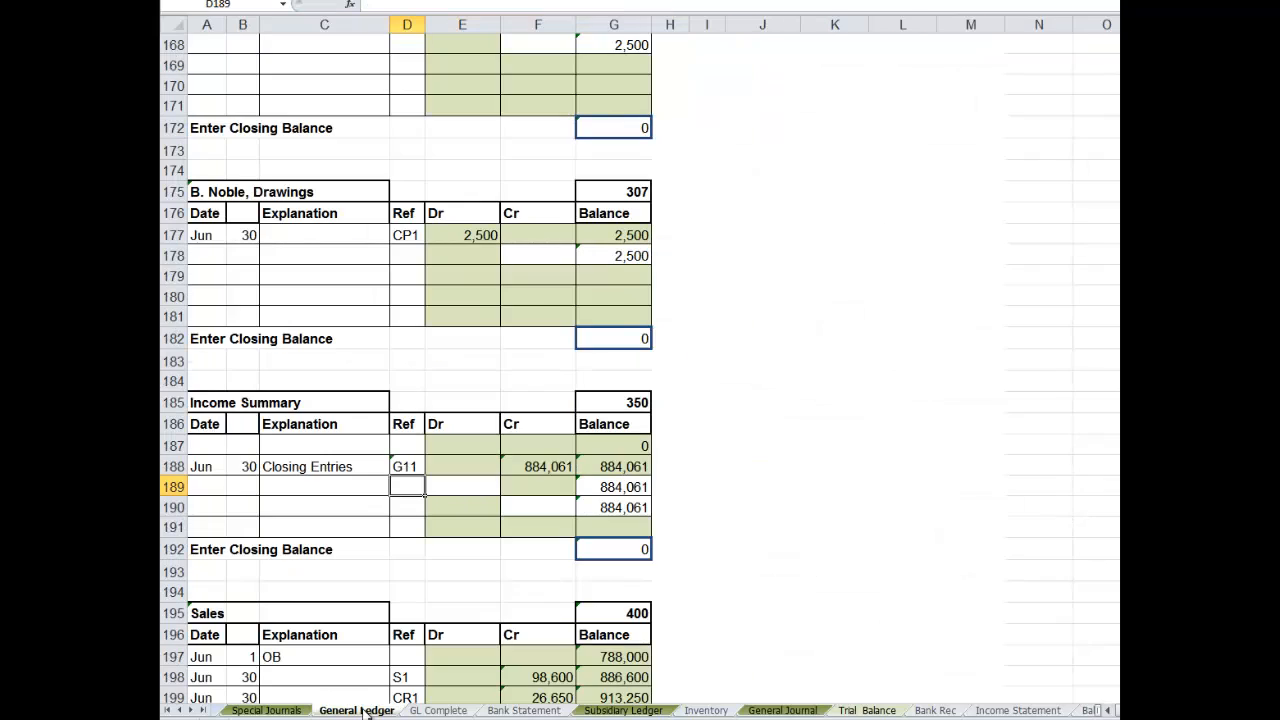
{"action": "left_click", "coordinate": [472, 487]}
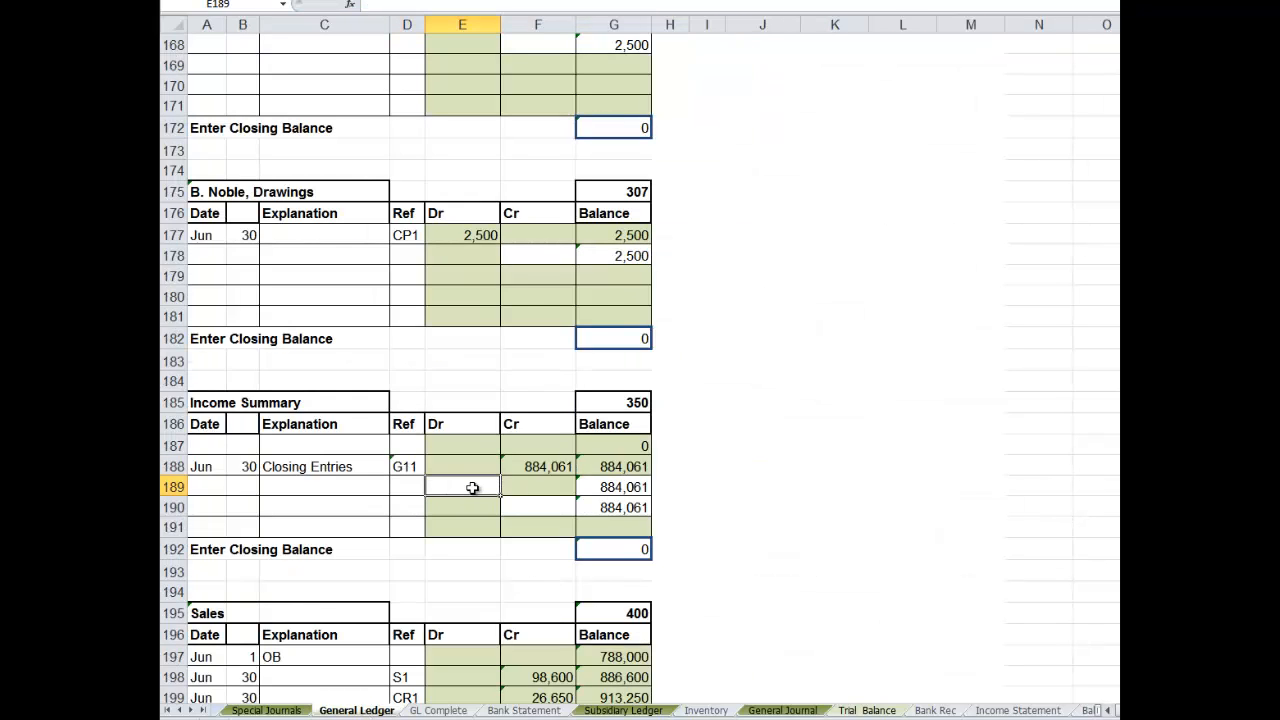
{"action": "type", "text": "="}
{"action": "left_click", "coordinate": [782, 710]}
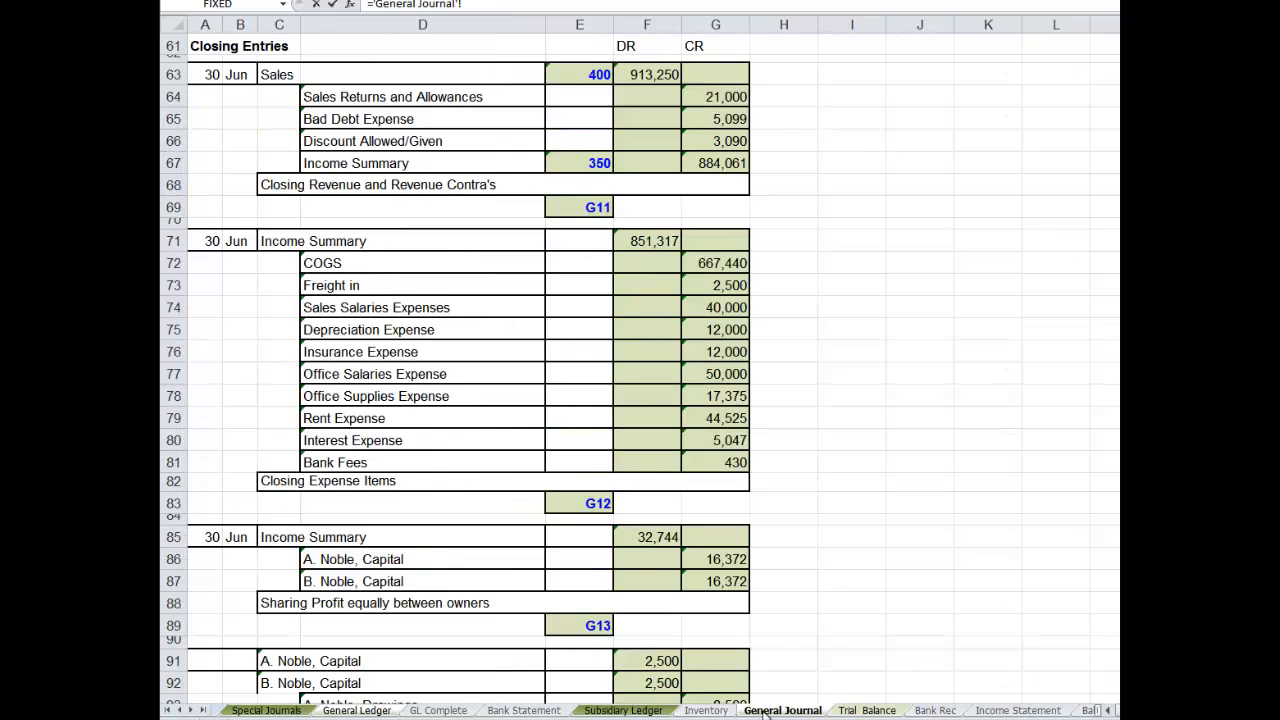
{"action": "left_click", "coordinate": [652, 240]}
{"action": "key", "text": "Return"}
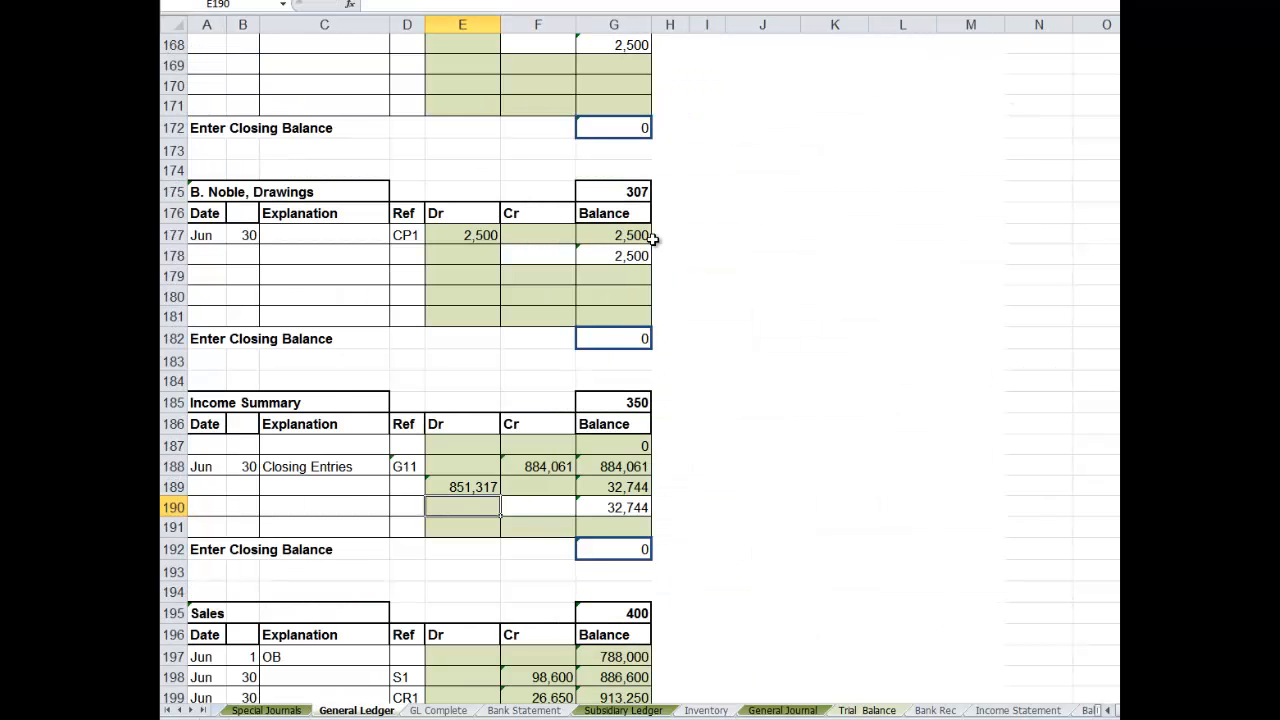
- Complete row 189 of the Income Summary account with date Jun 30, explanation Closing Entries and reference G12
{"action": "left_click", "coordinate": [194, 484]}
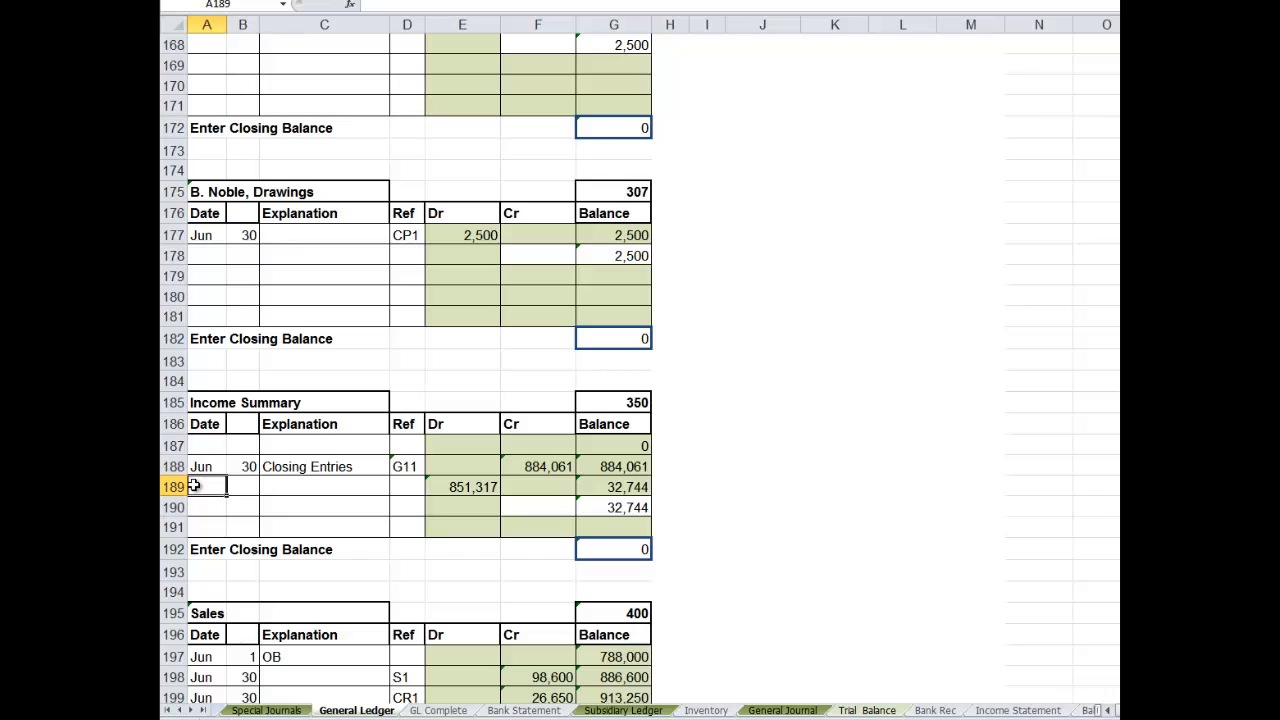
{"action": "type", "text": "Jun"}
{"action": "key", "text": "Tab"}
{"action": "type", "text": "30"}
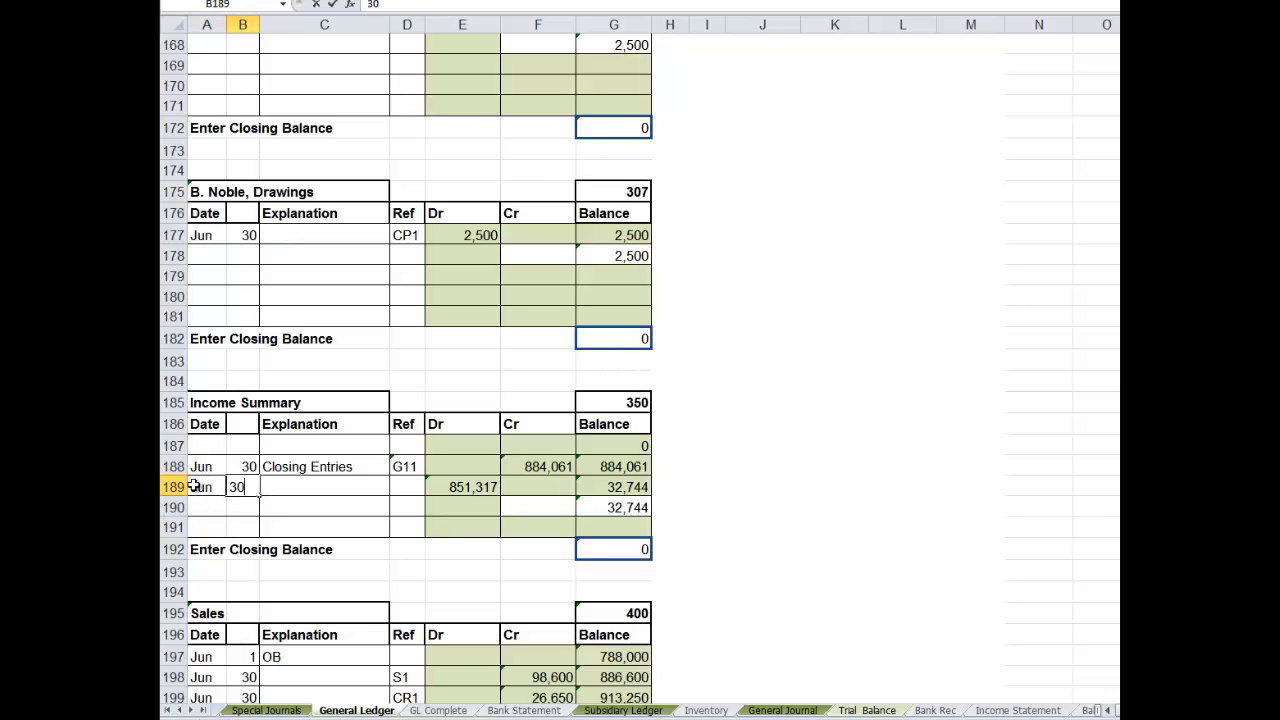
{"action": "left_click", "coordinate": [297, 487]}
{"action": "type", "text": "C"}
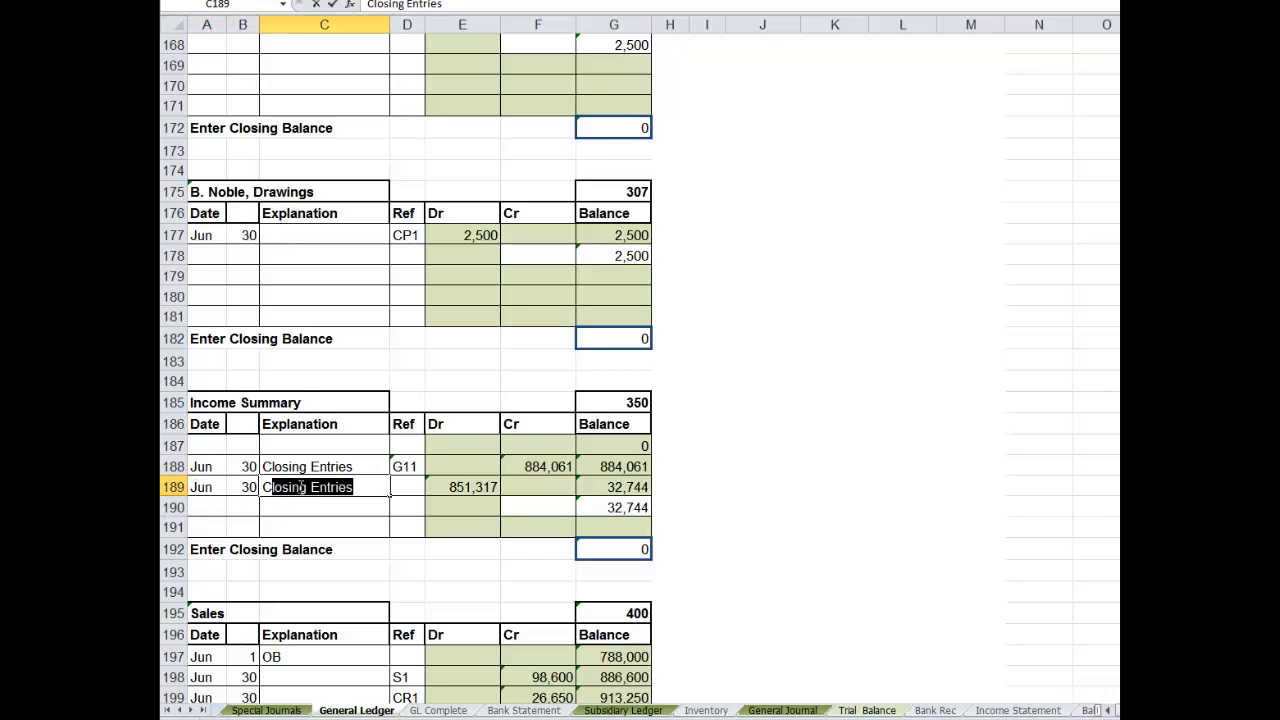
{"action": "type", "text": "losing"}
{"action": "left_click", "coordinate": [402, 487]}
{"action": "type", "text": "G12"}
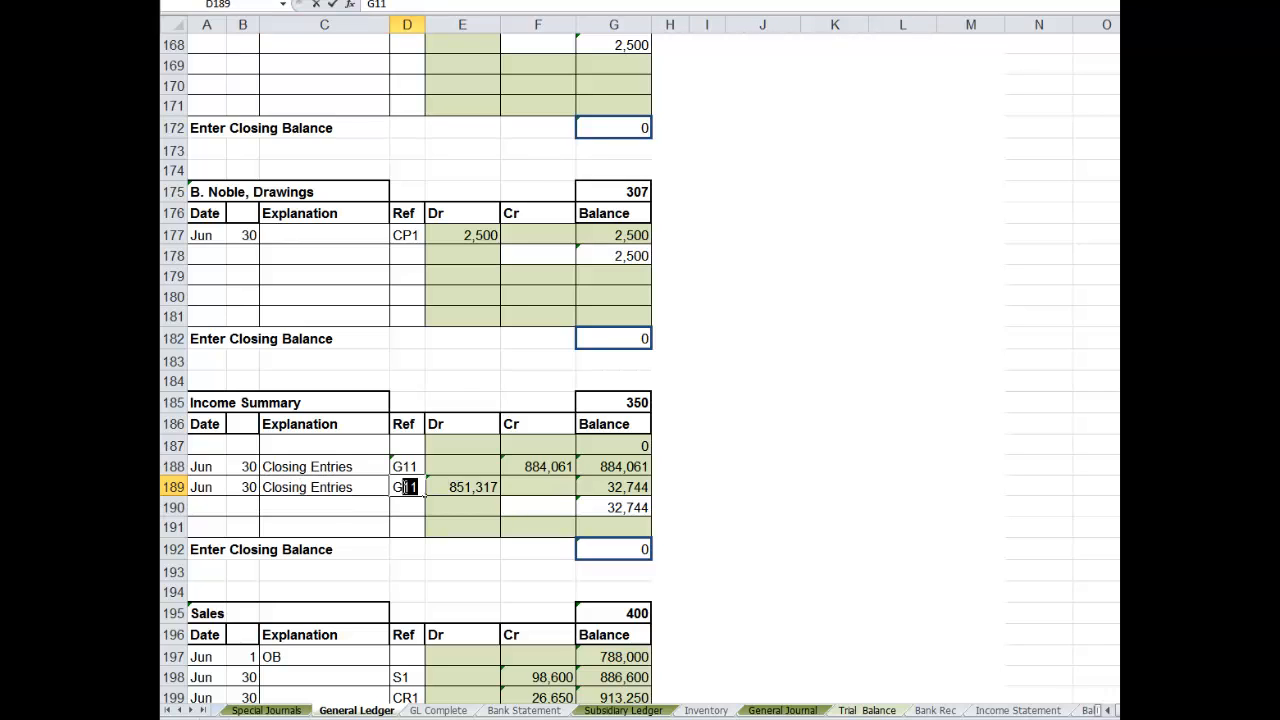
{"action": "left_click", "coordinate": [484, 466]}
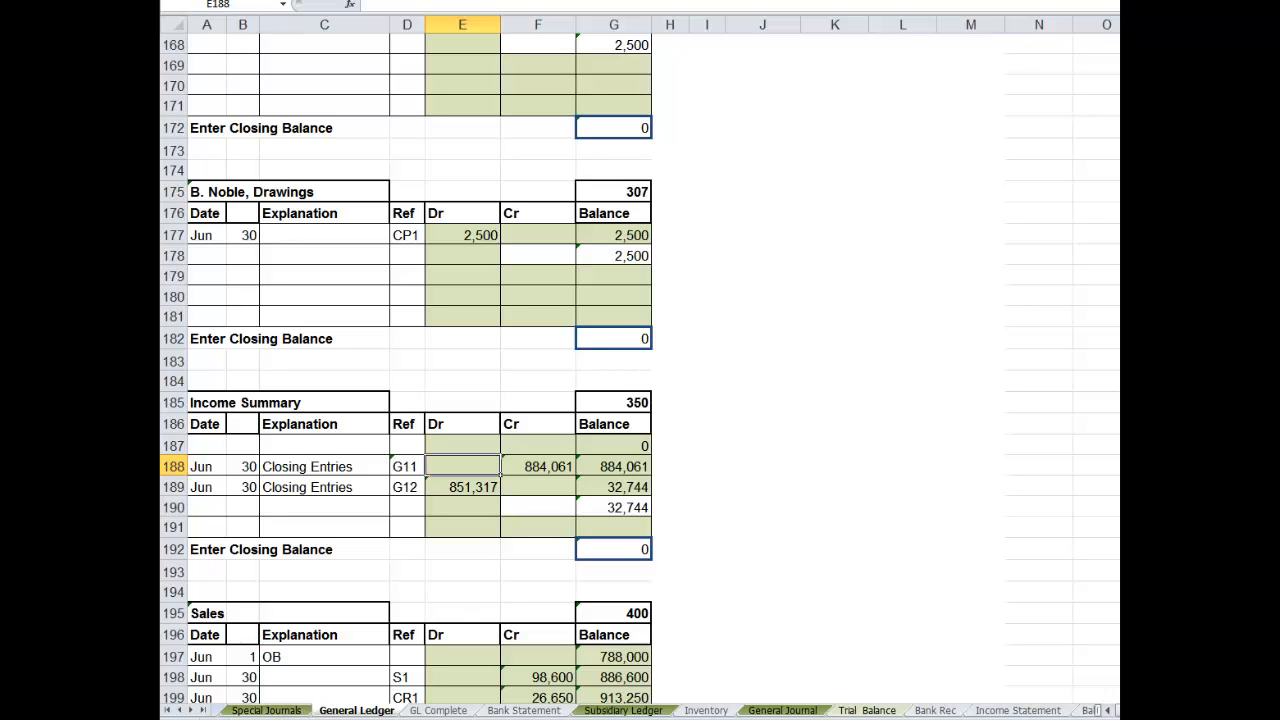
- Link the second closing entry's Income Summary reference cell E71 in the General Journal to the account number in General Ledger G185
{"action": "left_click", "coordinate": [780, 710]}
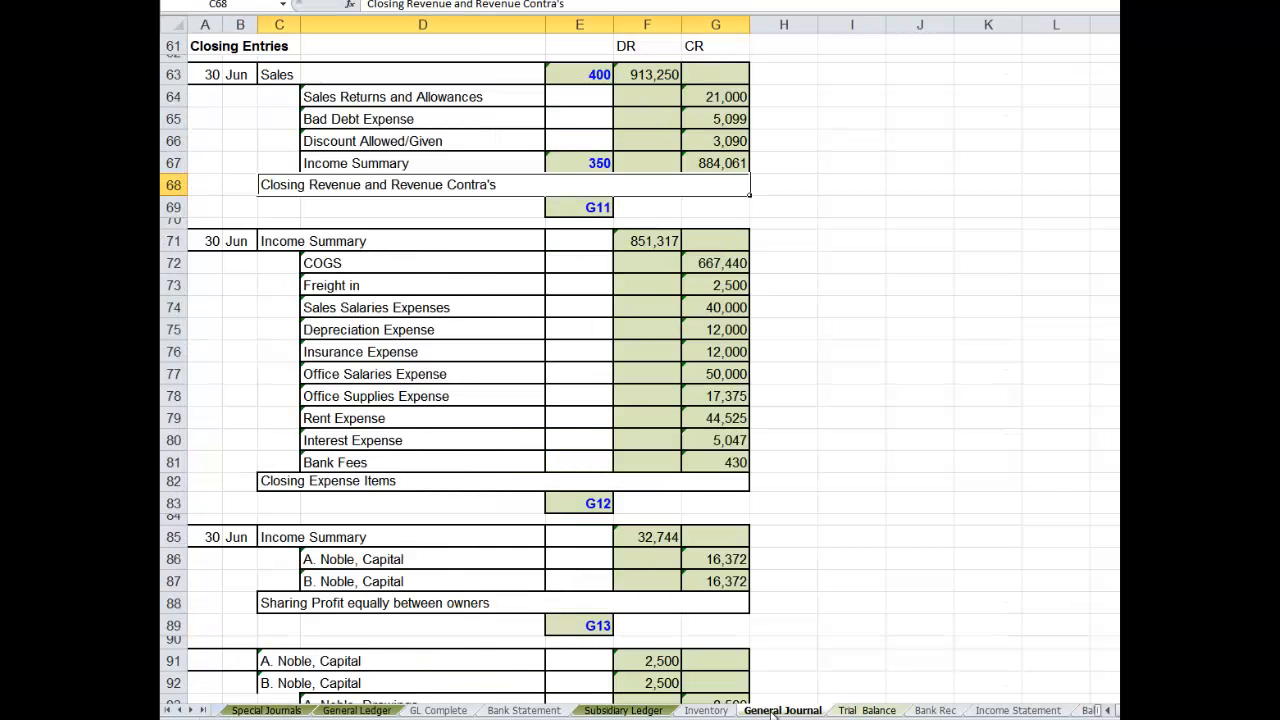
{"action": "left_click", "coordinate": [585, 243]}
{"action": "type", "text": "="}
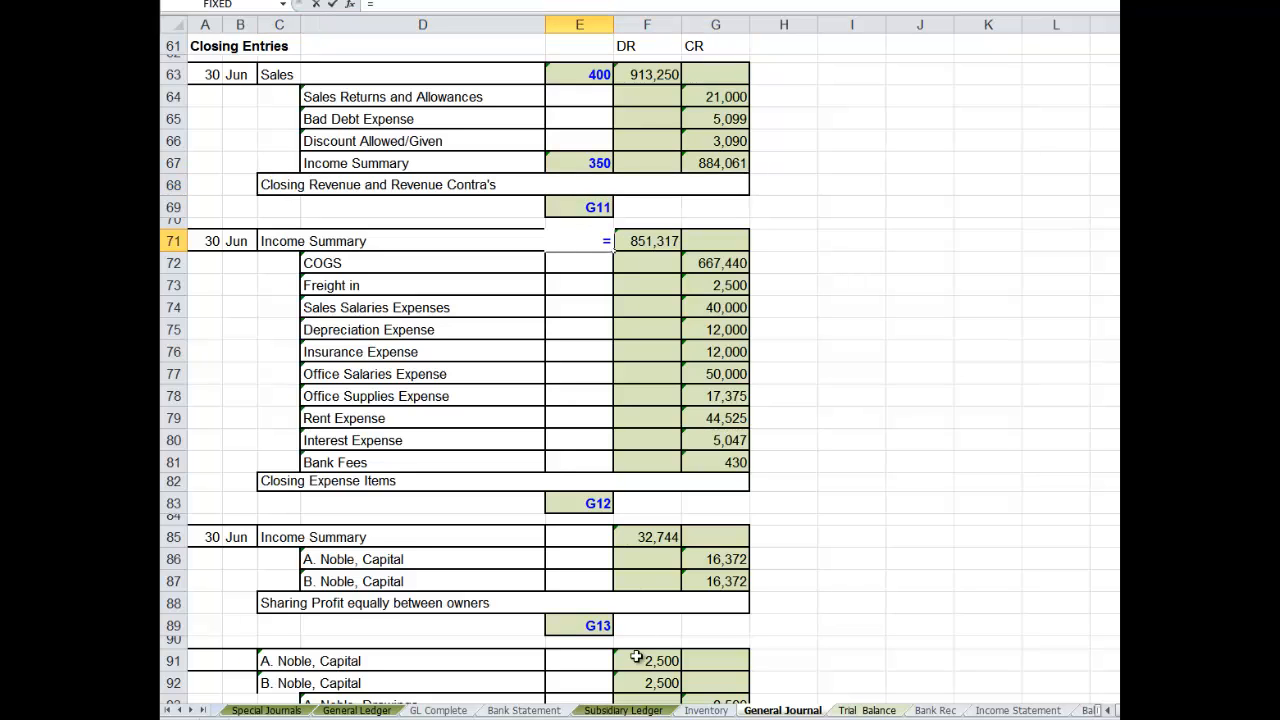
{"action": "left_click", "coordinate": [350, 709]}
{"action": "left_click", "coordinate": [627, 401]}
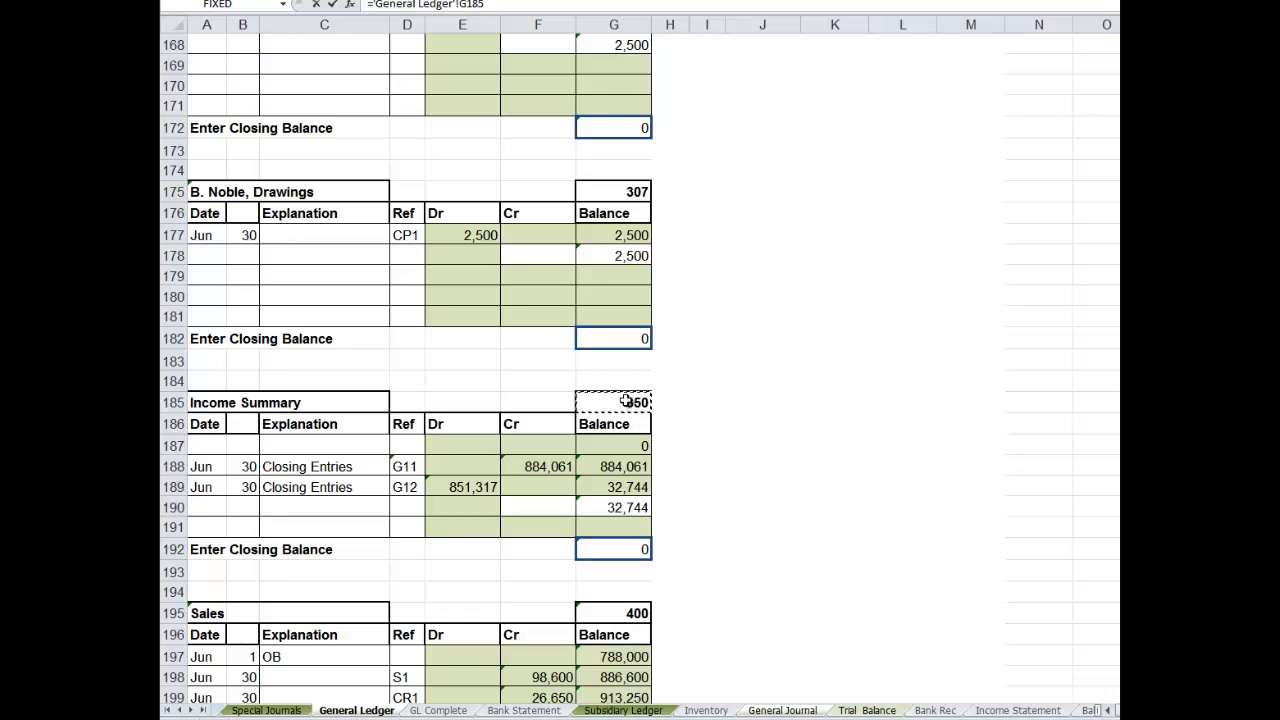
{"action": "key", "text": "Return"}
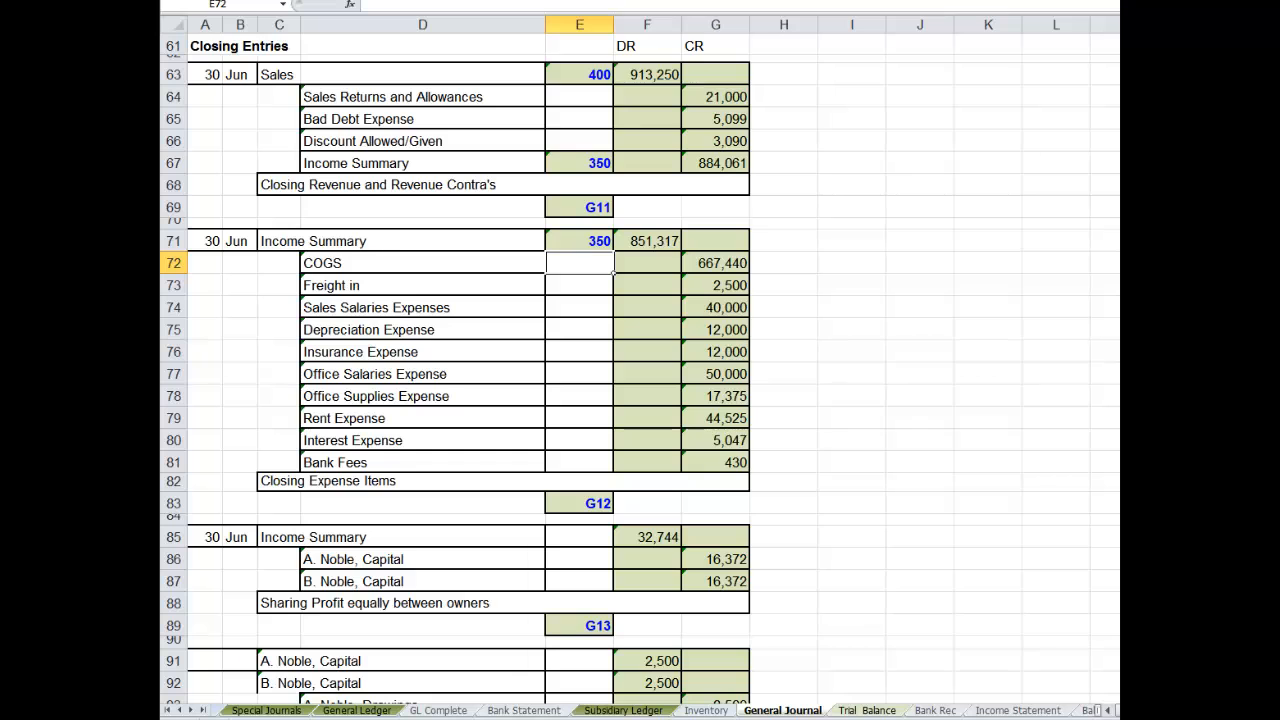
- Fill row 190 of the General Ledger's Income Summary account with date Jun 30, explanation Closing Entries and reference G12, copying the last two from row 189
{"action": "scroll", "coordinate": [713, 404], "scroll_direction": "down", "scroll_amount": 3}
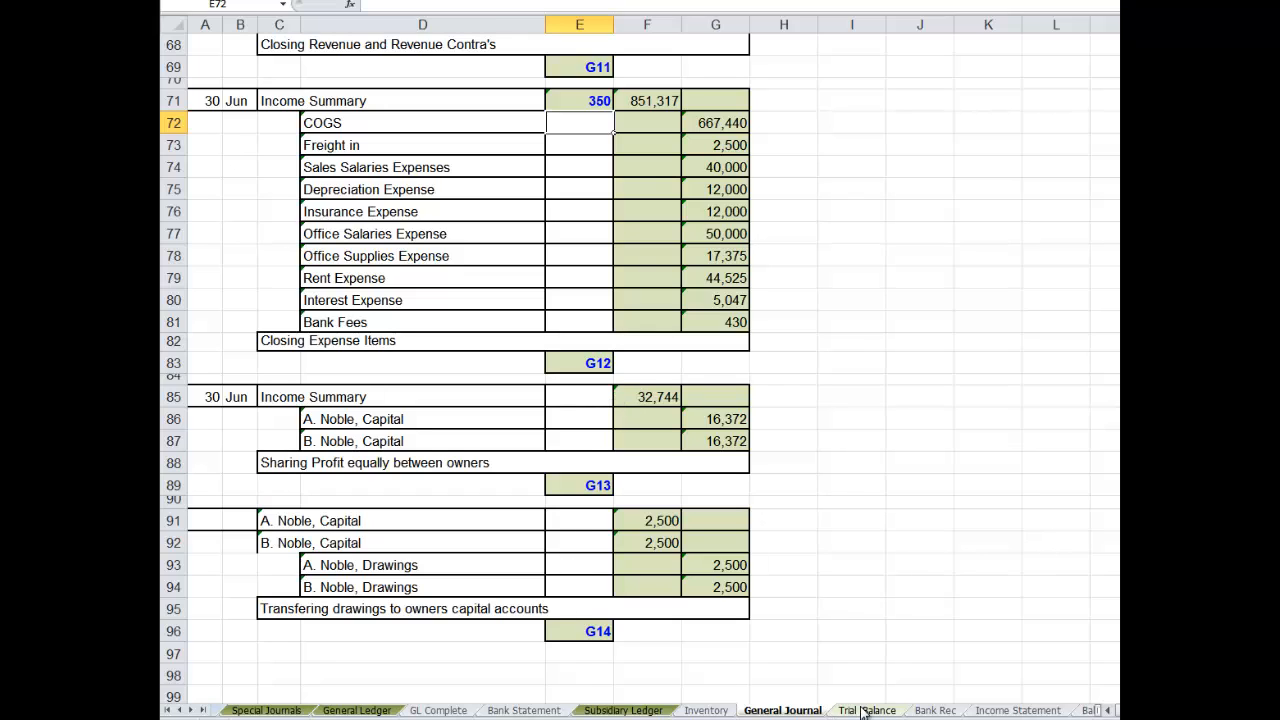
{"action": "left_click", "coordinate": [362, 710]}
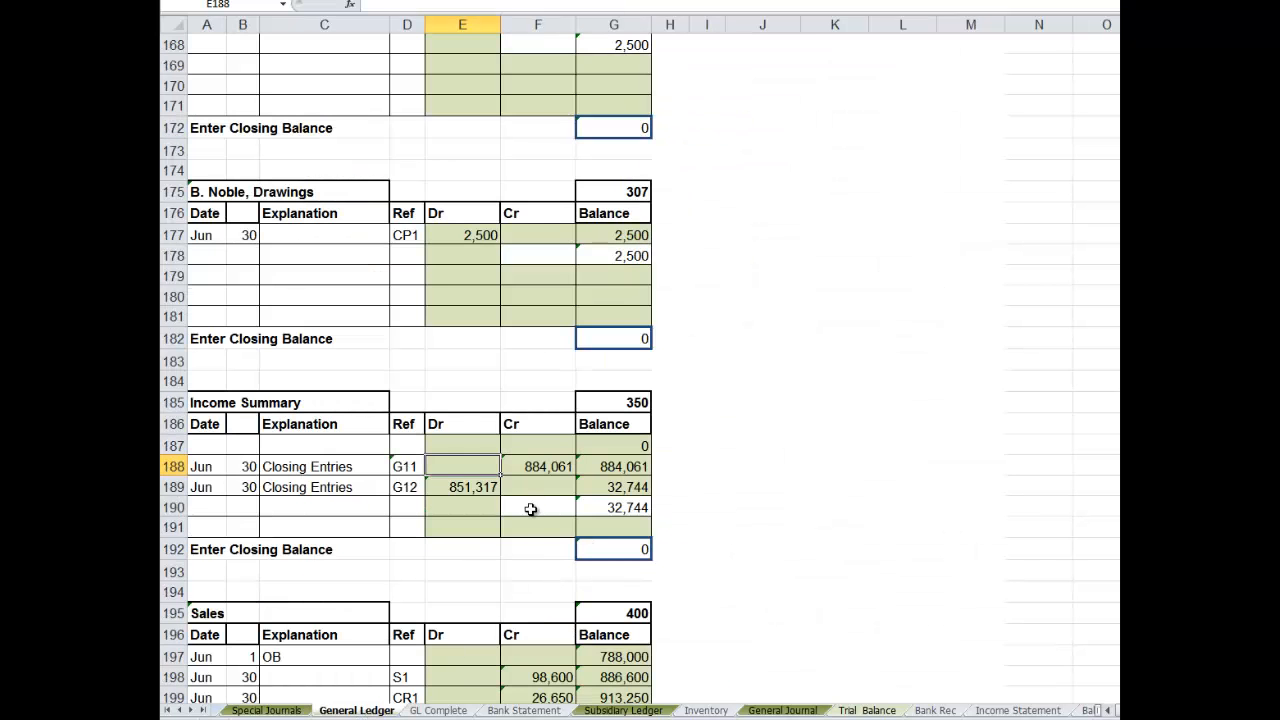
{"action": "left_click", "coordinate": [212, 507]}
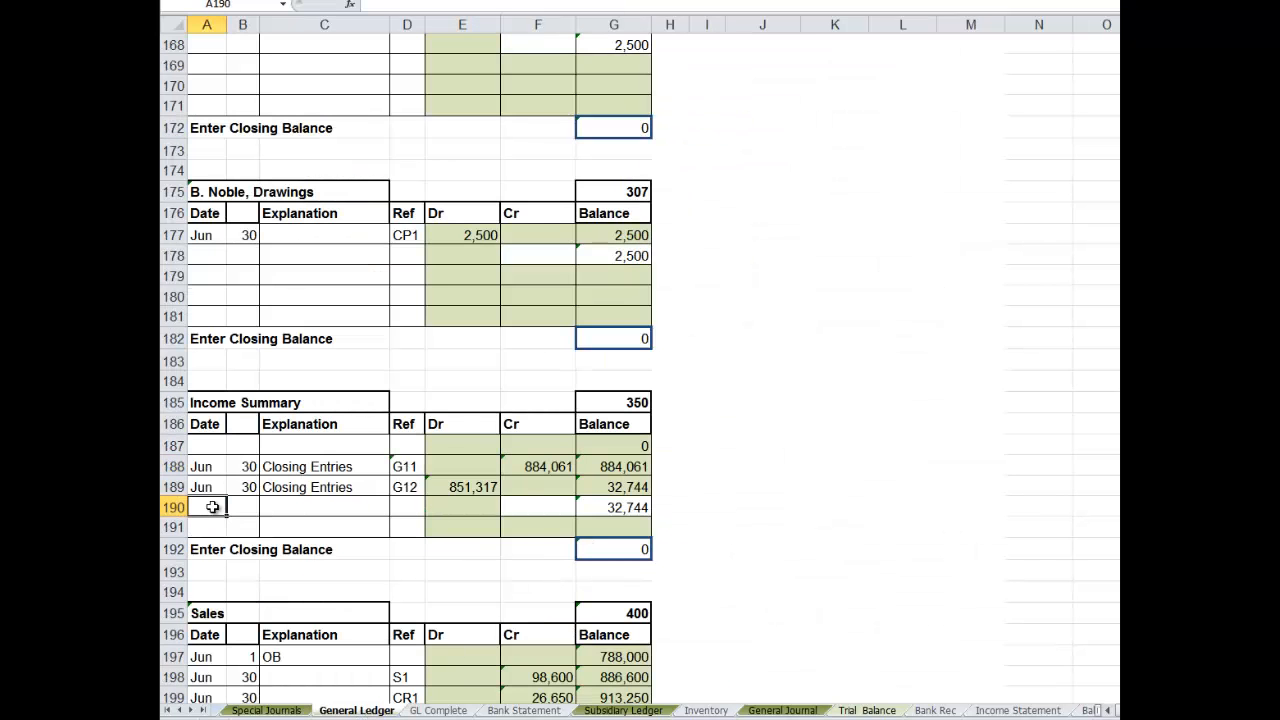
{"action": "type", "text": "Jun"}
{"action": "key", "text": "Tab"}
{"action": "type", "text": "30"}
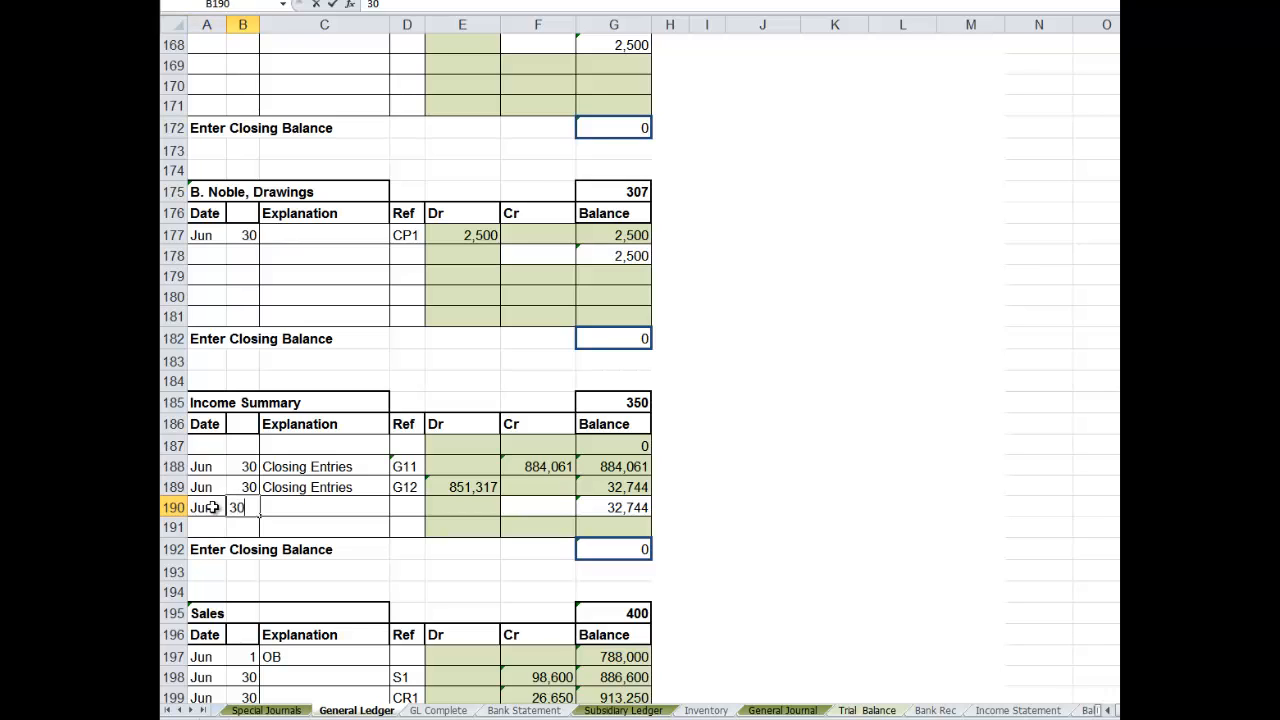
{"action": "key", "text": "Tab"}
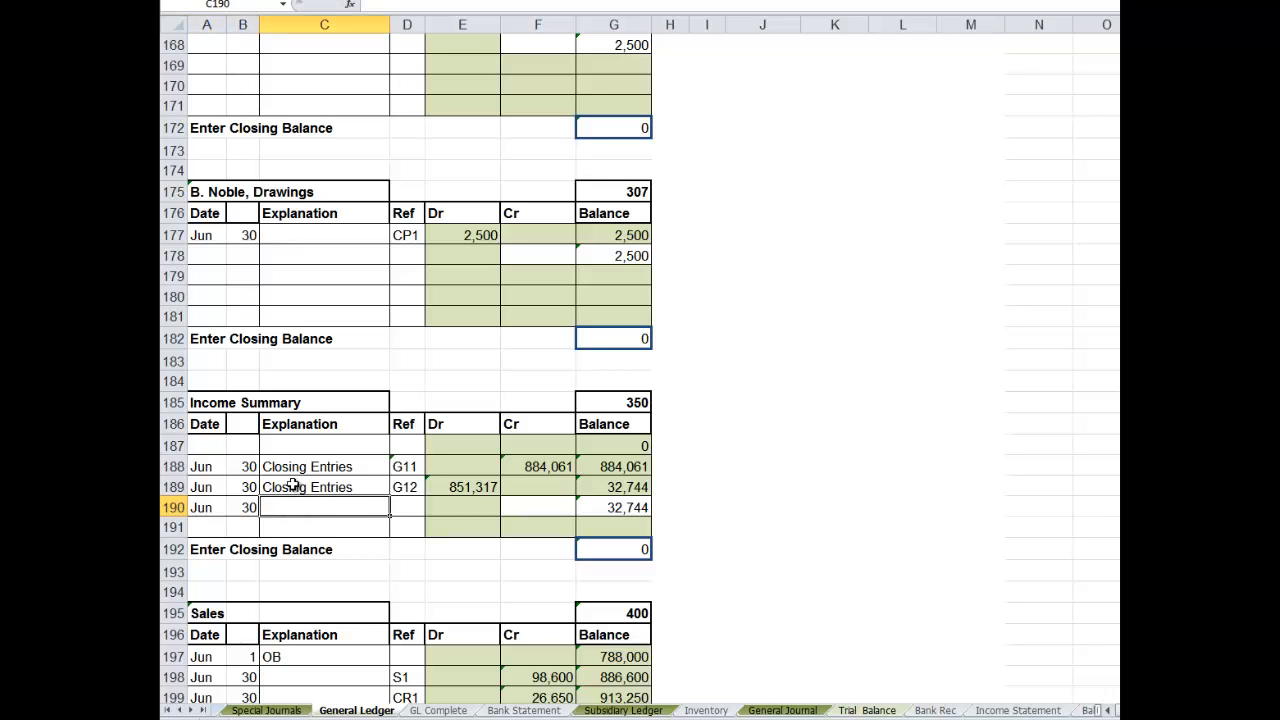
{"action": "left_click_drag", "start_coordinate": [293, 484], "coordinate": [401, 507]}
{"action": "key", "text": "ctrl+d"}
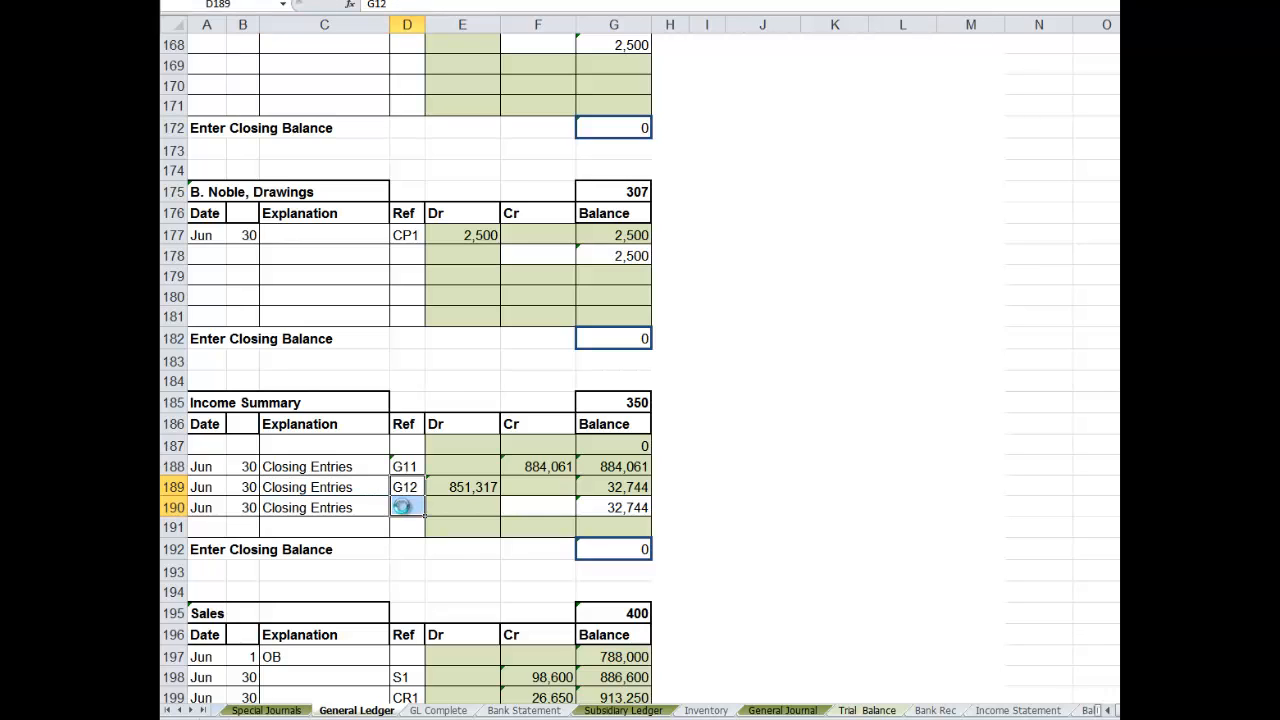
{"action": "key", "text": "ctrl+d"}
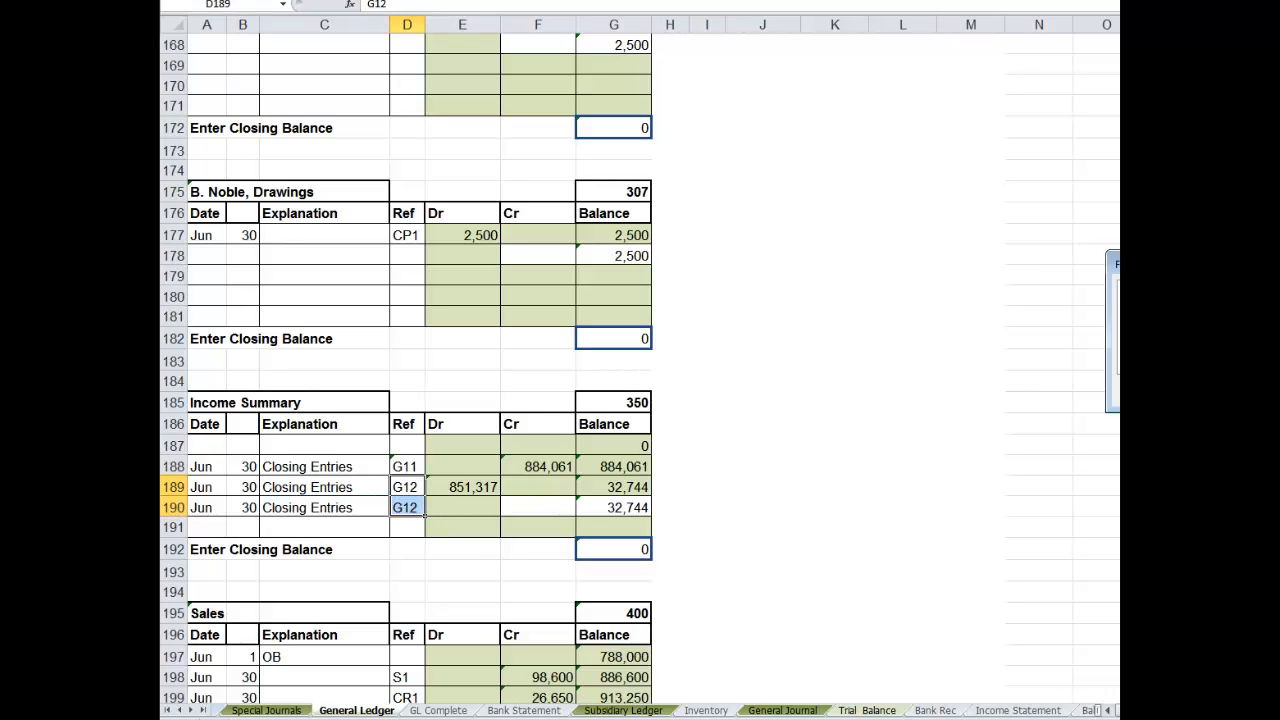
- Link the Income Summary account's credit cell F190 to the profit-sharing entry's Income Summary debit in General Journal F85
{"action": "left_click", "coordinate": [546, 501]}
{"action": "type", "text": "="}
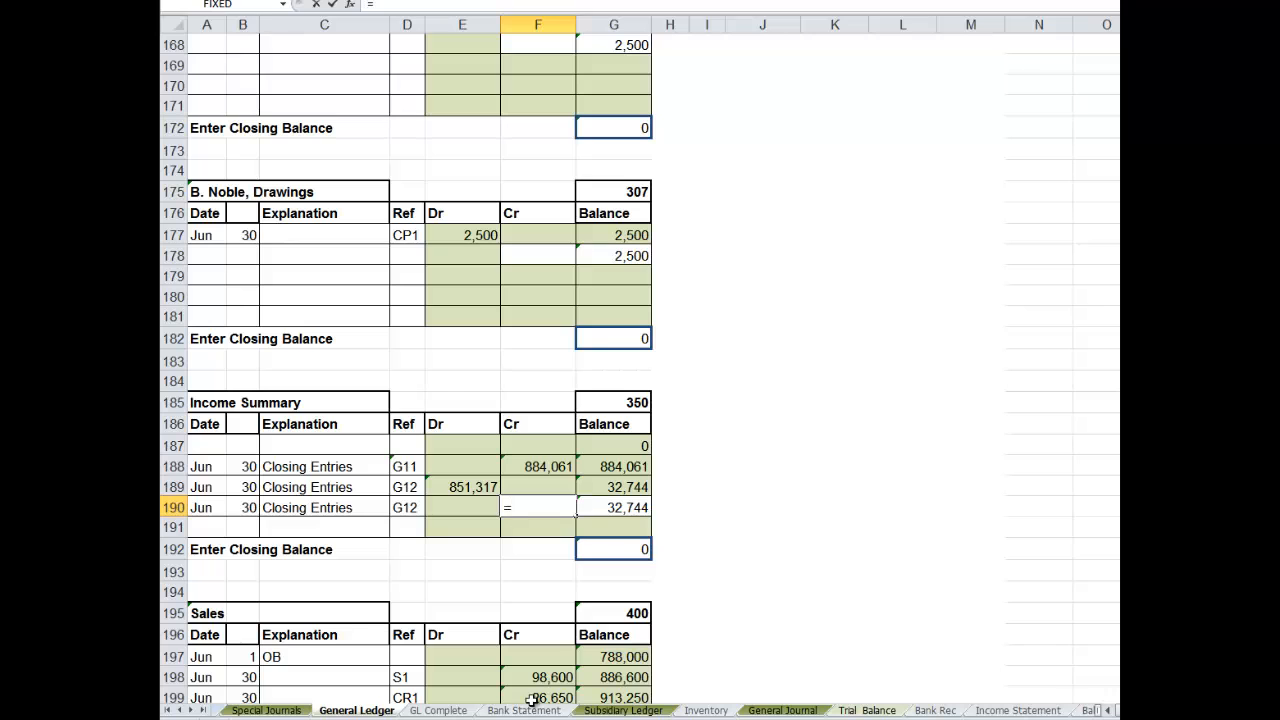
{"action": "left_click", "coordinate": [757, 712]}
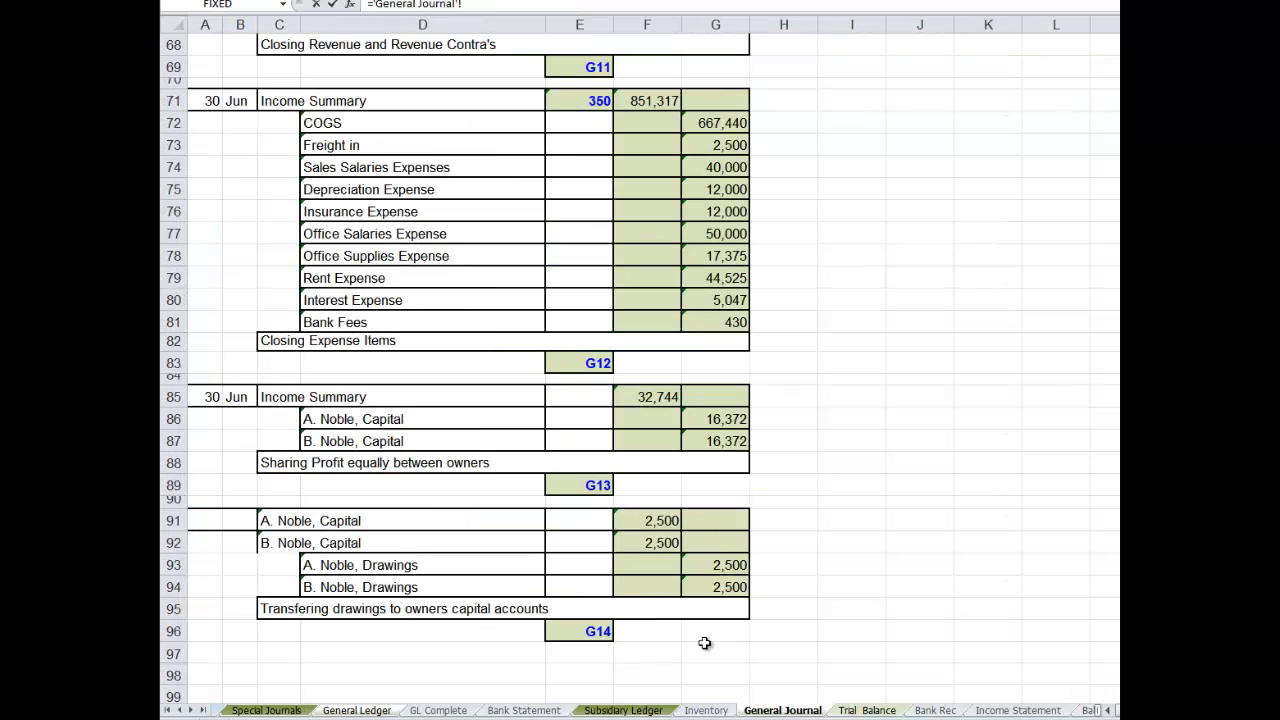
{"action": "left_click", "coordinate": [640, 396]}
{"action": "key", "text": "Return"}
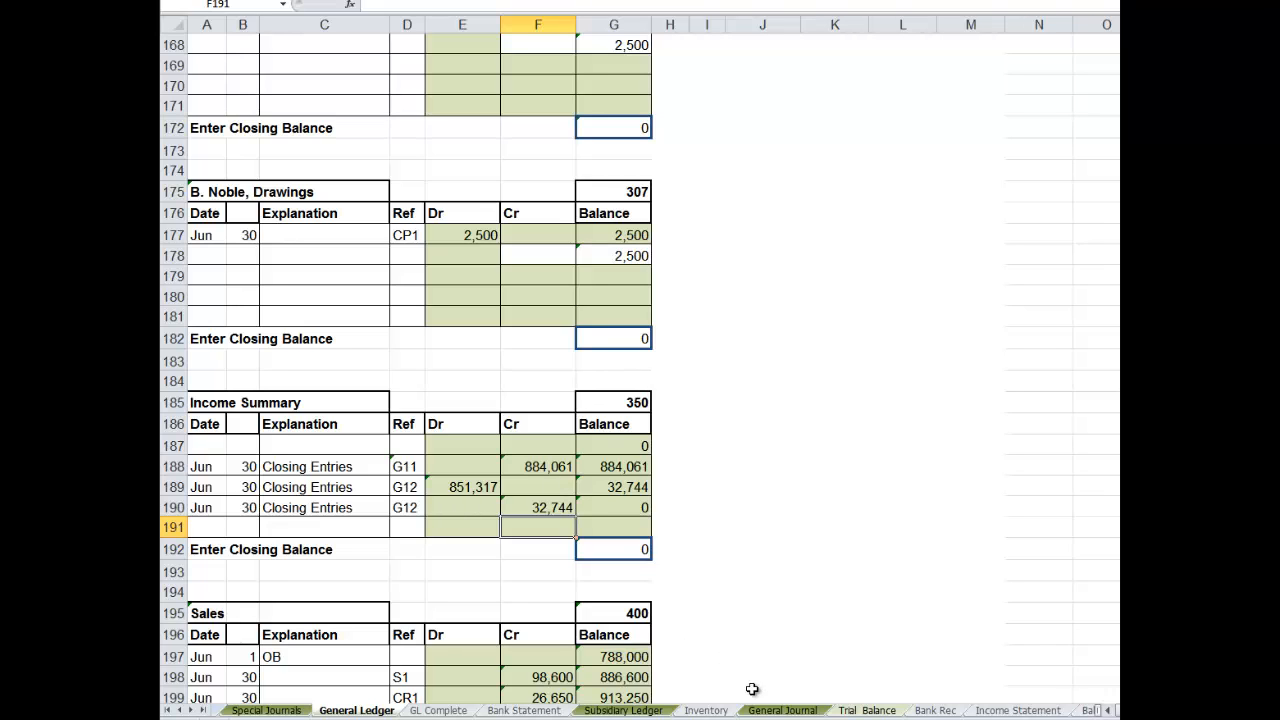
- Link the profit-sharing entry's Income Summary reference cell E85 in the General Journal to the account number in General Ledger G185
{"action": "left_click", "coordinate": [780, 710]}
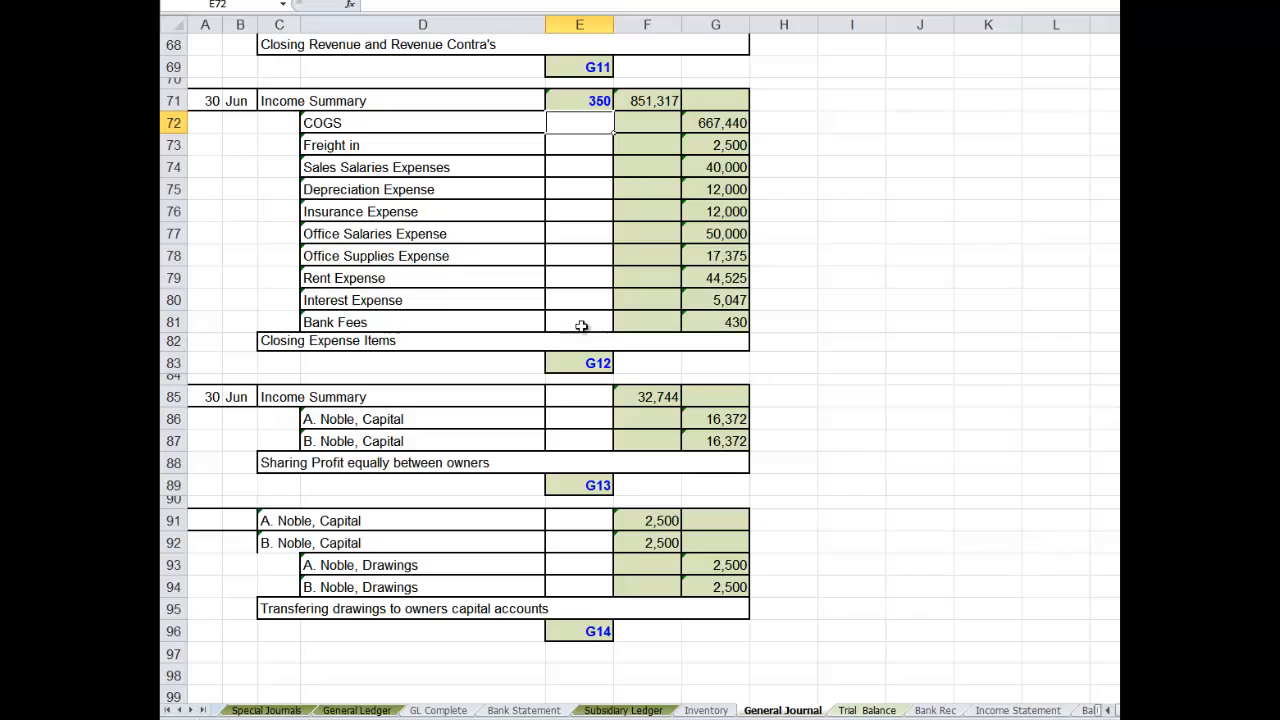
{"action": "left_click", "coordinate": [580, 397]}
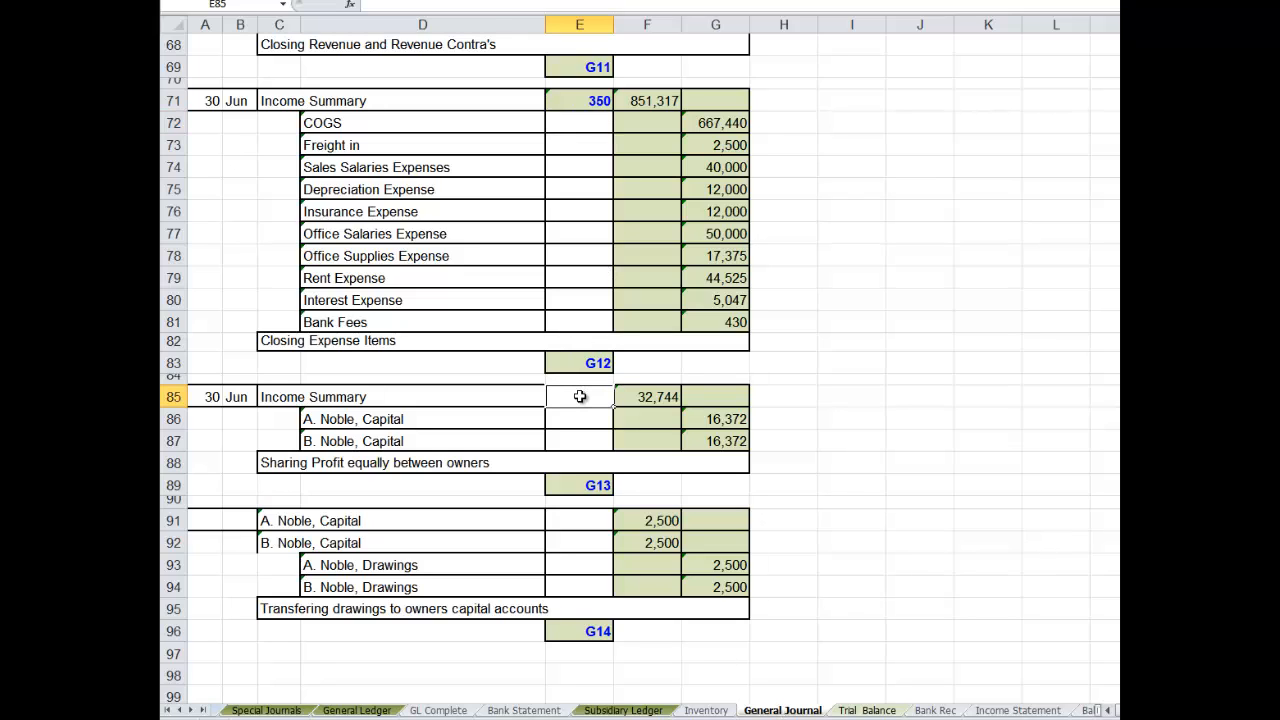
{"action": "type", "text": "="}
{"action": "left_click", "coordinate": [384, 710]}
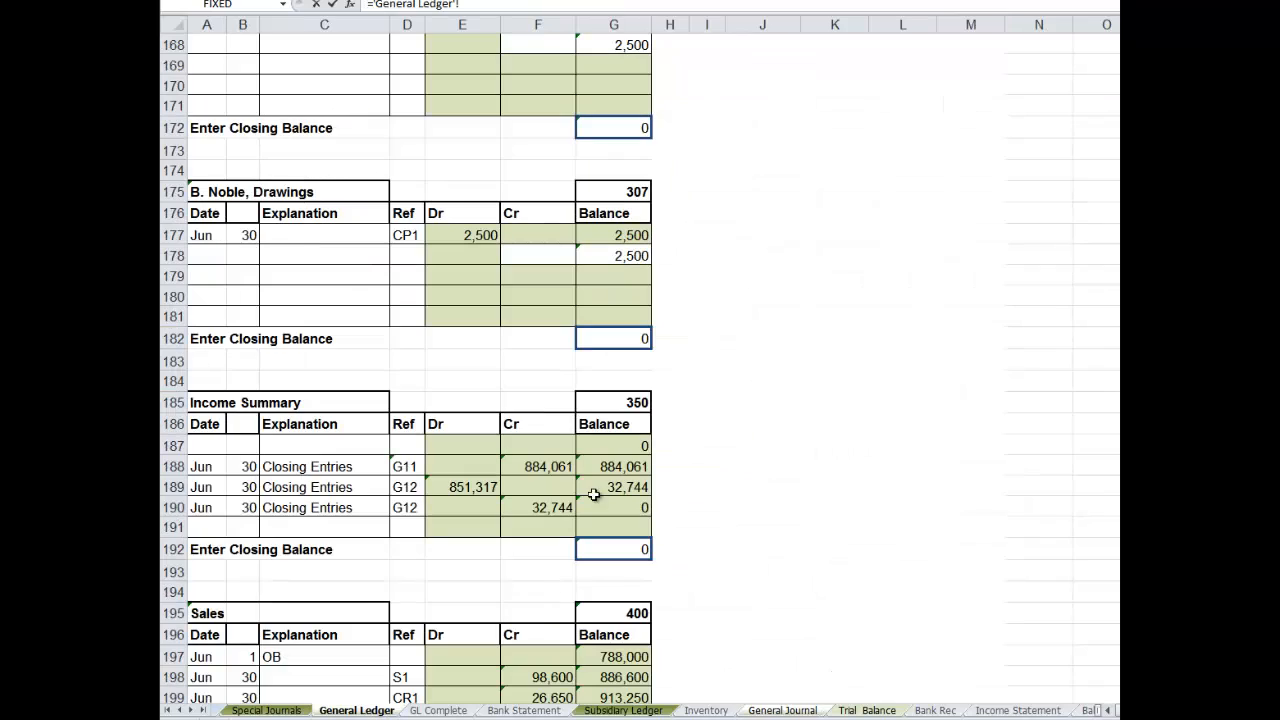
{"action": "left_click", "coordinate": [632, 403]}
{"action": "key", "text": "Return"}
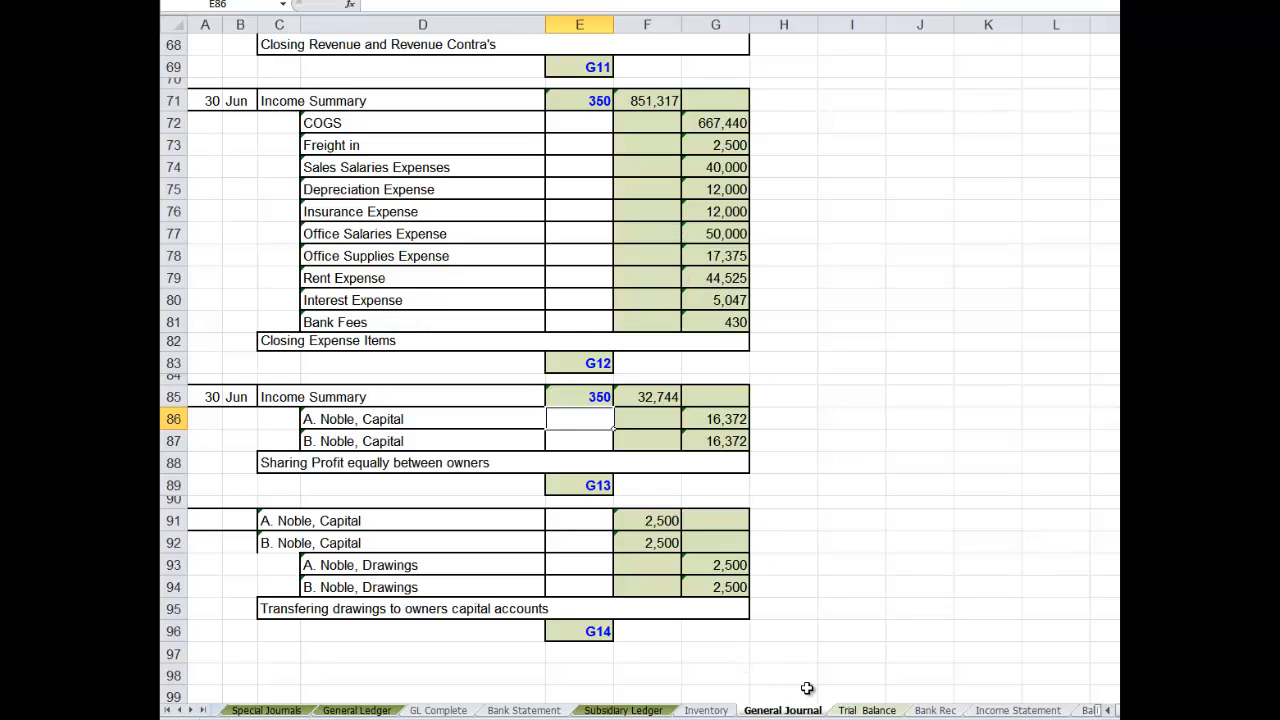
- Select the first empty date cell, A218, of the Bad Debt Expense account in the General Ledger
{"action": "left_click", "coordinate": [380, 712]}
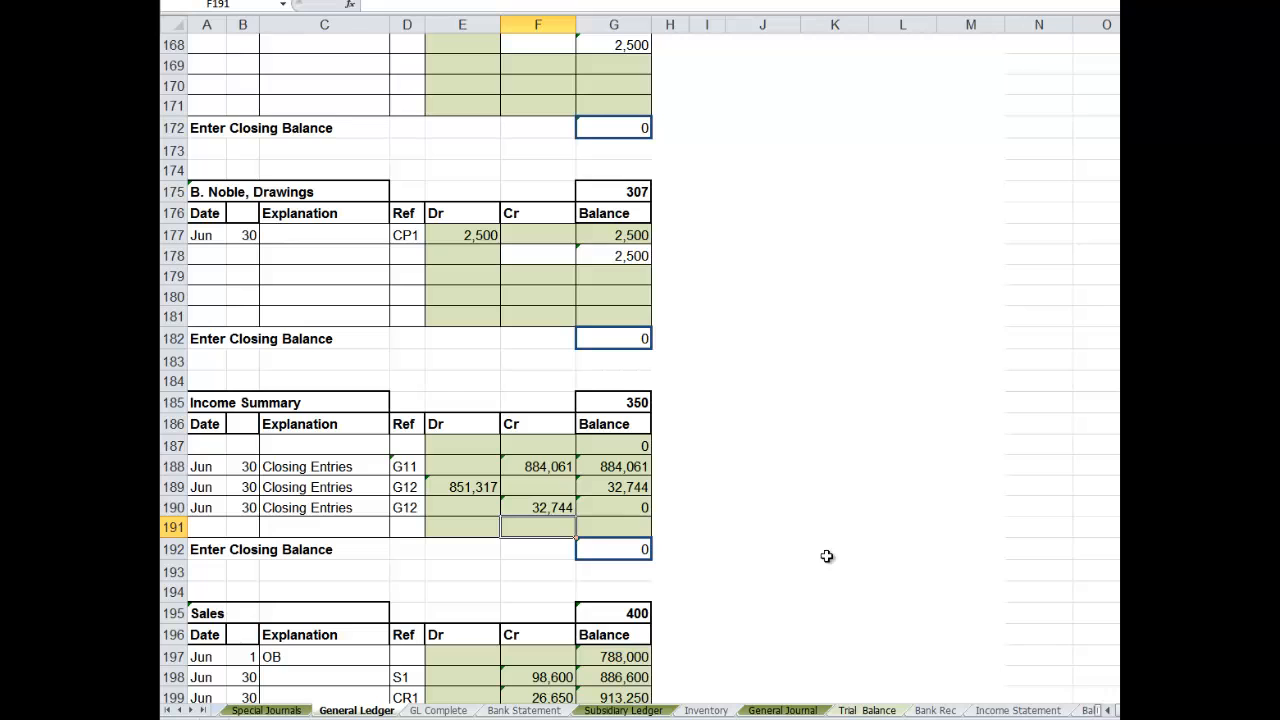
{"action": "scroll", "coordinate": [640, 368], "scroll_direction": "down", "scroll_amount": 4}
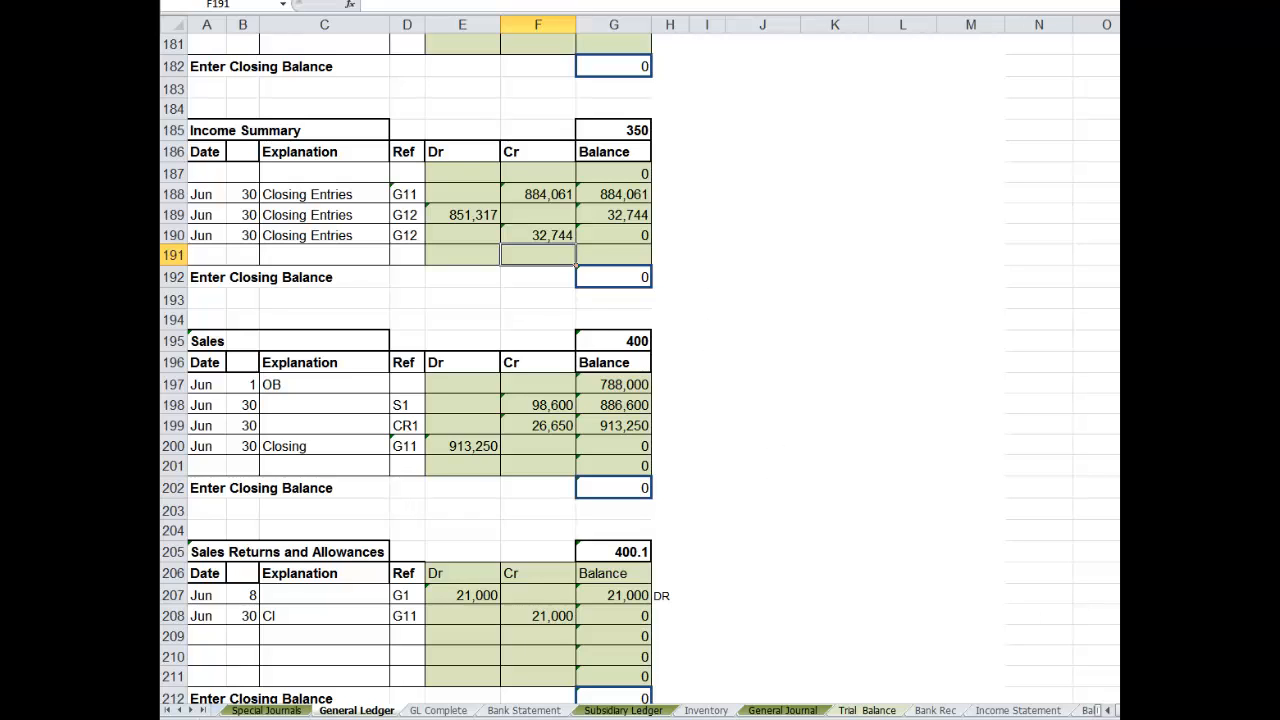
{"action": "scroll", "coordinate": [1007, 631], "scroll_direction": "down", "scroll_amount": 6}
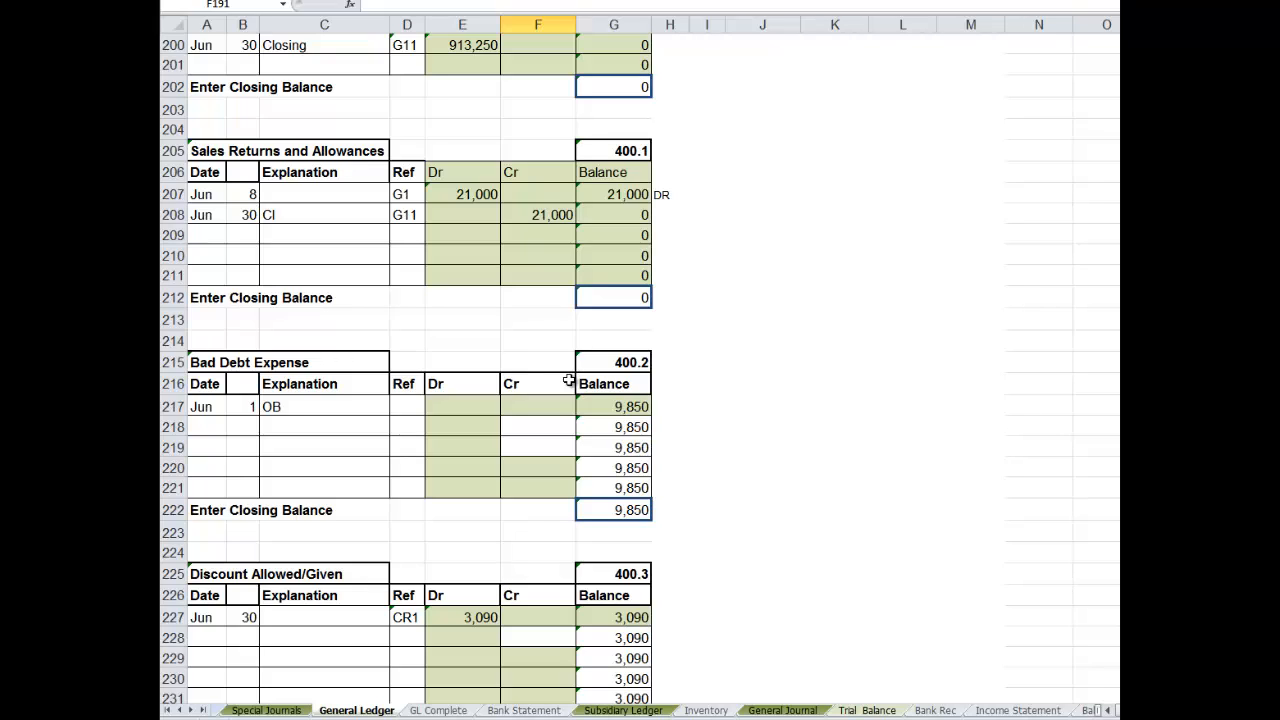
{"action": "left_click", "coordinate": [200, 428]}
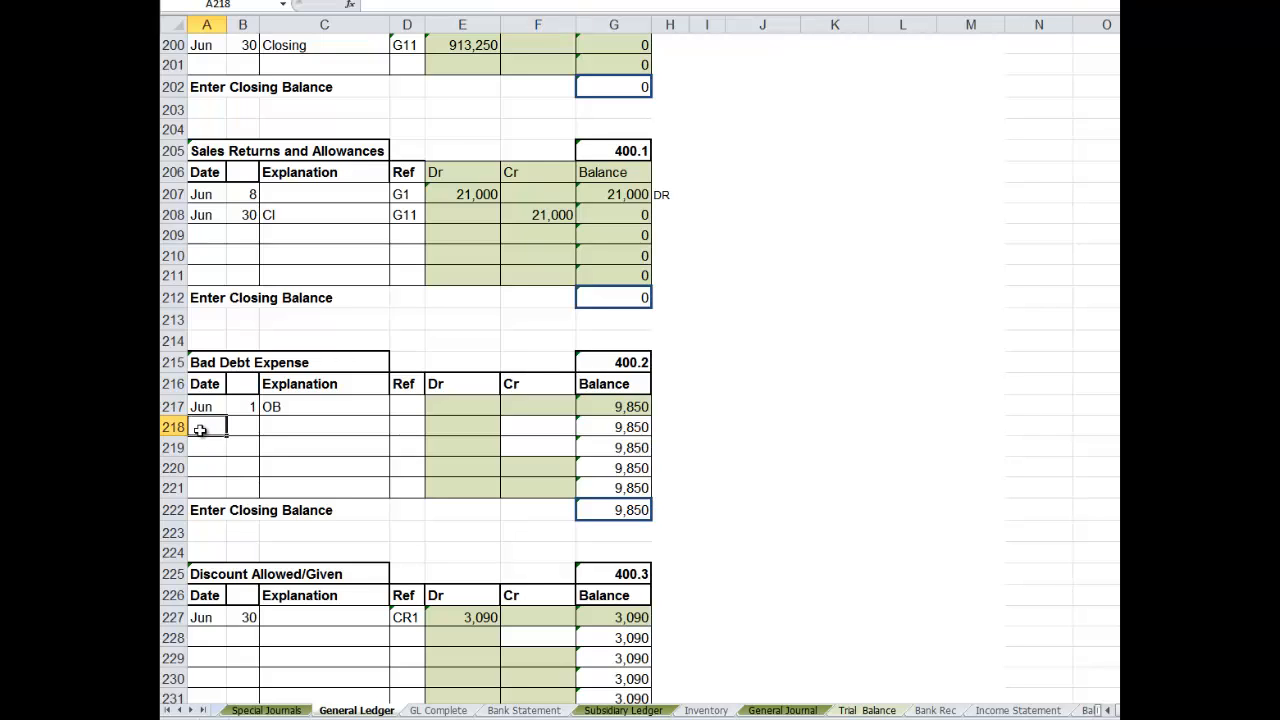